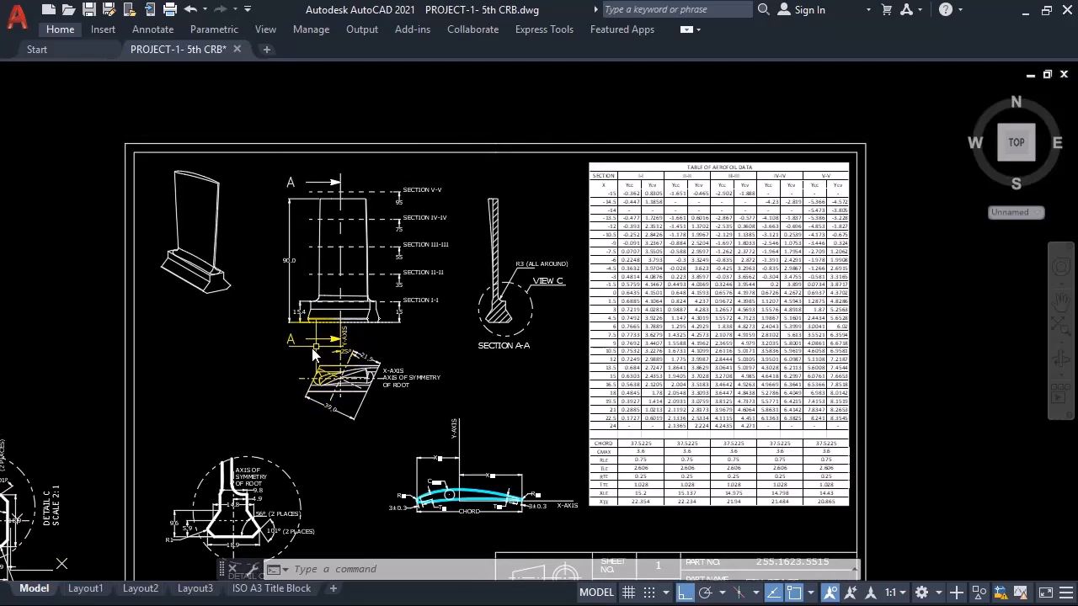
Examine the blade's isometric view, front view with its section heights, and Section A-A in the AutoCAD drawing.
{"action": "scroll", "coordinate": [183, 242], "scroll_direction": "up", "scroll_amount": 6}
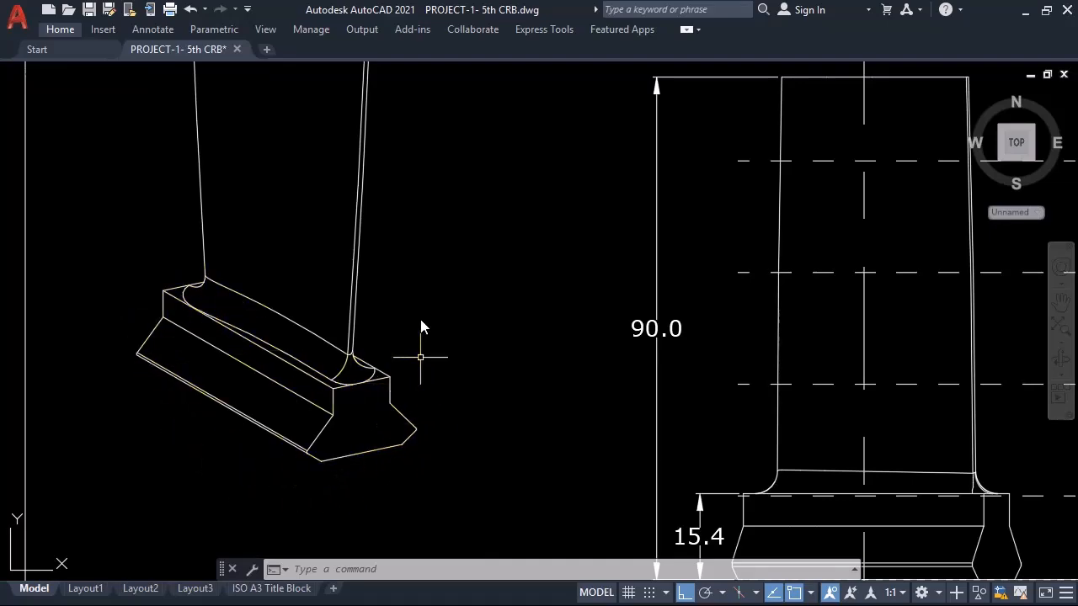
{"action": "scroll", "coordinate": [420, 357], "scroll_direction": "down", "scroll_amount": 5}
{"action": "scroll", "coordinate": [569, 360], "scroll_direction": "up", "scroll_amount": 3}
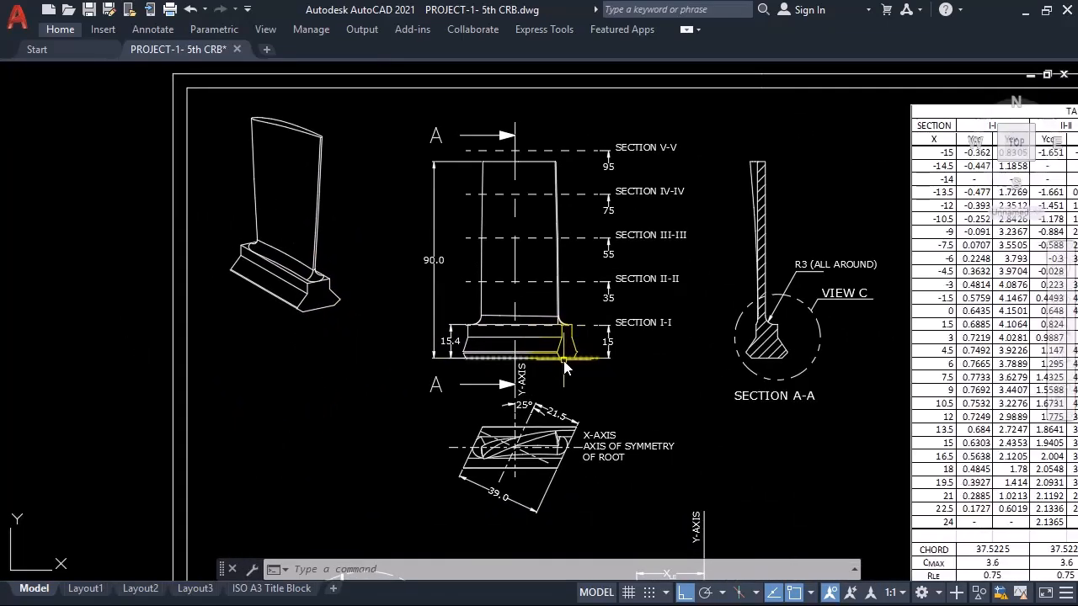
{"action": "scroll", "coordinate": [502, 175], "scroll_direction": "up", "scroll_amount": 2}
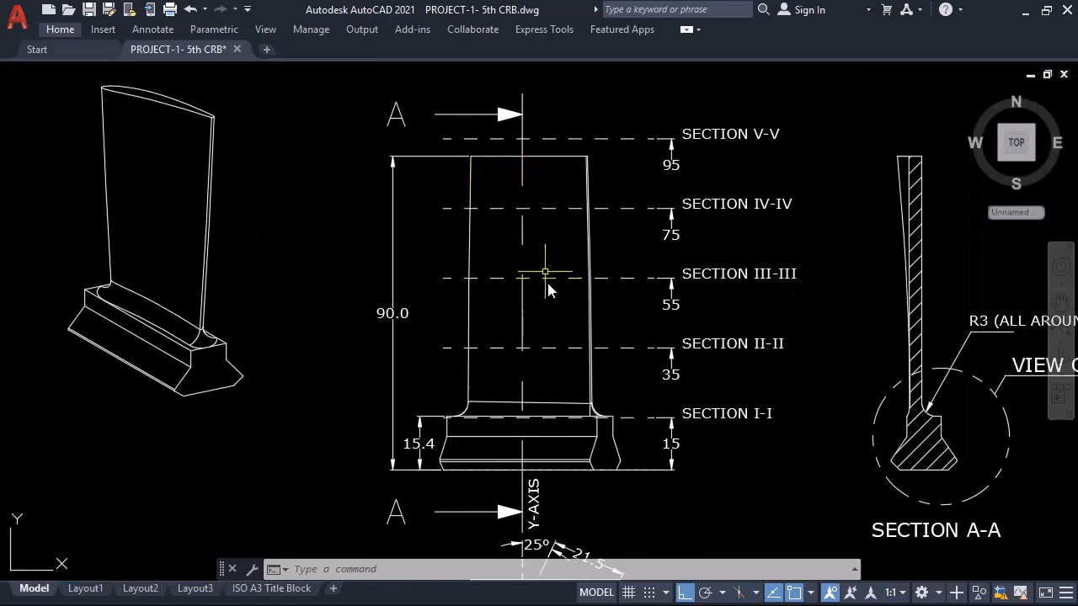
{"action": "middle_click_drag", "start_coordinate": [549, 297], "coordinate": [548, 313]}
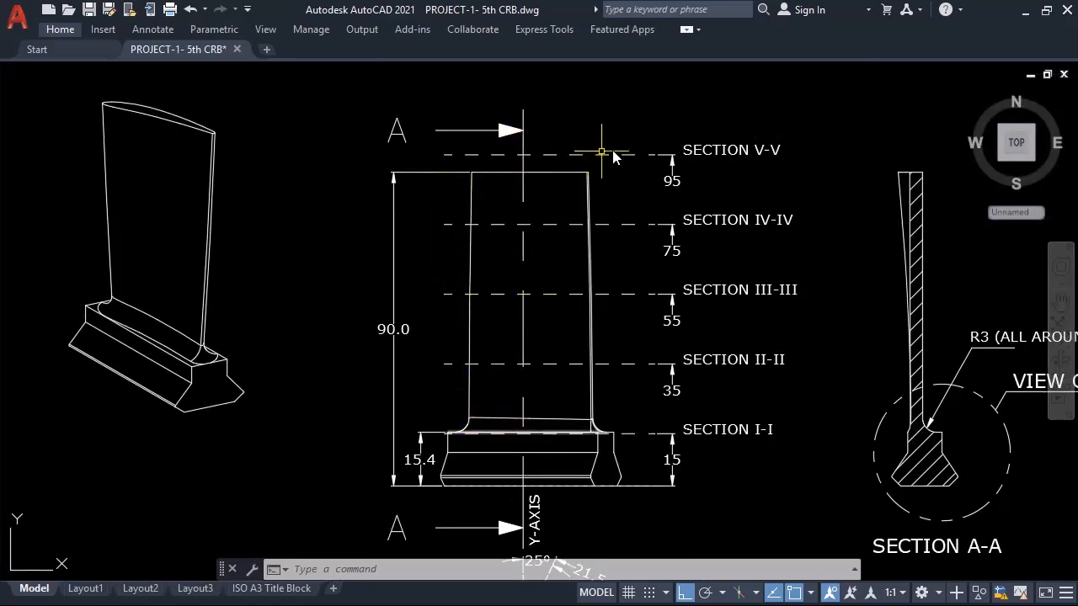
{"action": "scroll", "coordinate": [593, 407], "scroll_direction": "down", "scroll_amount": 2}
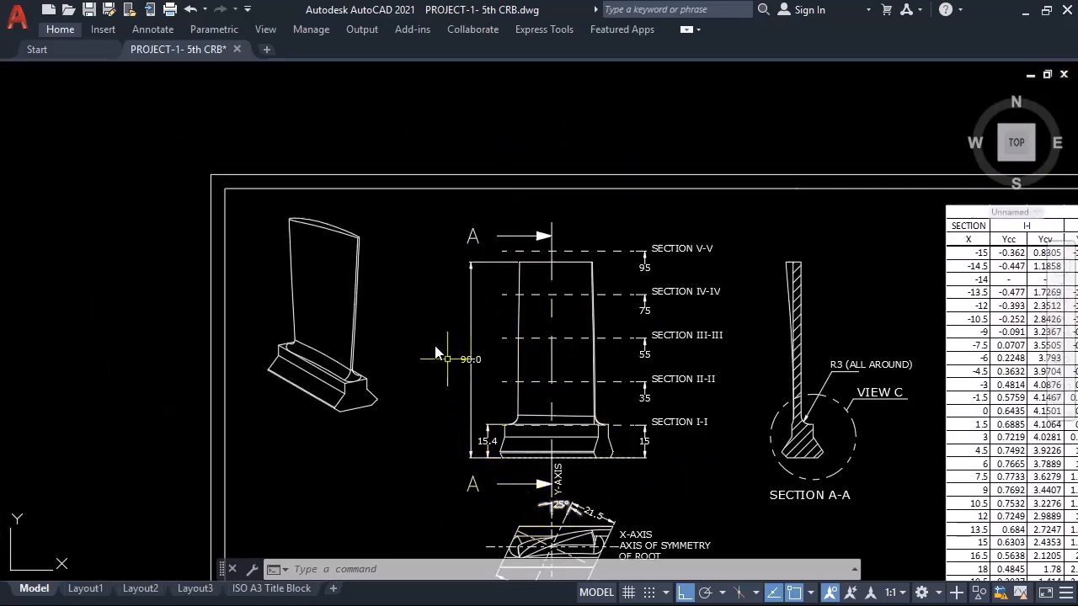
{"action": "scroll", "coordinate": [497, 496], "scroll_direction": "up", "scroll_amount": 4}
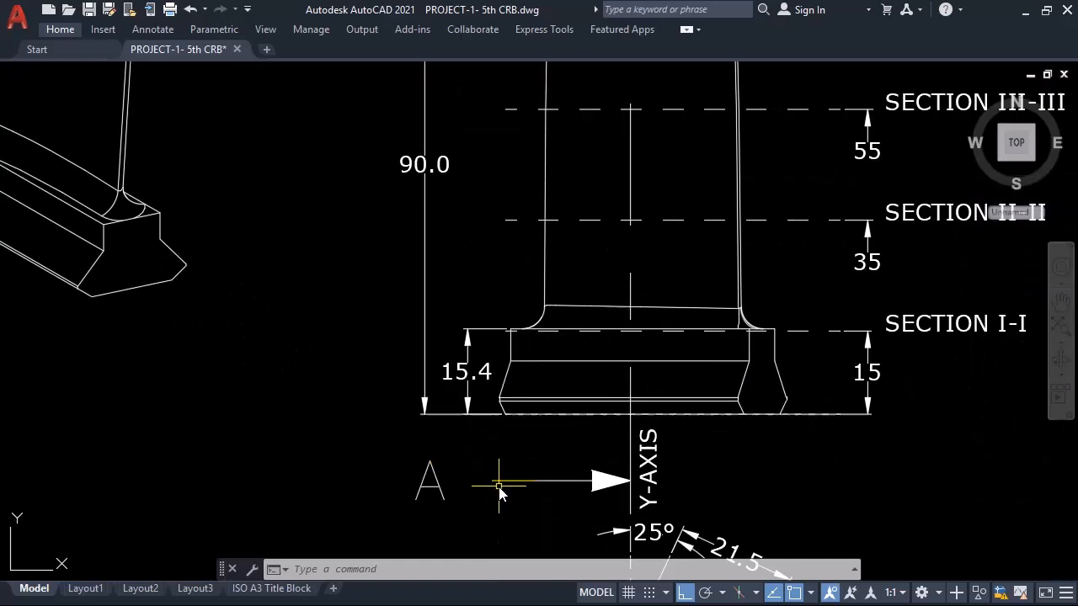
{"action": "scroll", "coordinate": [583, 447], "scroll_direction": "down", "scroll_amount": 3}
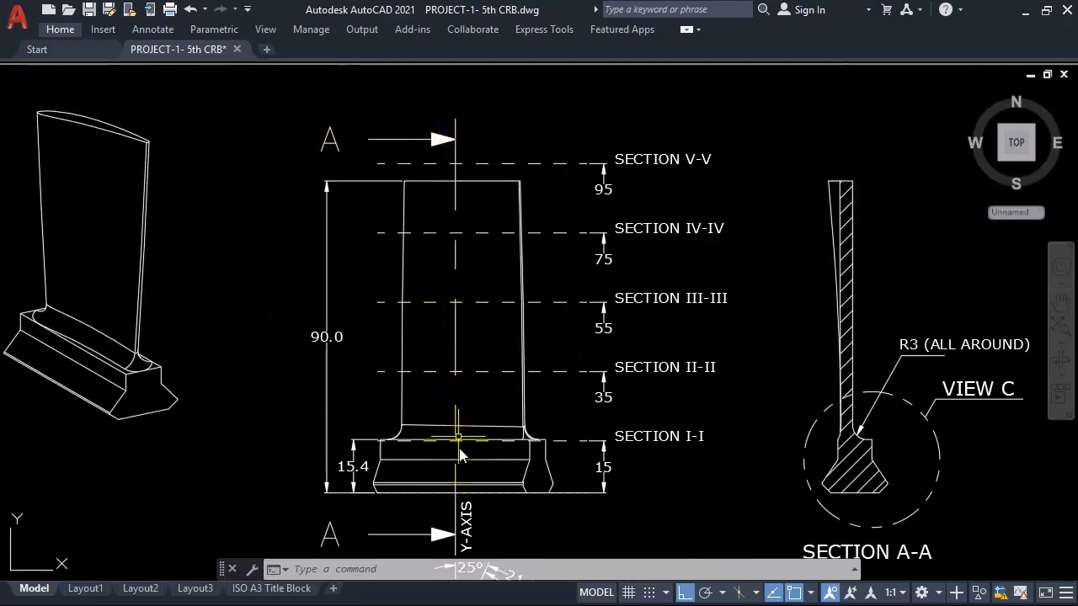
{"action": "middle_click_drag", "start_coordinate": [490, 435], "coordinate": [467, 341]}
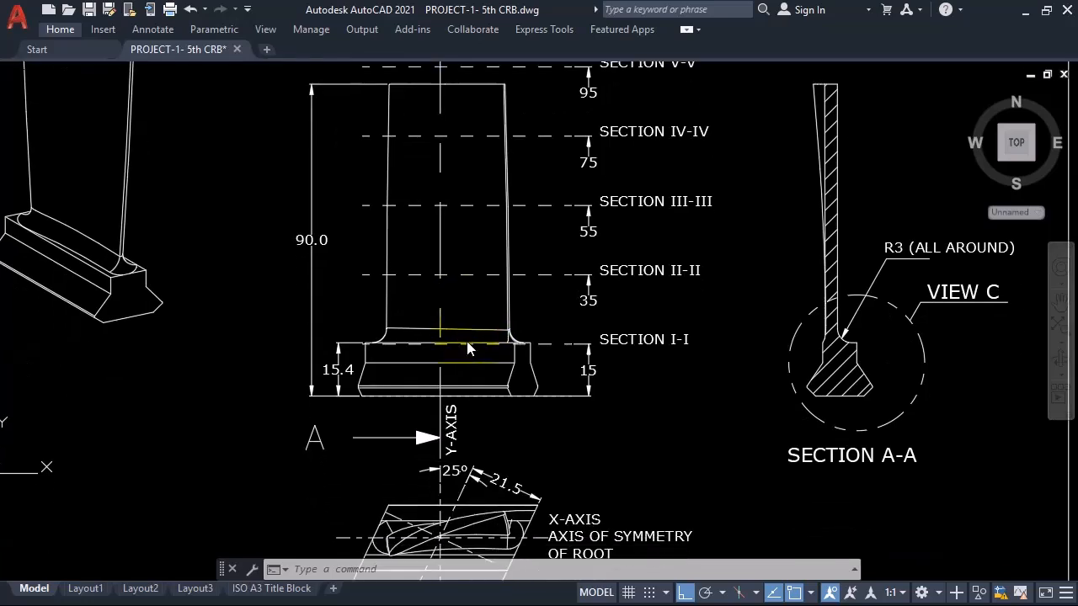
{"action": "middle_click_drag", "start_coordinate": [671, 439], "coordinate": [598, 505]}
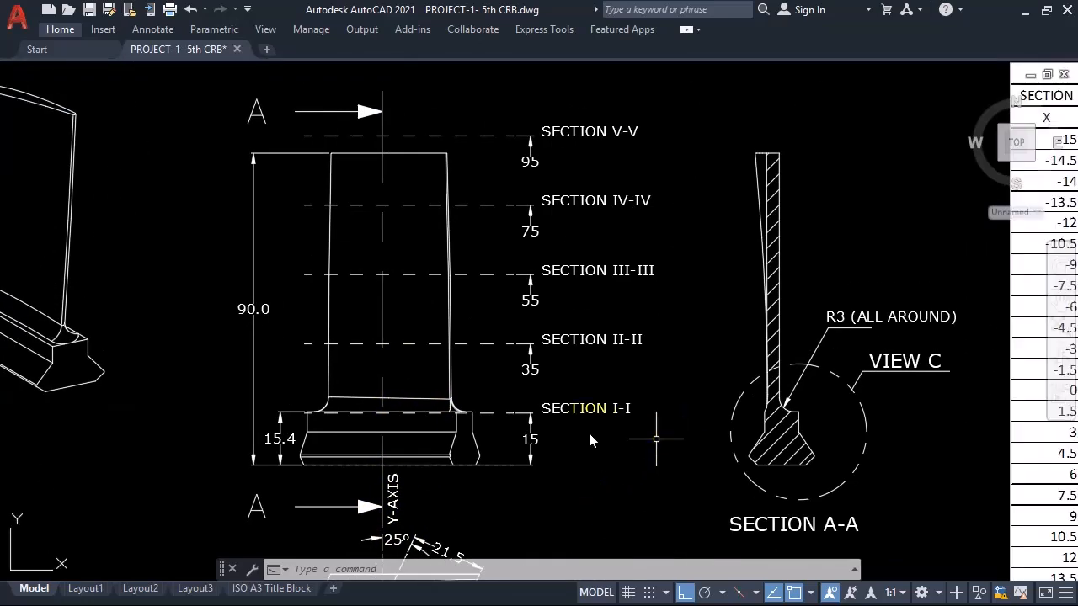
{"action": "middle_click_drag", "start_coordinate": [676, 398], "coordinate": [569, 394]}
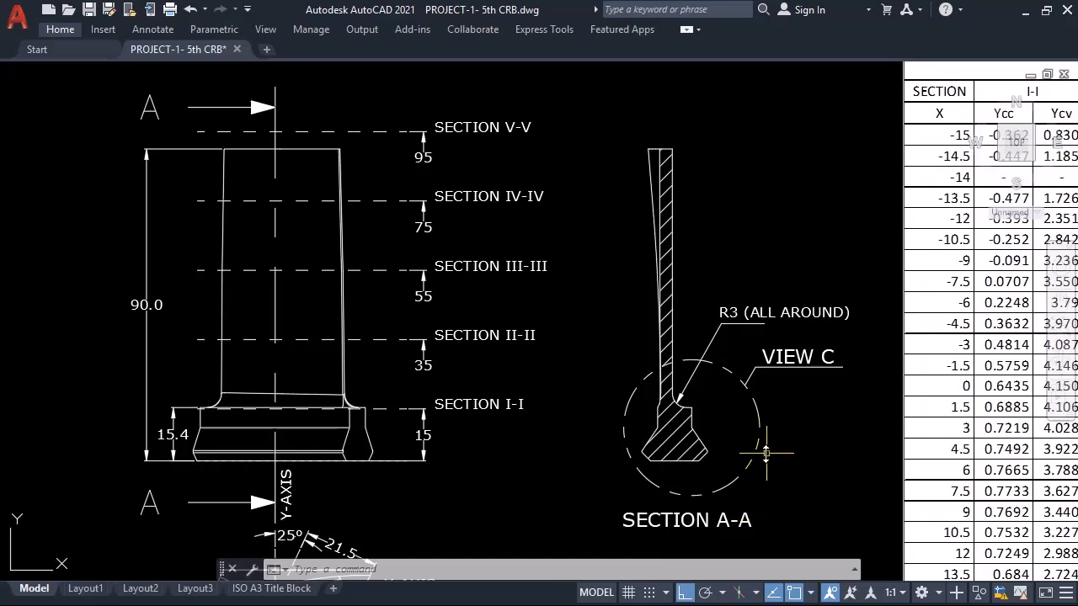
{"action": "middle_click_drag", "start_coordinate": [766, 453], "coordinate": [747, 320]}
{"action": "middle_click_drag", "start_coordinate": [671, 418], "coordinate": [716, 391]}
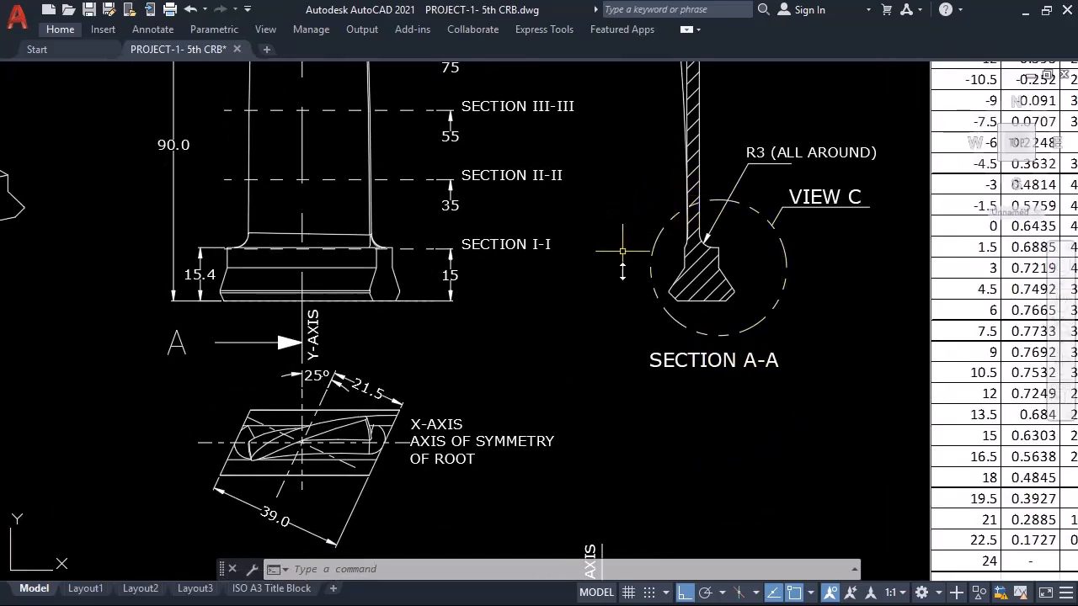
Examine the root's top view with its axis of symmetry and the root profile dimensions in Detail C.
{"action": "middle_click_drag", "start_coordinate": [499, 400], "coordinate": [707, 225]}
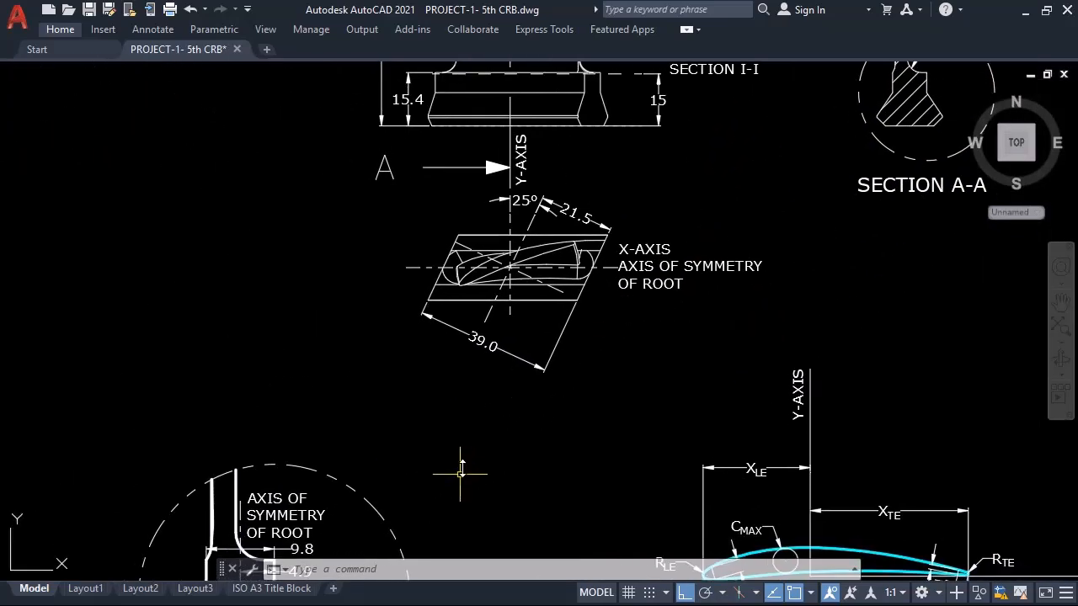
{"action": "middle_click_drag", "start_coordinate": [463, 474], "coordinate": [538, 187]}
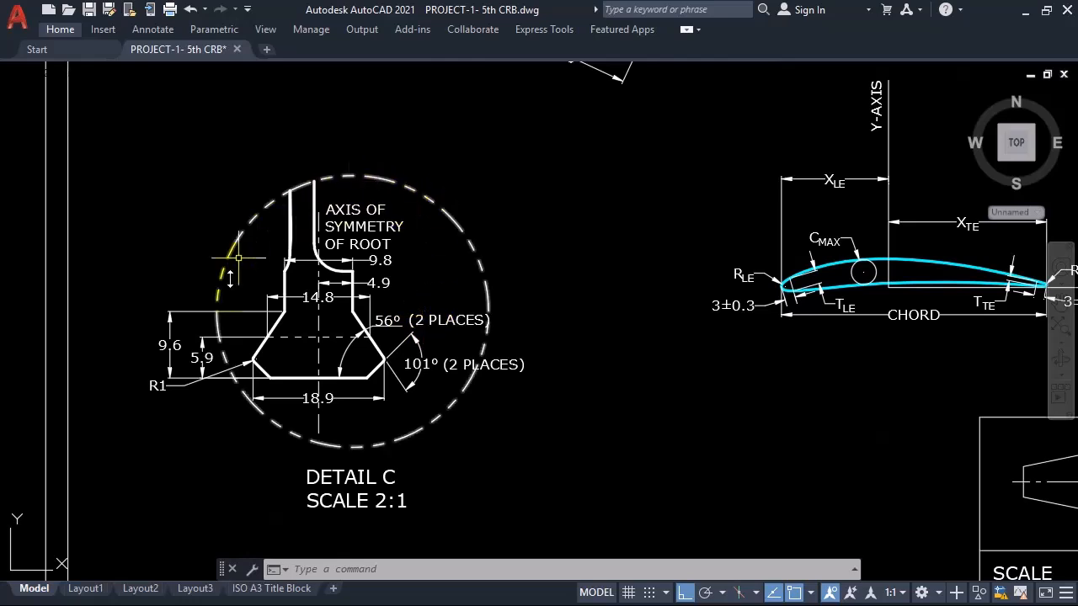
{"action": "scroll", "coordinate": [355, 347], "scroll_direction": "up", "scroll_amount": 1}
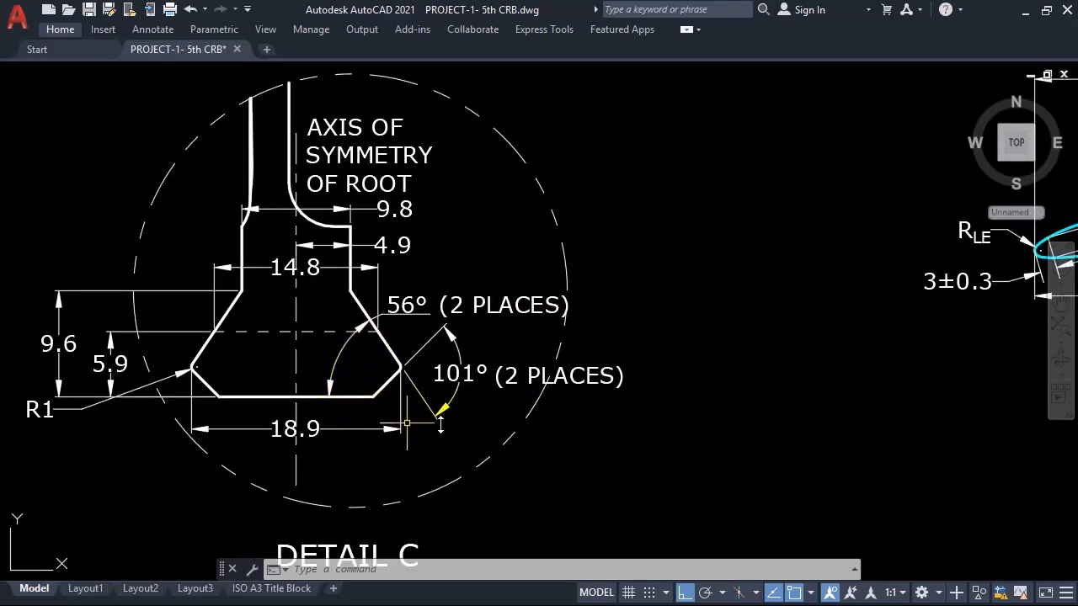
{"action": "middle_click_drag", "start_coordinate": [439, 426], "coordinate": [646, 412]}
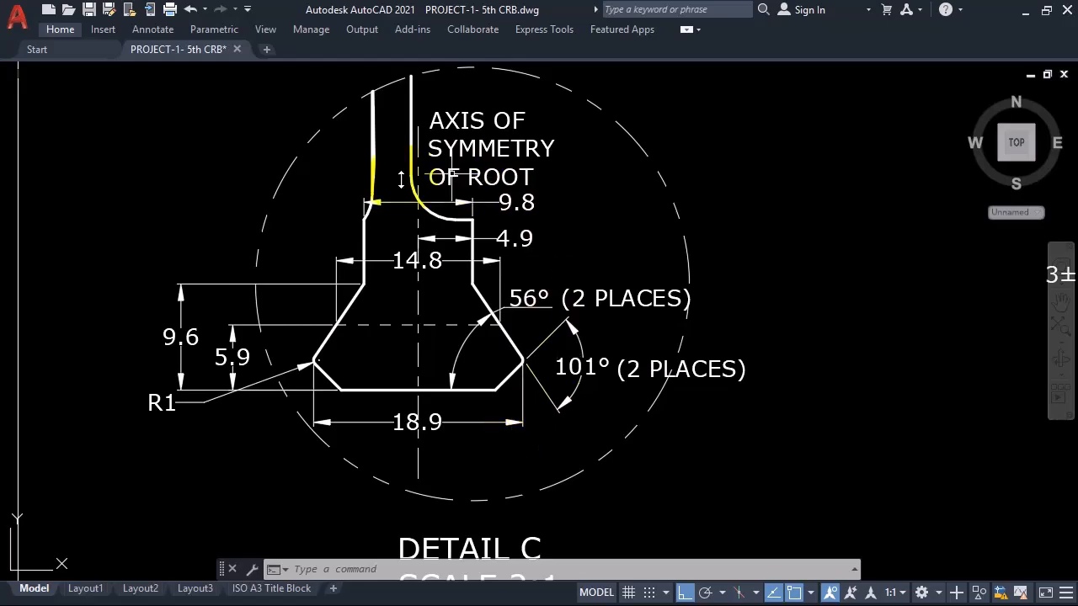
{"action": "scroll", "coordinate": [461, 417], "scroll_direction": "down", "scroll_amount": 4}
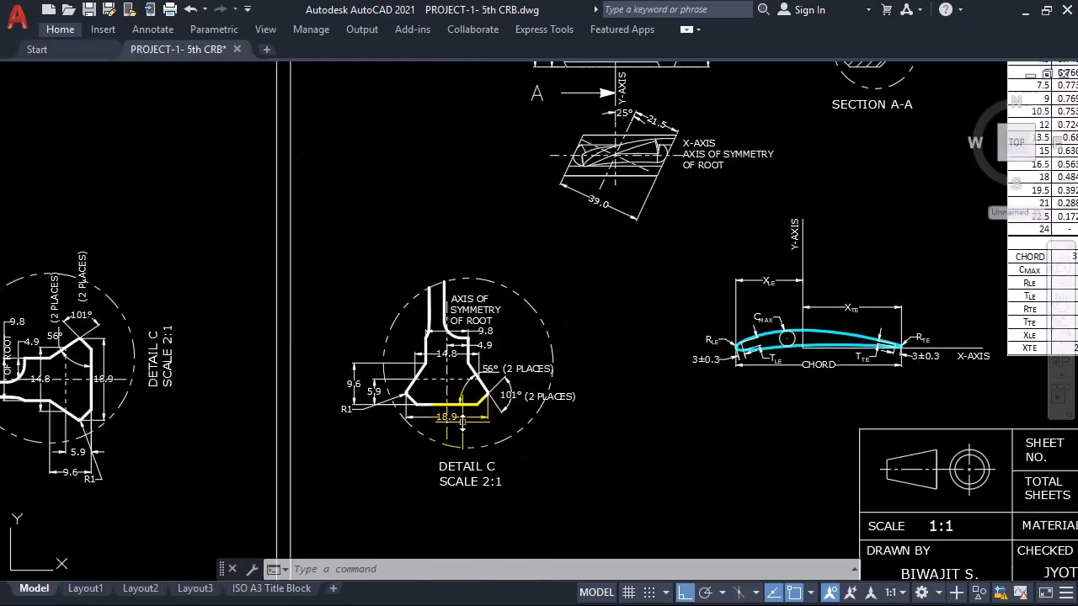
{"action": "middle_click_drag", "start_coordinate": [602, 260], "coordinate": [554, 483]}
{"action": "scroll", "coordinate": [572, 338], "scroll_direction": "up", "scroll_amount": 5}
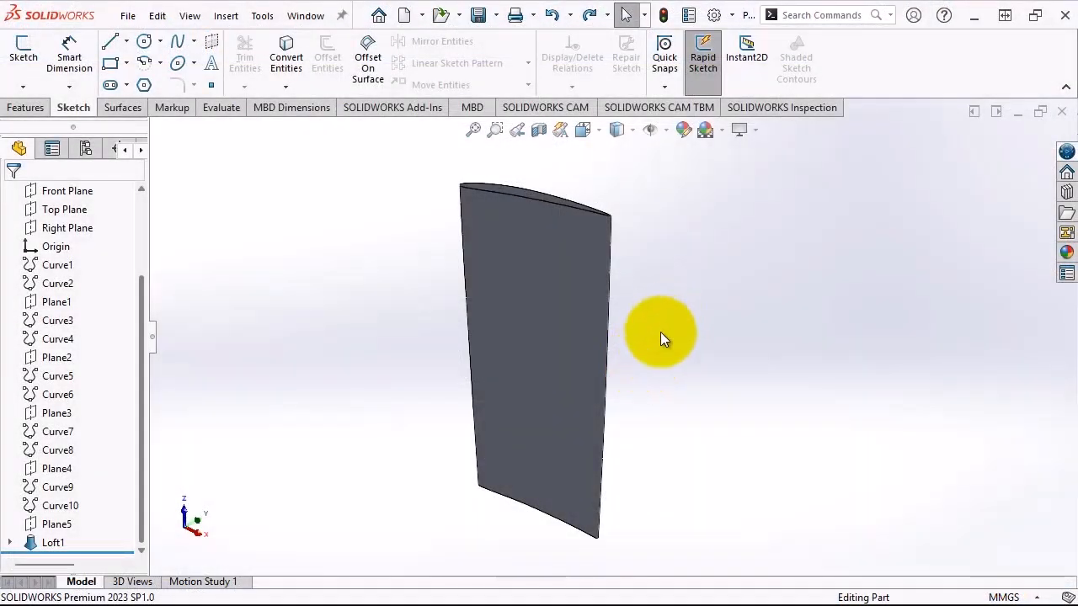
Switch to SOLIDWORKS and show the Front, Top and Right planes and the origin around the lofted blade.
{"action": "left_click", "coordinate": [75, 196]}
{"action": "left_click", "coordinate": [57, 210], "text": "ctrl"}
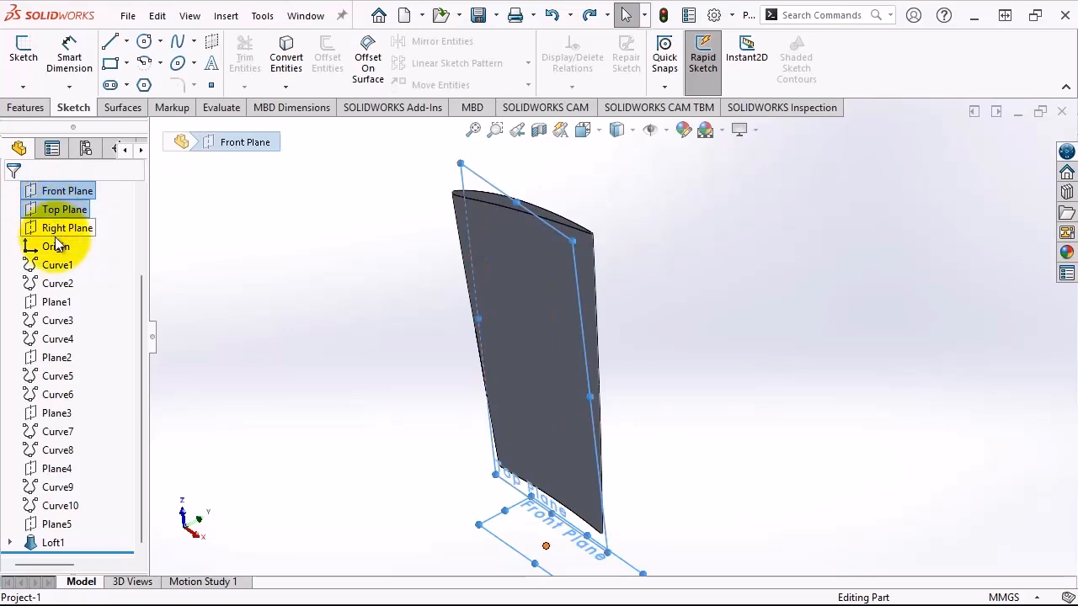
{"action": "left_click", "coordinate": [60, 228], "text": "ctrl"}
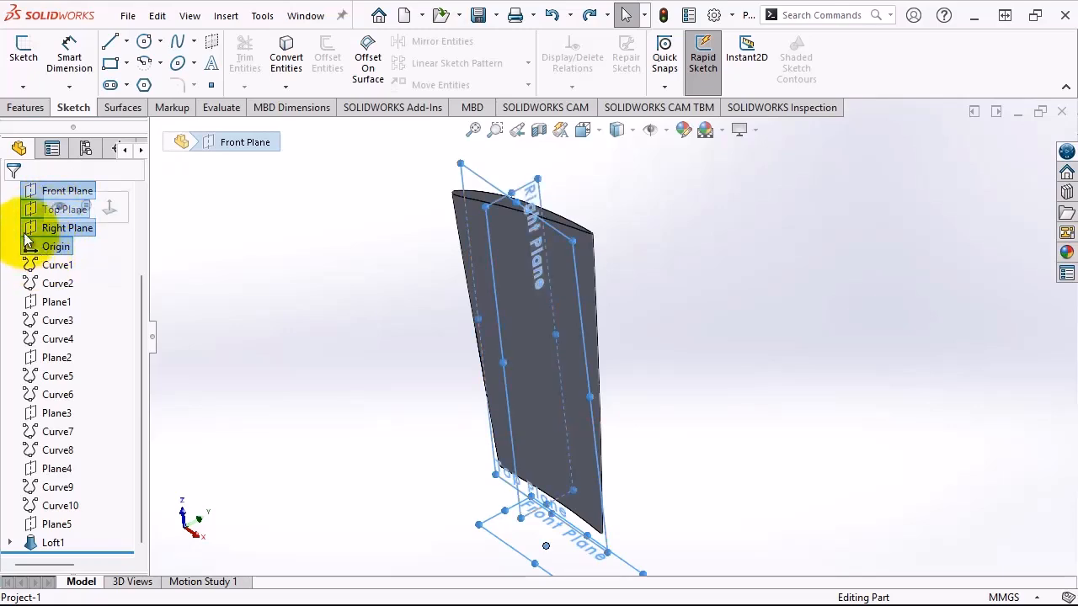
{"action": "left_click", "coordinate": [58, 207]}
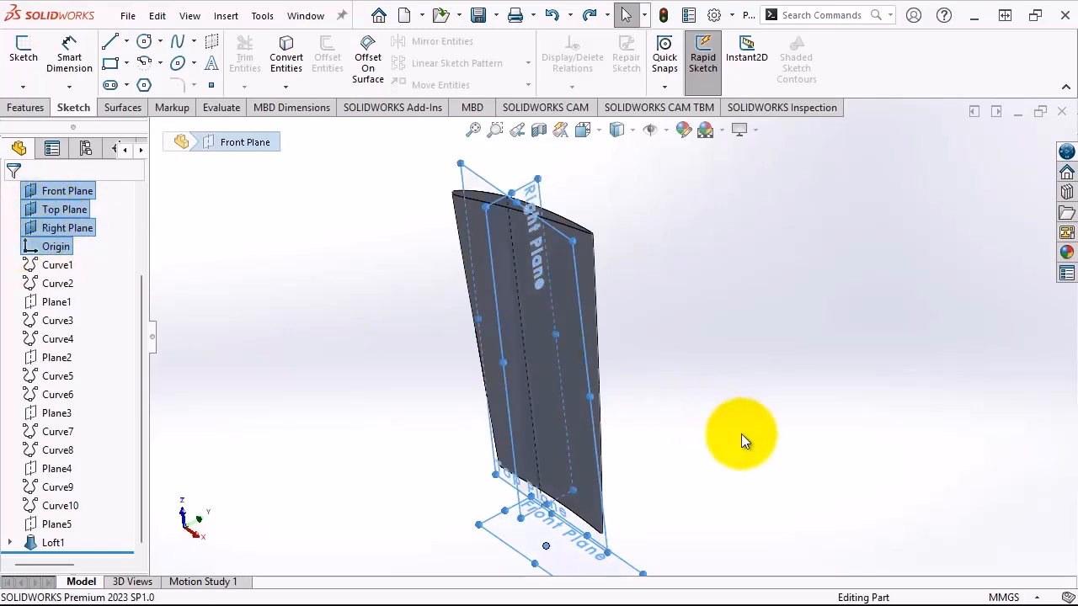
{"action": "left_click", "coordinate": [703, 509]}
{"action": "mouse_move", "coordinate": [703, 509]}
{"action": "middle_mouse_down"}
{"action": "mouse_move", "coordinate": [710, 438]}
{"action": "mouse_move", "coordinate": [692, 463]}
{"action": "mouse_move", "coordinate": [704, 498]}
{"action": "middle_mouse_up"}
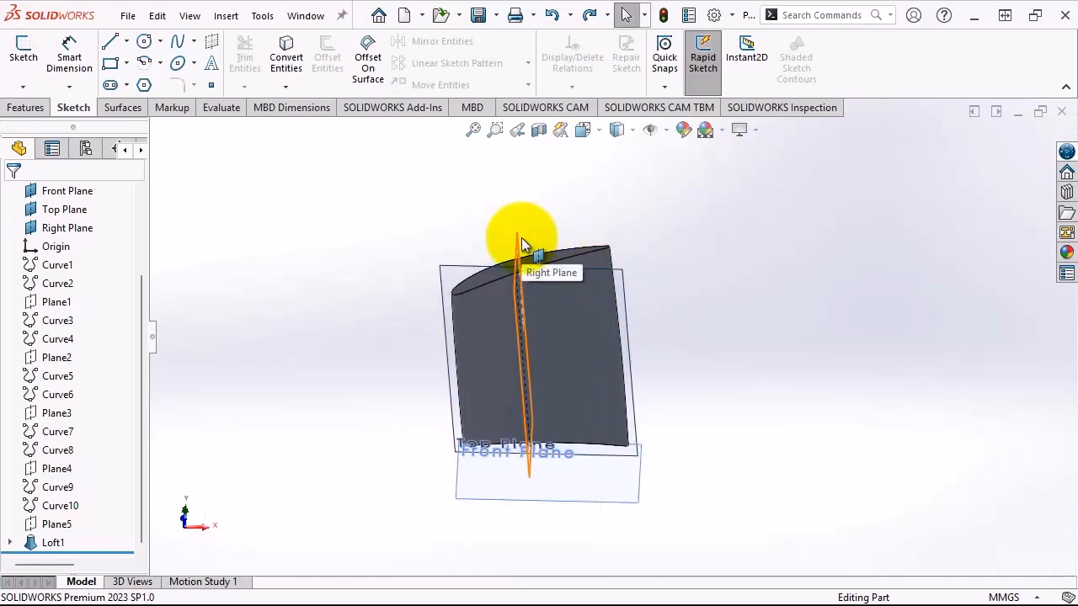
Start a new sketch on the Right Plane, centred on the area between the blade's lower end and the origin.
{"action": "left_click", "coordinate": [19, 60]}
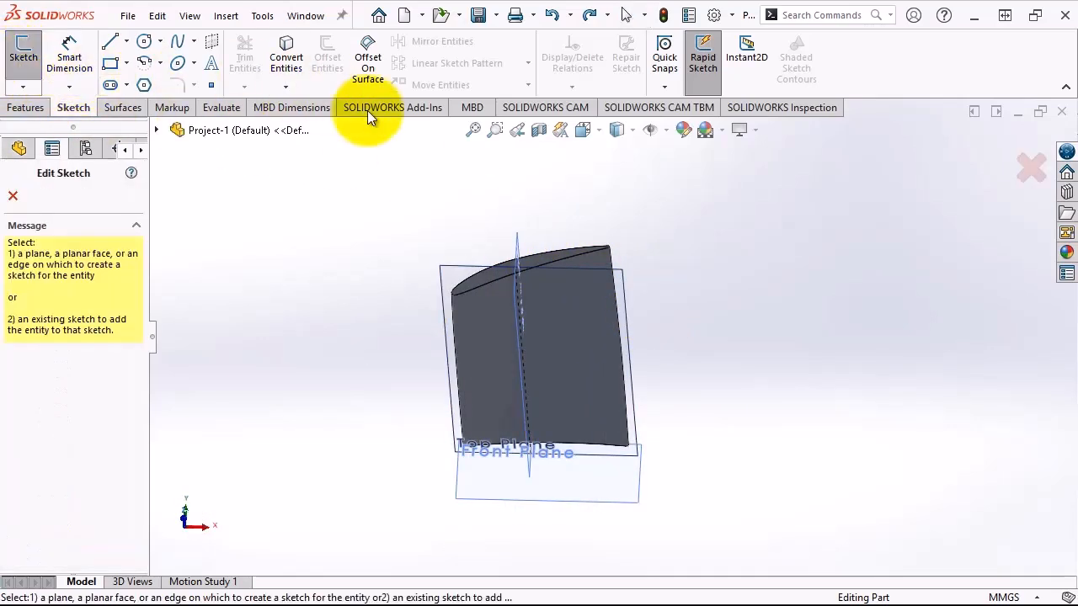
{"action": "middle_click_drag", "start_coordinate": [552, 192], "coordinate": [522, 189]}
{"action": "left_click", "coordinate": [484, 223]}
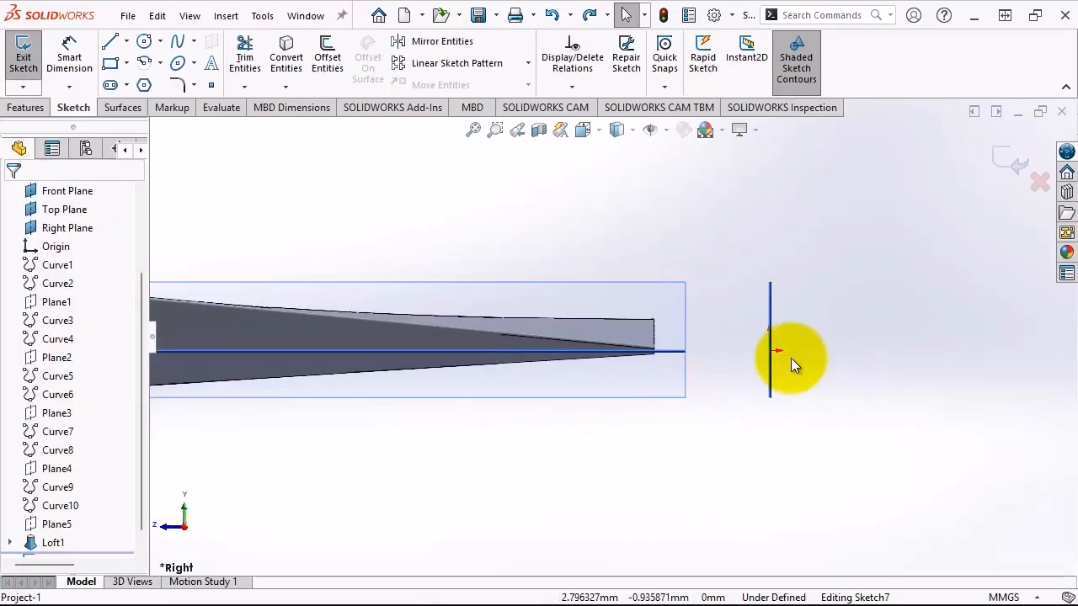
{"action": "scroll", "coordinate": [518, 394], "scroll_direction": "up", "scroll_amount": 2}
{"action": "scroll", "coordinate": [516, 395], "scroll_direction": "down", "scroll_amount": 1}
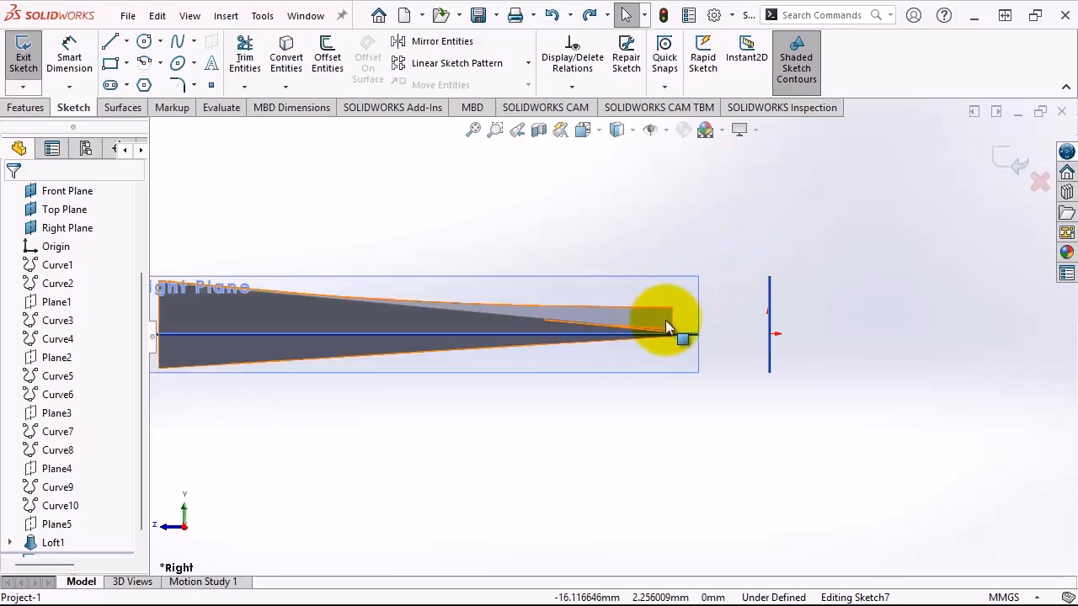
{"action": "scroll", "coordinate": [719, 308], "scroll_direction": "down", "scroll_amount": 2}
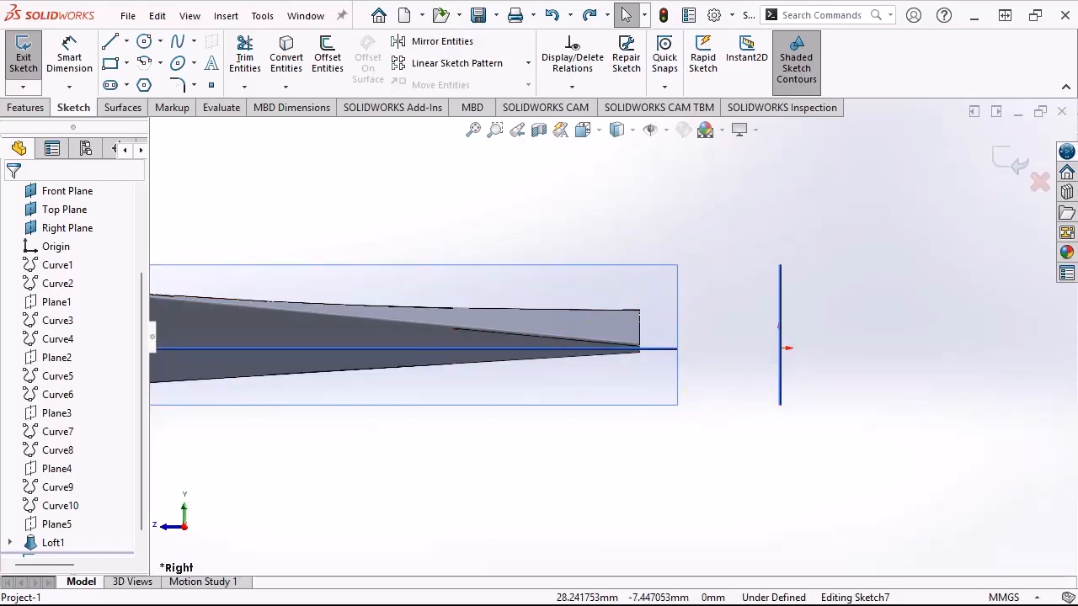
Switch to AutoCAD and examine the root's top view and the widths, heights and angles in Detail C.
{"action": "key", "text": "alt+Tab"}
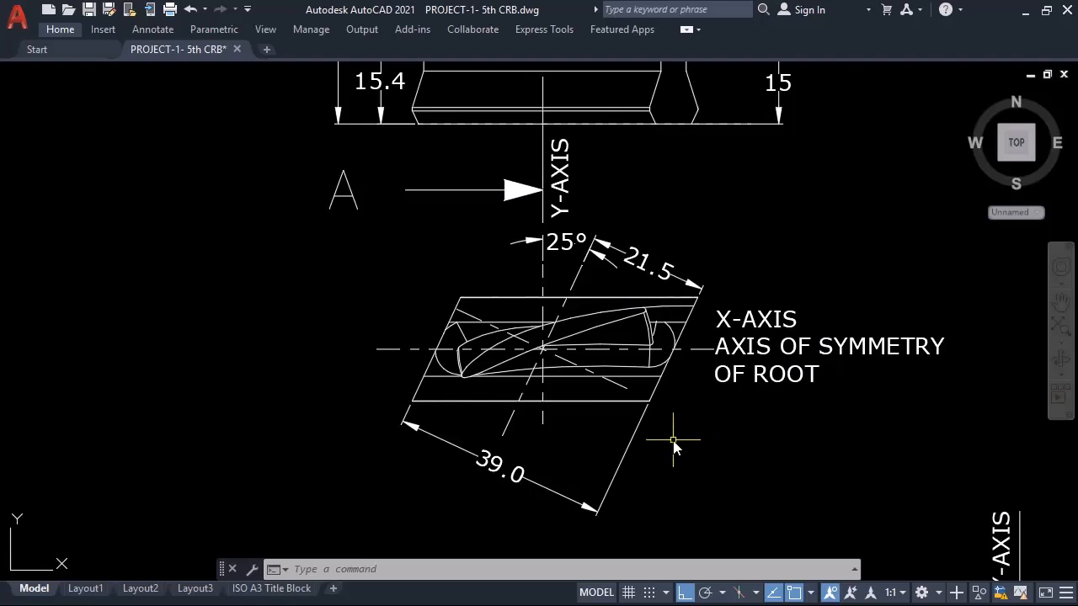
{"action": "middle_click_drag", "start_coordinate": [654, 324], "coordinate": [762, 478]}
{"action": "scroll", "coordinate": [496, 302], "scroll_direction": "down", "scroll_amount": 4}
{"action": "middle_click_drag", "start_coordinate": [447, 385], "coordinate": [473, 182]}
{"action": "mouse_move", "coordinate": [436, 317]}
{"action": "middle_mouse_down"}
{"action": "mouse_move", "coordinate": [513, 269]}
{"action": "mouse_move", "coordinate": [586, 179]}
{"action": "middle_mouse_up"}
{"action": "scroll", "coordinate": [526, 266], "scroll_direction": "up", "scroll_amount": 6}
{"action": "scroll", "coordinate": [581, 229], "scroll_direction": "down", "scroll_amount": 2}
{"action": "middle_click_drag", "start_coordinate": [638, 205], "coordinate": [470, 254]}
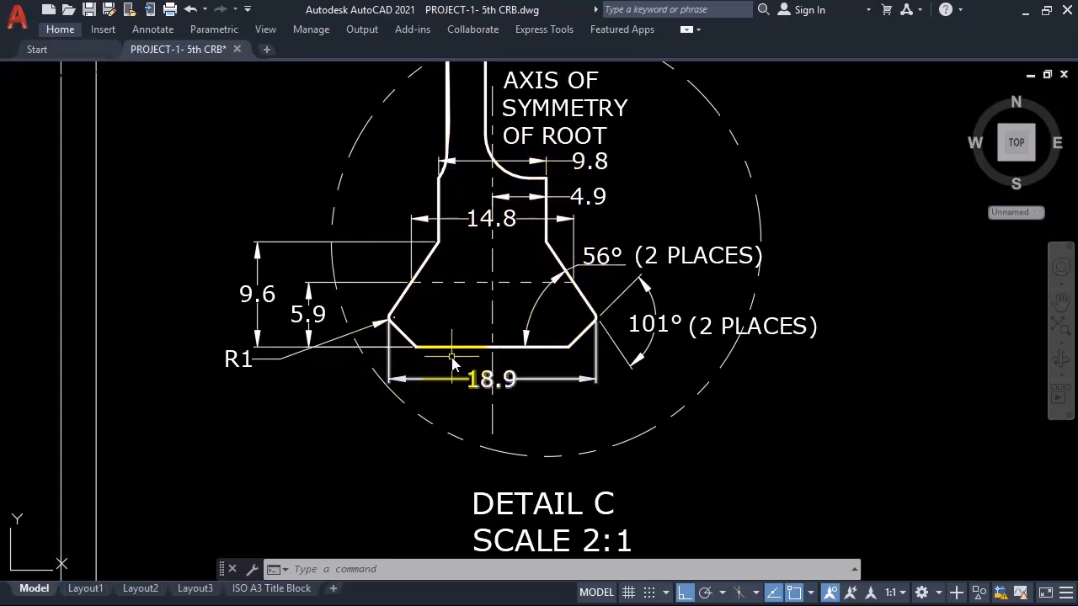
Compare the upright Detail C with its rotated copy outside the sheet border and examine the rotated root profile's dimensions.
{"action": "scroll", "coordinate": [432, 354], "scroll_direction": "down", "scroll_amount": 4}
{"action": "middle_click_drag", "start_coordinate": [433, 349], "coordinate": [587, 345]}
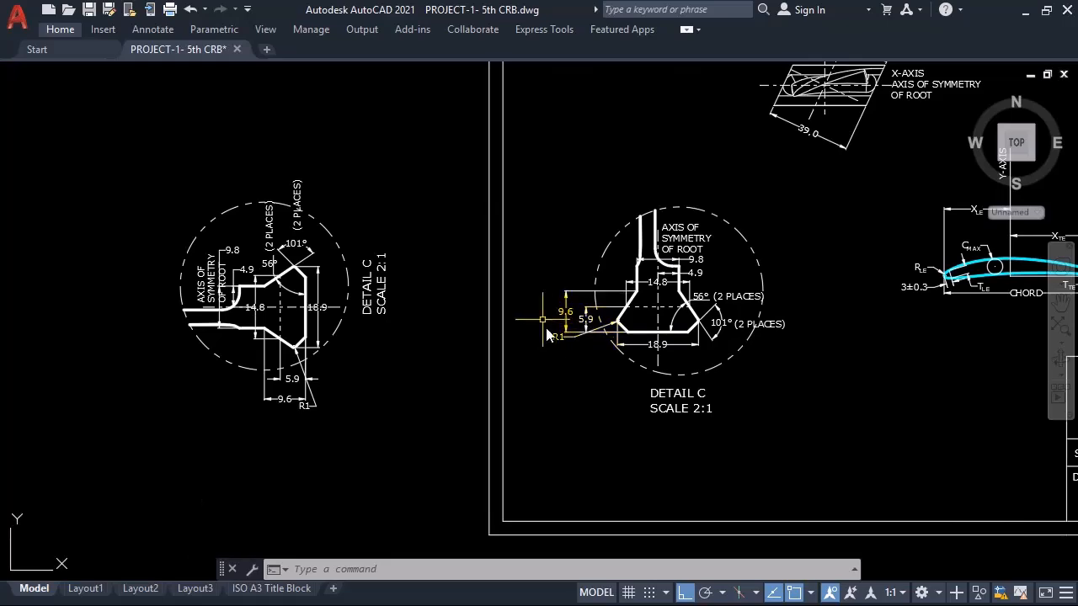
{"action": "middle_click_drag", "start_coordinate": [415, 382], "coordinate": [490, 356]}
{"action": "scroll", "coordinate": [734, 285], "scroll_direction": "up", "scroll_amount": 2}
{"action": "middle_click_drag", "start_coordinate": [640, 379], "coordinate": [467, 422]}
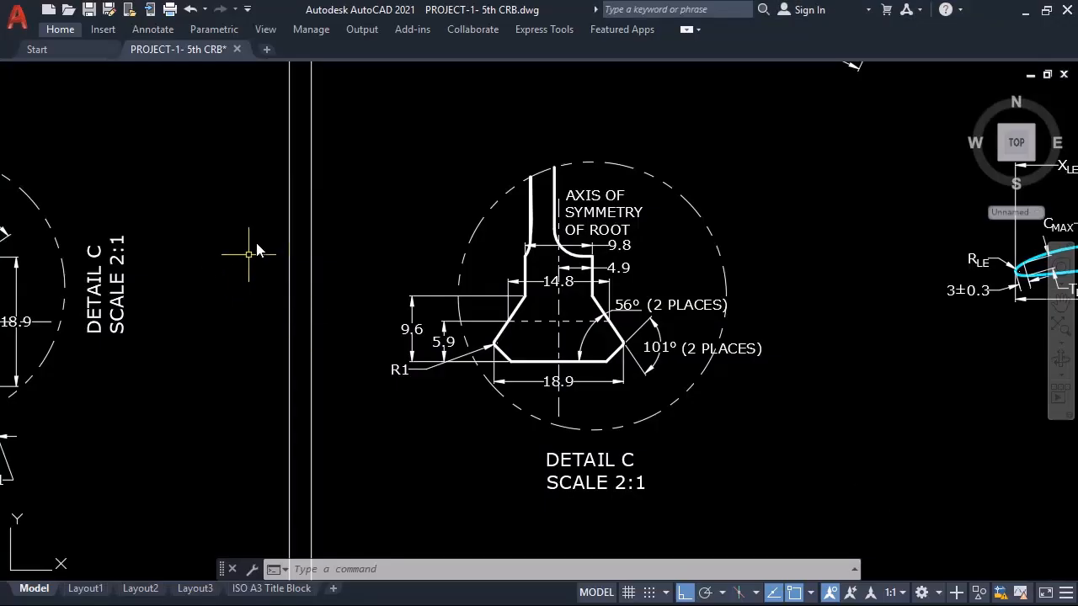
{"action": "mouse_move", "coordinate": [353, 244]}
{"action": "middle_mouse_down"}
{"action": "mouse_move", "coordinate": [449, 221]}
{"action": "mouse_move", "coordinate": [685, 289]}
{"action": "mouse_move", "coordinate": [630, 227]}
{"action": "middle_mouse_up"}
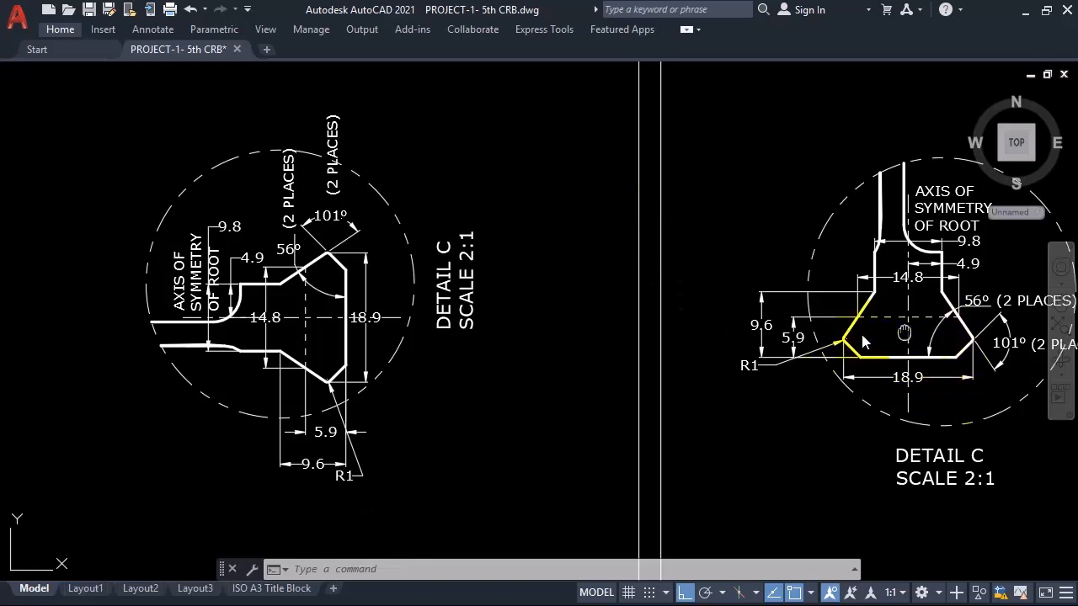
{"action": "middle_click_drag", "start_coordinate": [862, 341], "coordinate": [713, 339]}
{"action": "middle_click_drag", "start_coordinate": [313, 314], "coordinate": [558, 318]}
{"action": "scroll", "coordinate": [362, 300], "scroll_direction": "up", "scroll_amount": 2}
{"action": "middle_click_drag", "start_coordinate": [466, 314], "coordinate": [455, 369]}
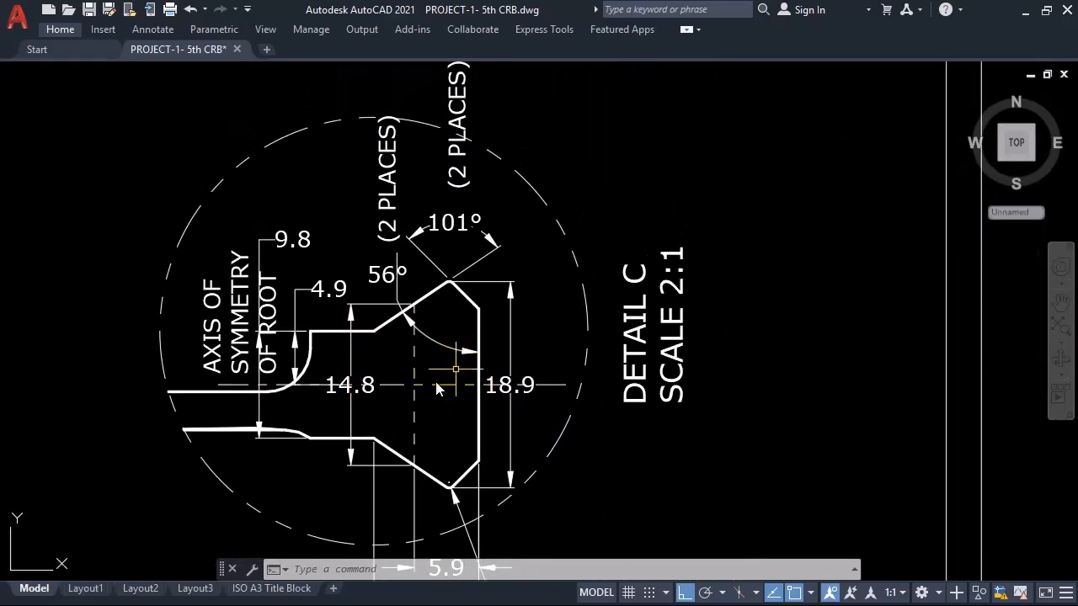
{"action": "middle_click_drag", "start_coordinate": [602, 436], "coordinate": [642, 383]}
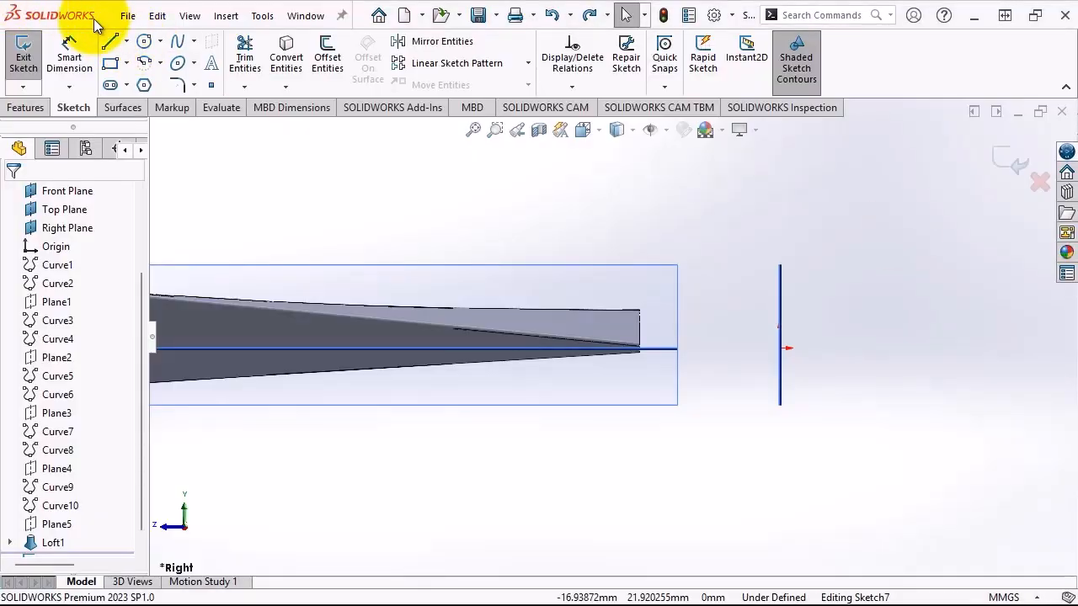
Sketch an open half profile above the Top Plane: vertical line, horizontal line about 5.2 mm, 45° rising line, perpendicular falling line, and line back to the plane.
{"action": "left_click", "coordinate": [111, 44]}
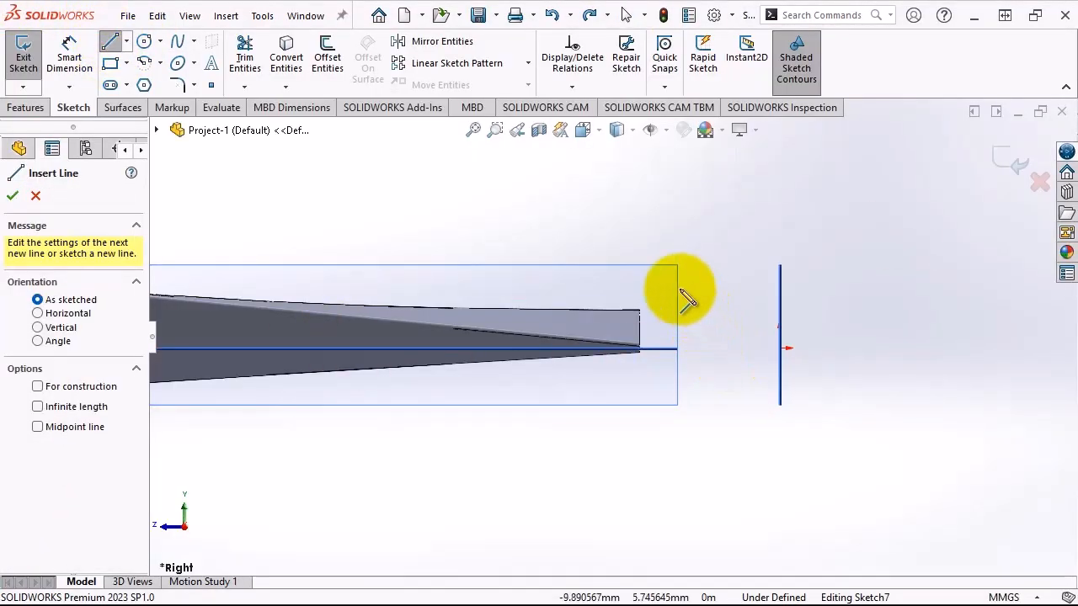
{"action": "left_click", "coordinate": [657, 346]}
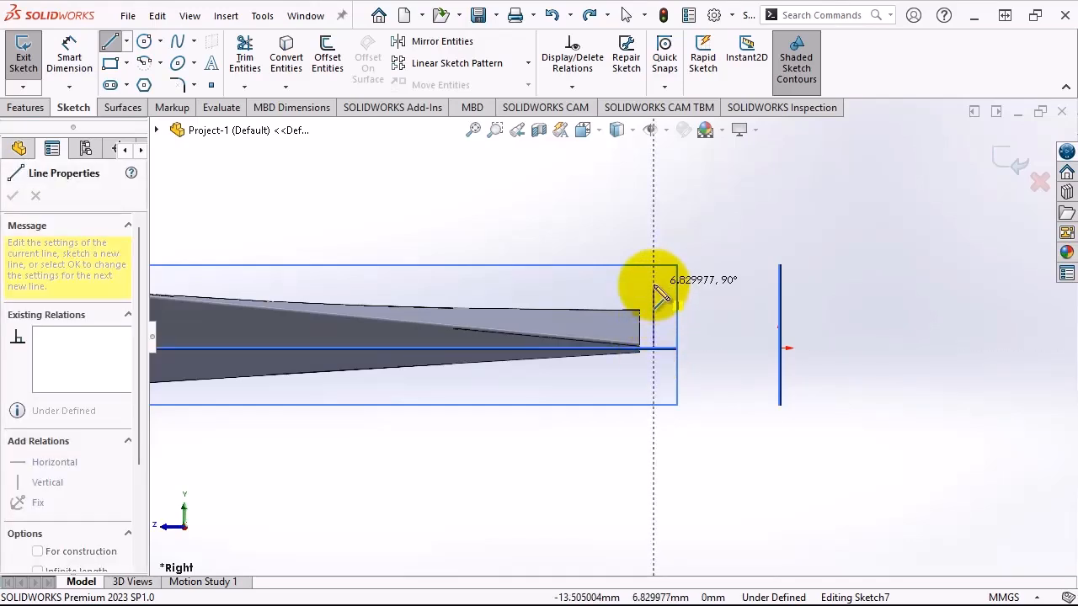
{"action": "left_click", "coordinate": [654, 289]}
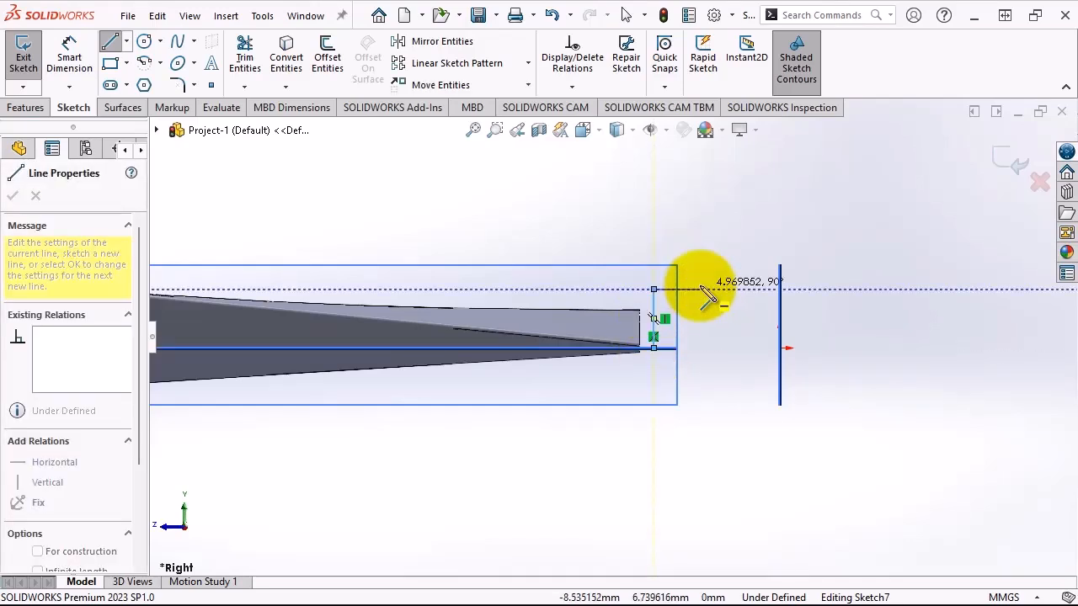
{"action": "left_click", "coordinate": [702, 289]}
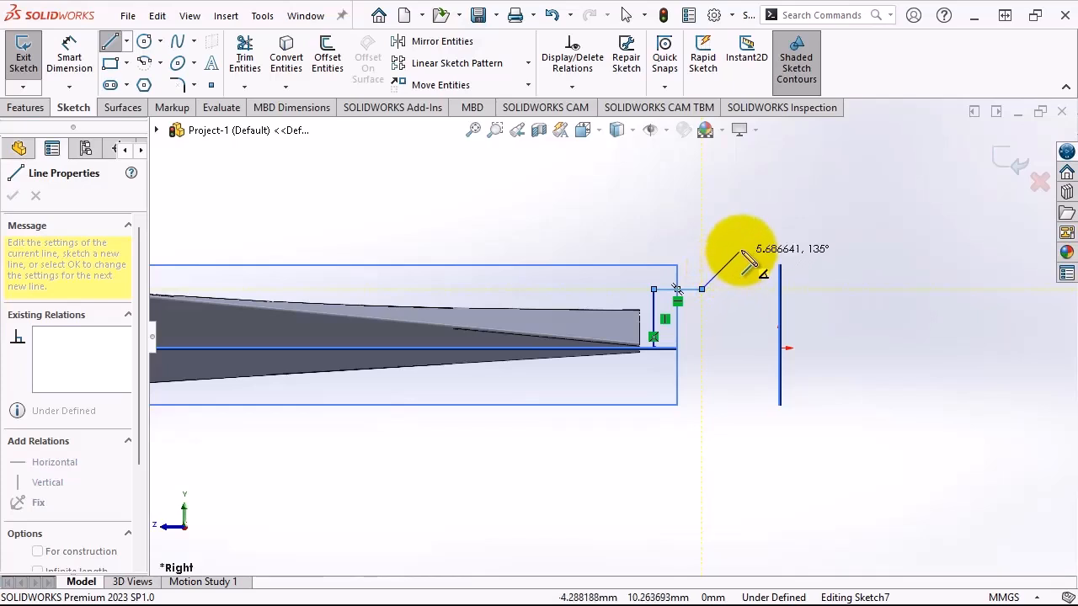
{"action": "left_click", "coordinate": [742, 253]}
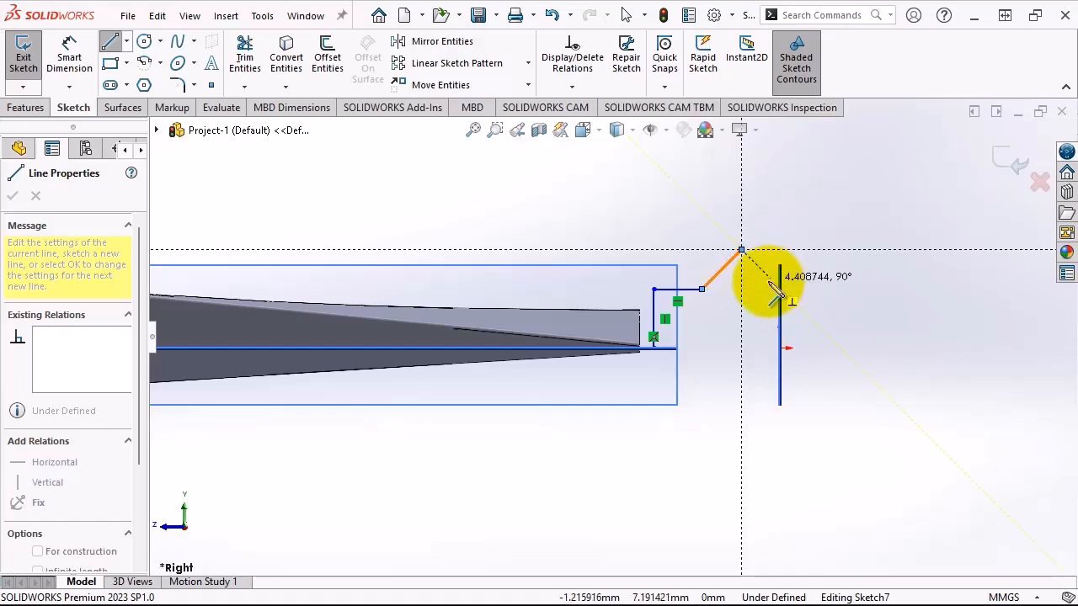
{"action": "left_click", "coordinate": [770, 278]}
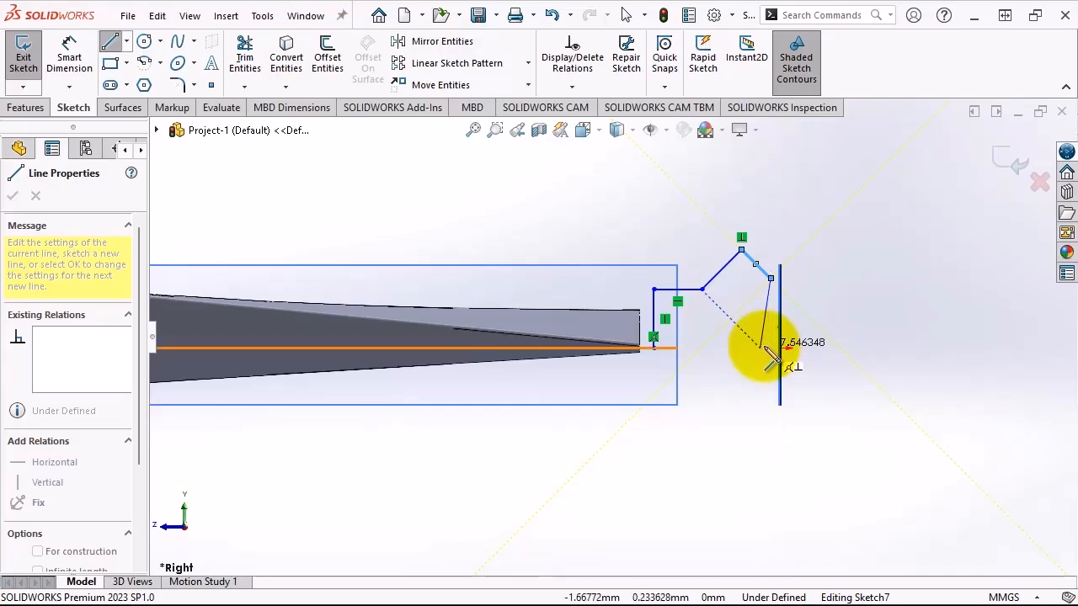
{"action": "left_click", "coordinate": [761, 348]}
{"action": "key", "text": "Escape"}
{"action": "scroll", "coordinate": [682, 297], "scroll_direction": "down", "scroll_amount": 3}
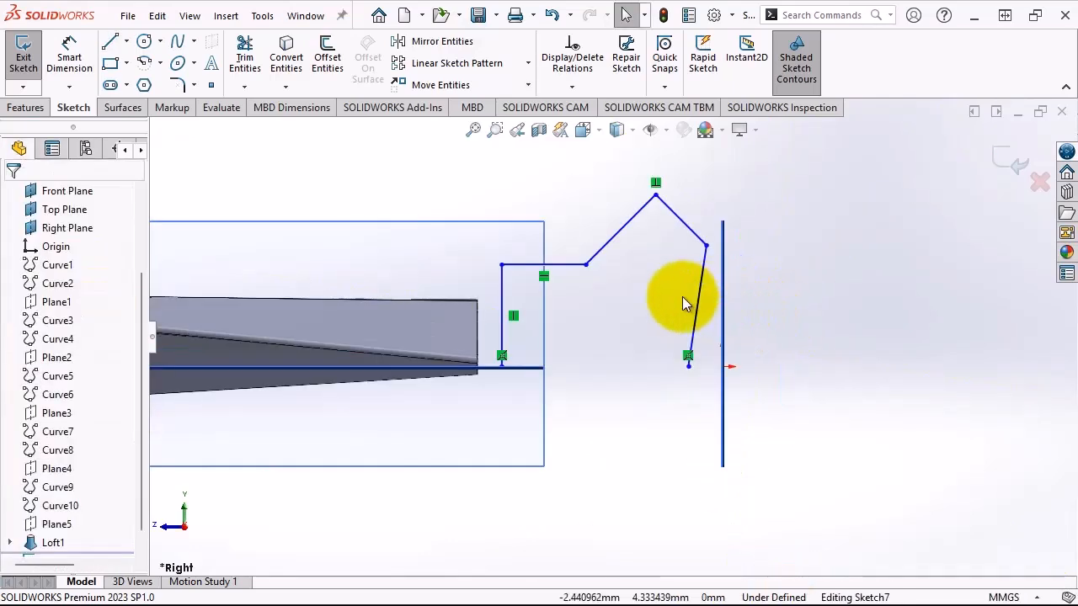
Make the slanted closing line at the profile's origin-side end vertical.
{"action": "left_click", "coordinate": [699, 305]}
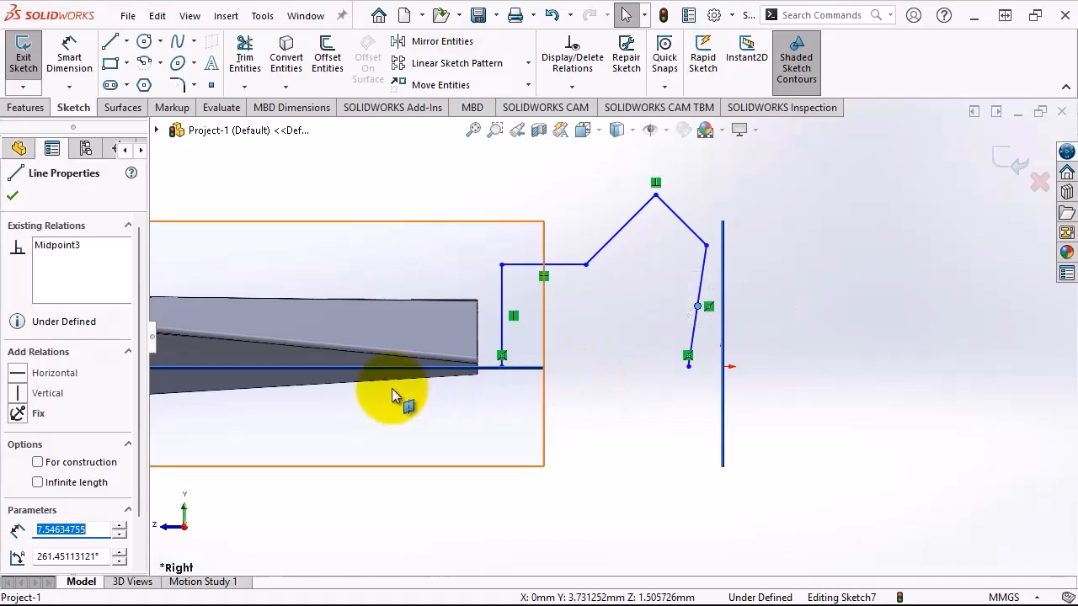
{"action": "left_click", "coordinate": [28, 394]}
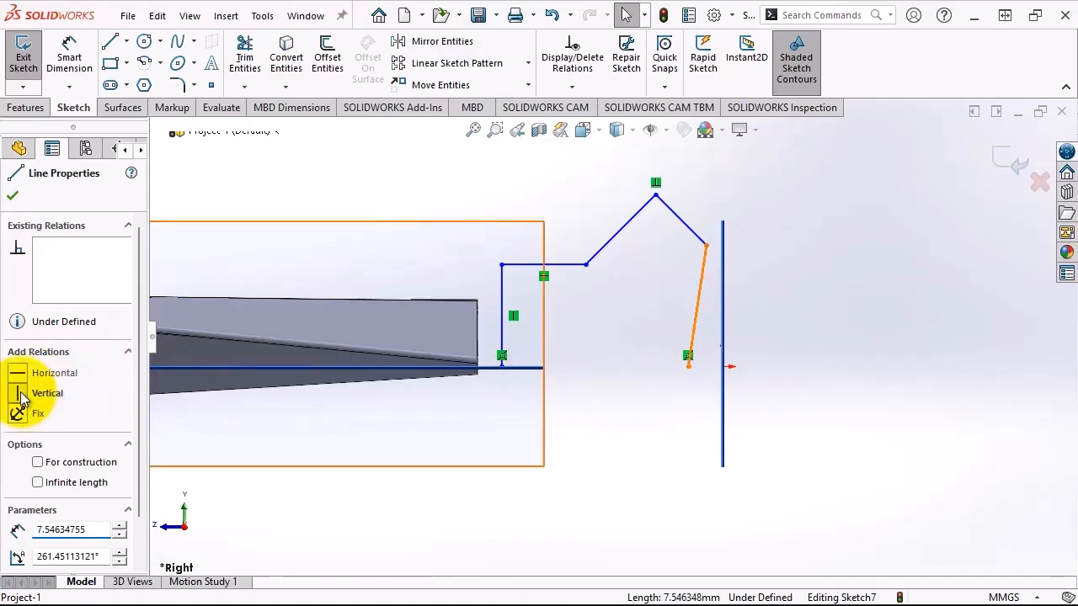
{"action": "left_click", "coordinate": [22, 393]}
{"action": "left_click", "coordinate": [14, 196]}
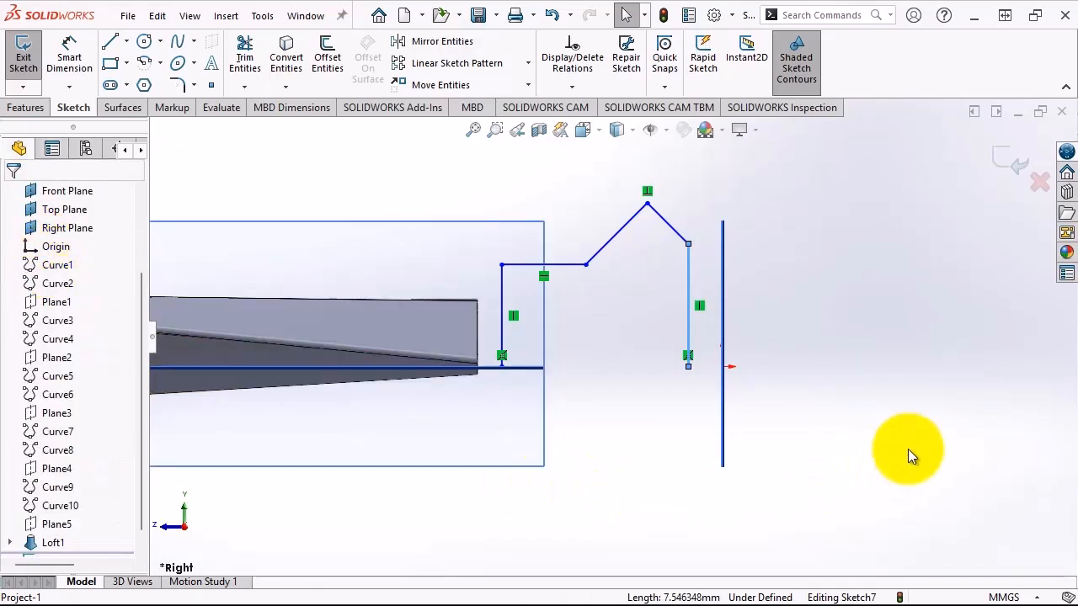
Make the vertical closing line collinear with the Front Plane.
{"action": "left_click", "coordinate": [688, 282]}
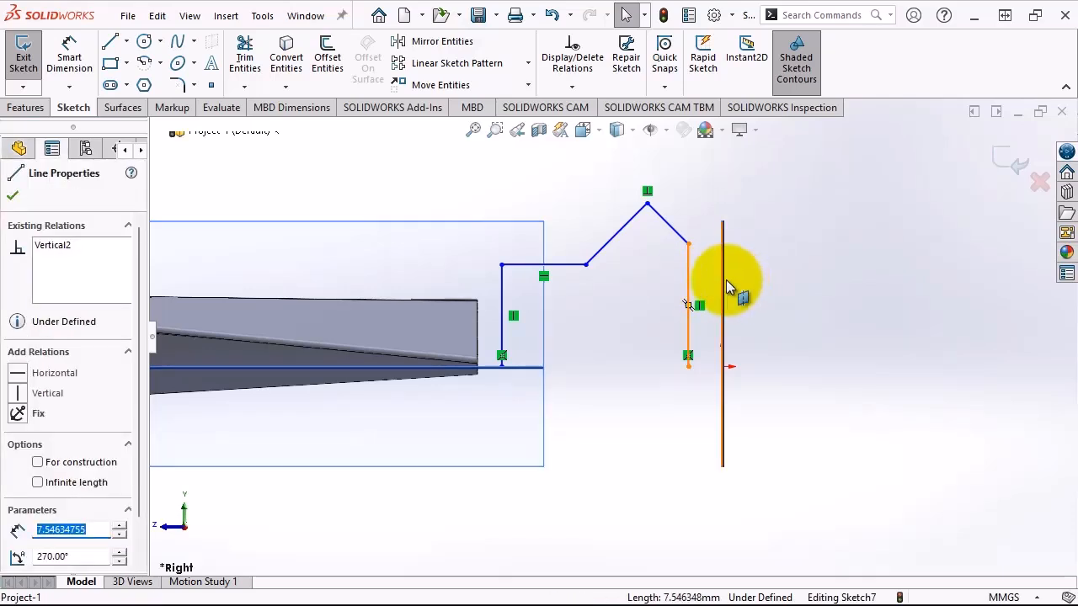
{"action": "left_click", "coordinate": [722, 282], "text": "ctrl"}
{"action": "left_click", "coordinate": [42, 467]}
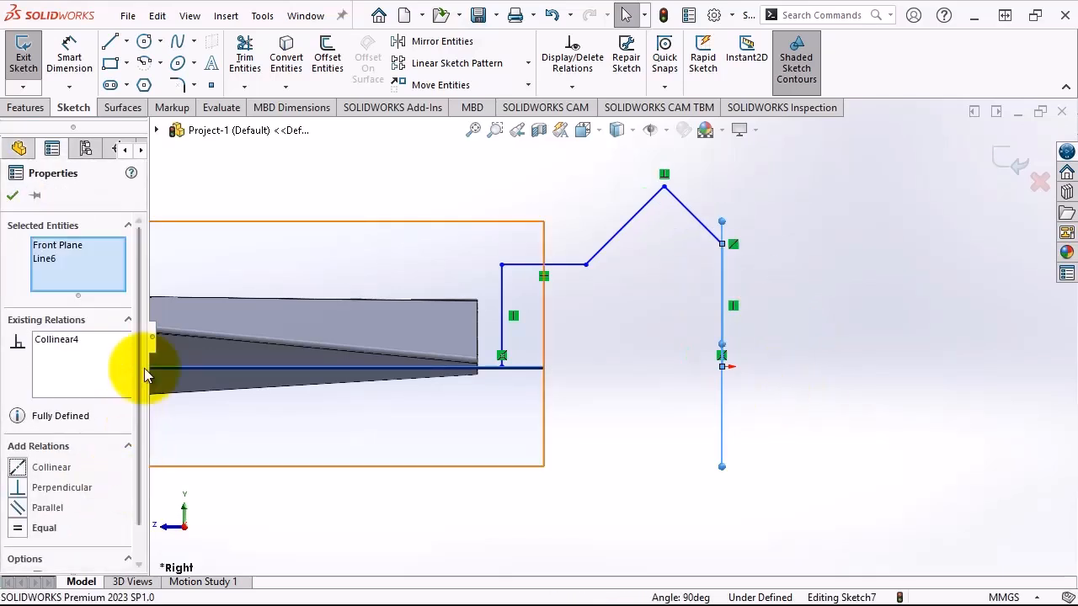
{"action": "left_click", "coordinate": [12, 196]}
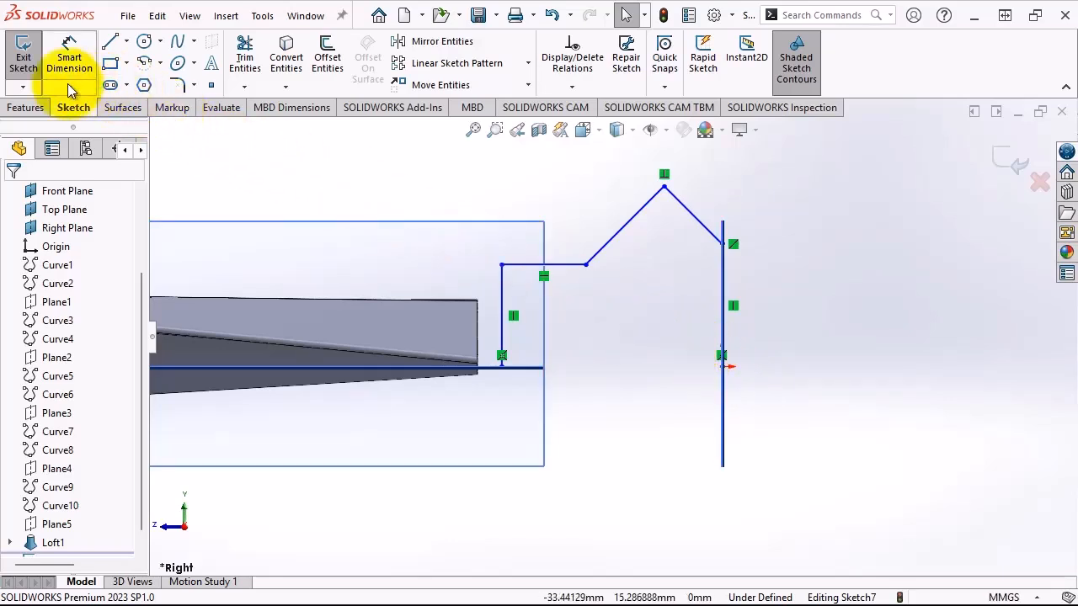
Dimension the horizontal line's distance from the Top Plane to 4.9 mm, checking the value against Detail C in AutoCAD.
{"action": "left_click", "coordinate": [69, 52]}
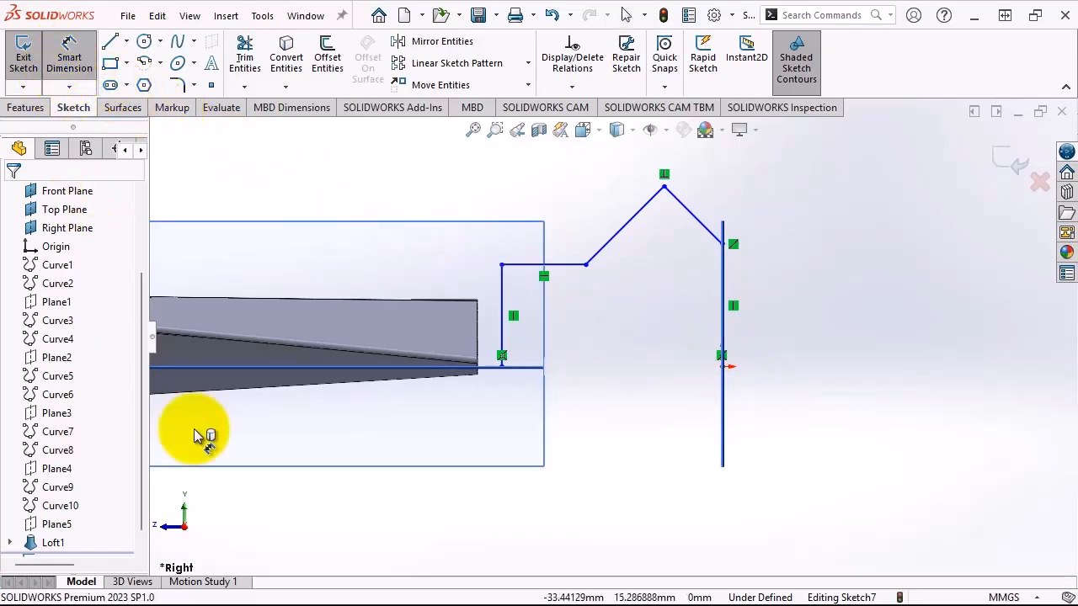
{"action": "left_click", "coordinate": [563, 266]}
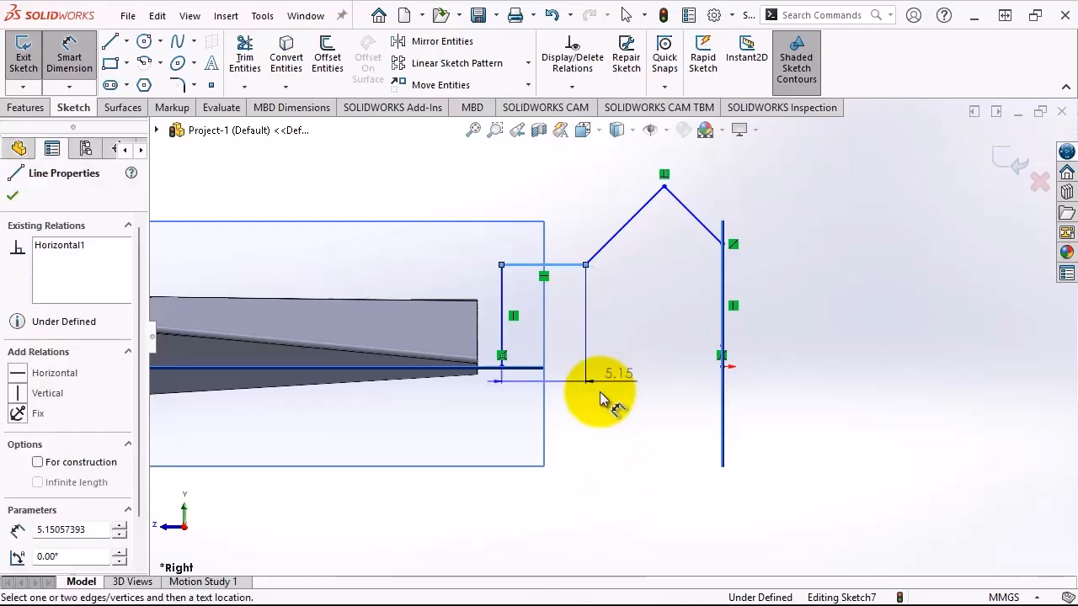
{"action": "left_click", "coordinate": [523, 368]}
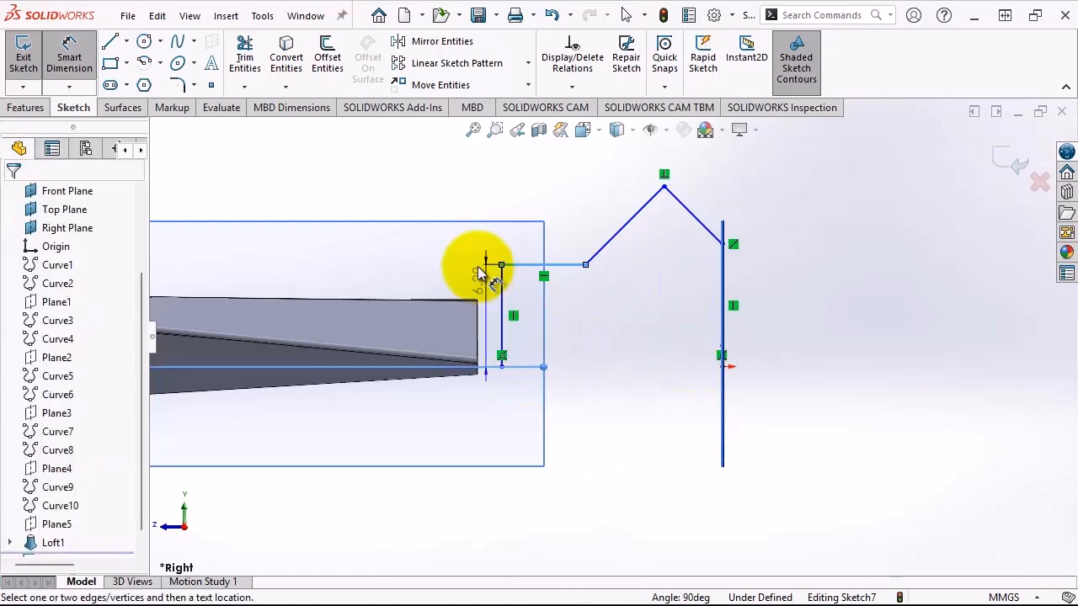
{"action": "left_click", "coordinate": [543, 175]}
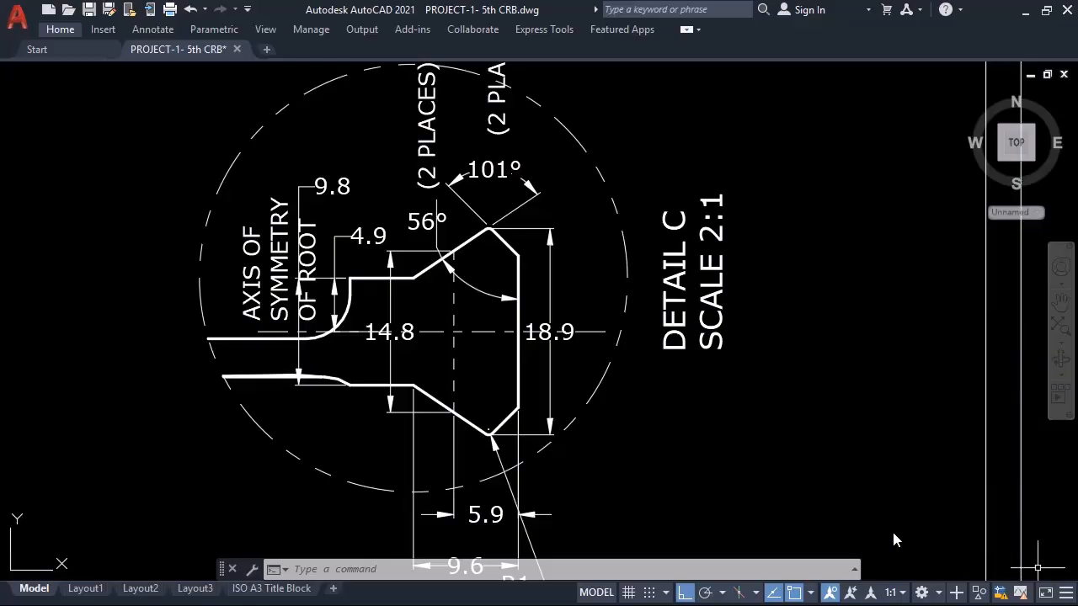
{"action": "scroll", "coordinate": [353, 333], "scroll_direction": "down", "scroll_amount": 4}
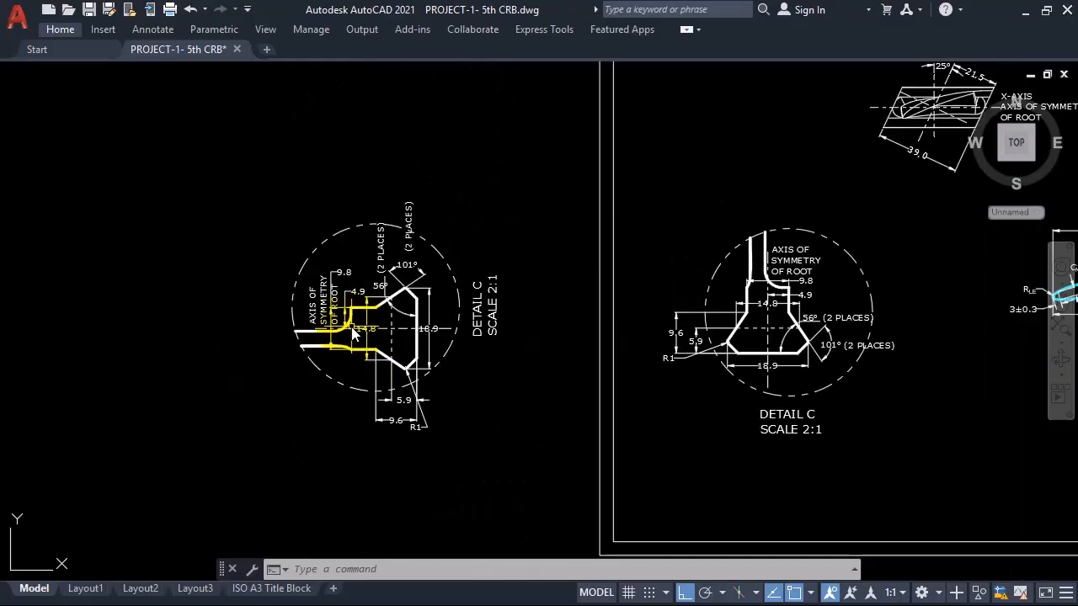
{"action": "scroll", "coordinate": [354, 332], "scroll_direction": "up", "scroll_amount": 2}
{"action": "scroll", "coordinate": [353, 332], "scroll_direction": "up", "scroll_amount": 4}
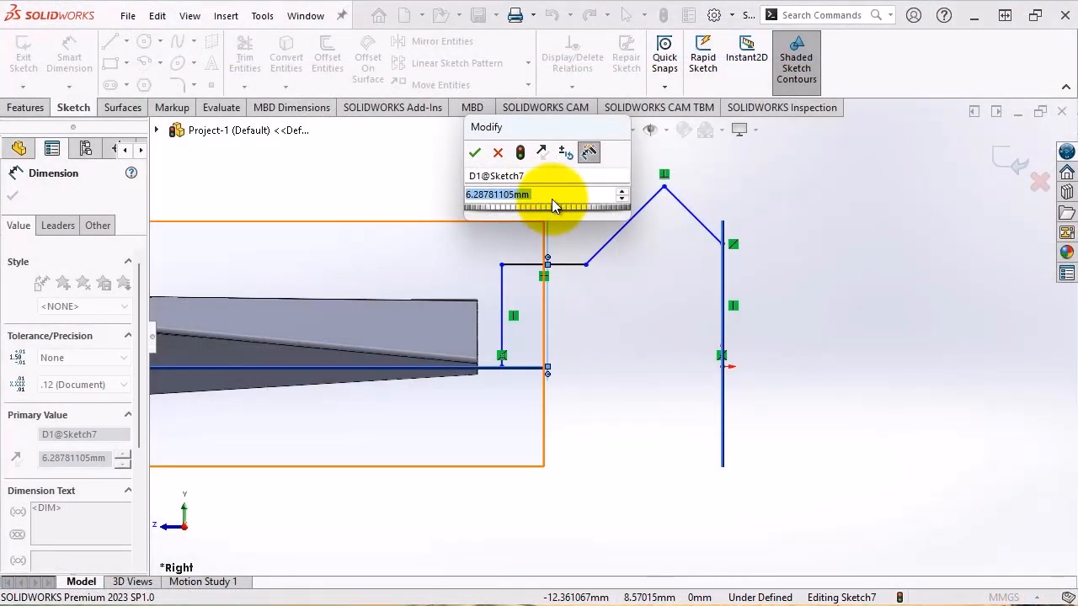
{"action": "type", "text": "4.9"}
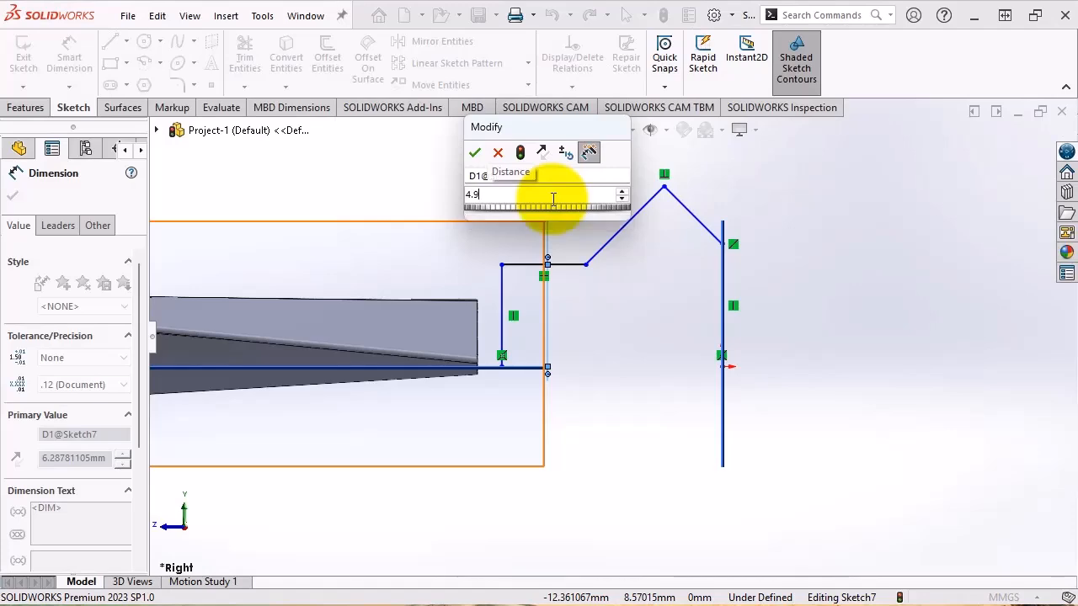
{"action": "key", "text": "Escape"}
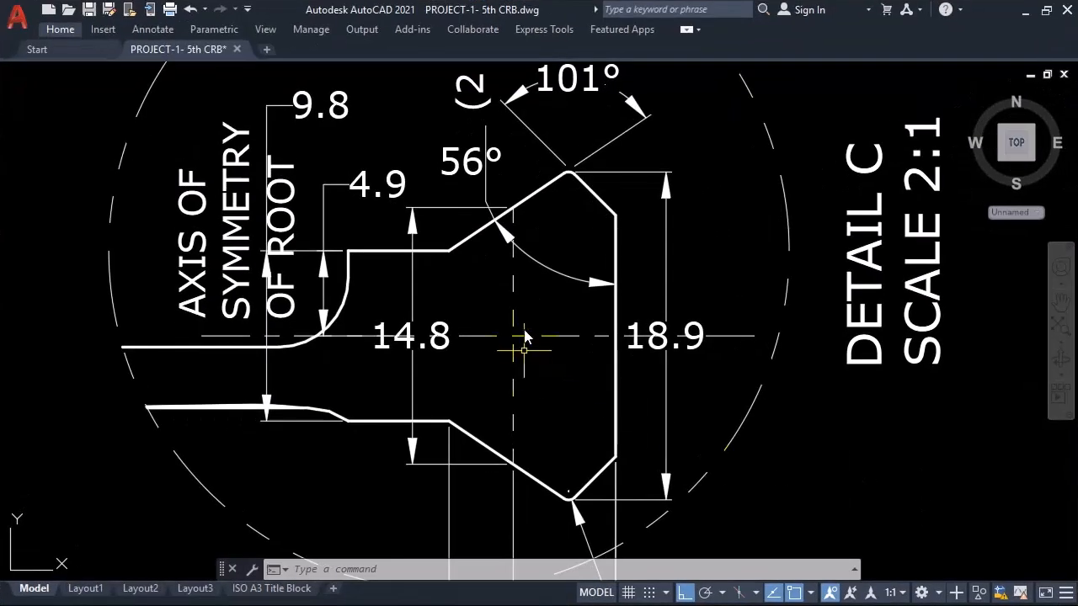
Check the root angle in Detail C and set the angle between the long sloping line and the vertical end line to 56°.
{"action": "middle_click_drag", "start_coordinate": [558, 207], "coordinate": [511, 282]}
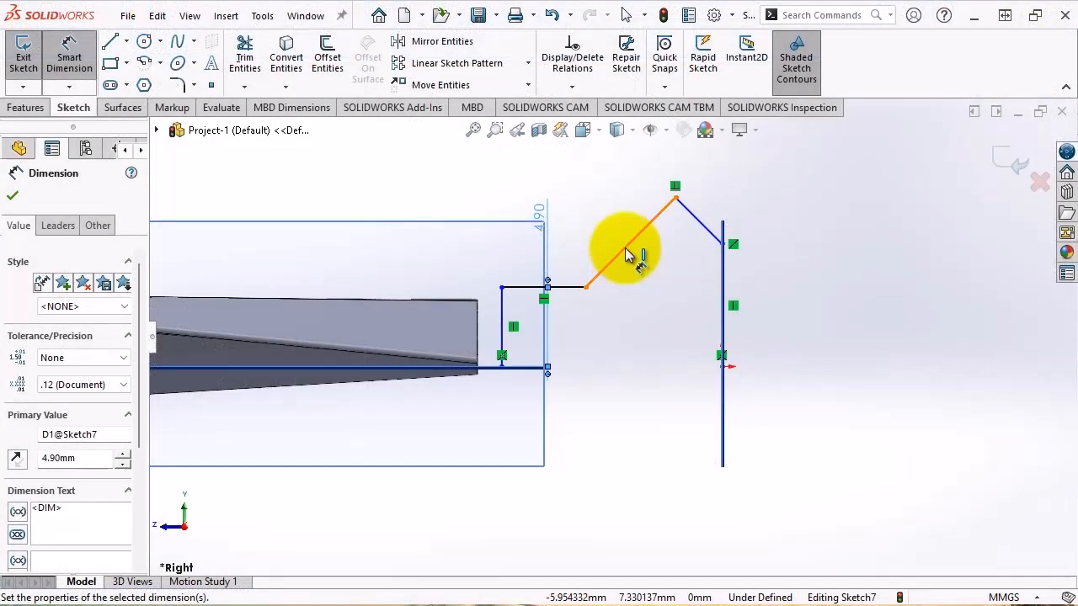
{"action": "left_click", "coordinate": [721, 360]}
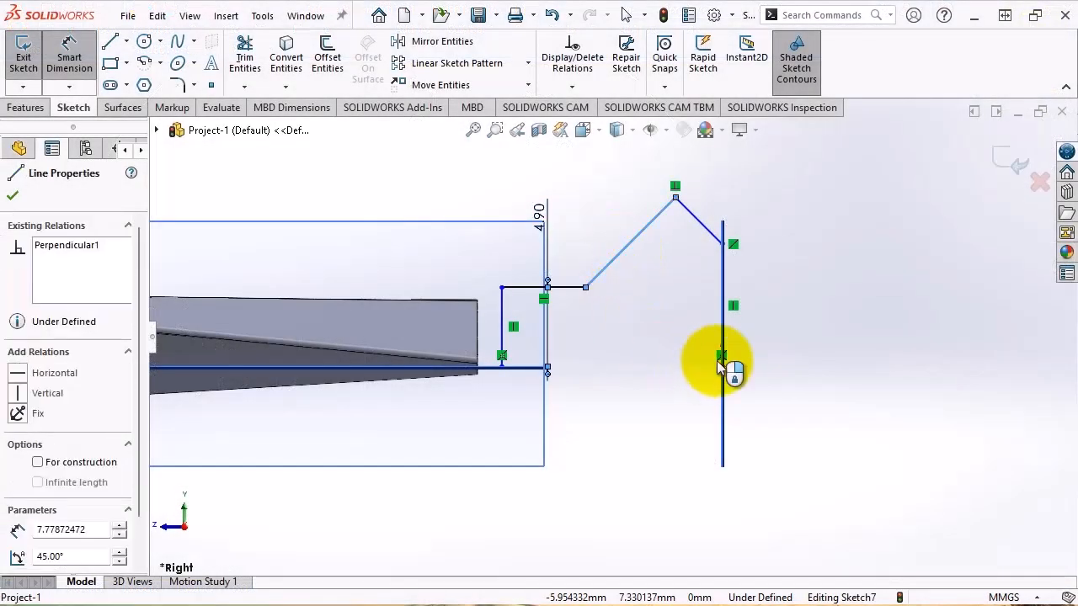
{"action": "left_click", "coordinate": [722, 294]}
{"action": "left_click", "coordinate": [892, 310]}
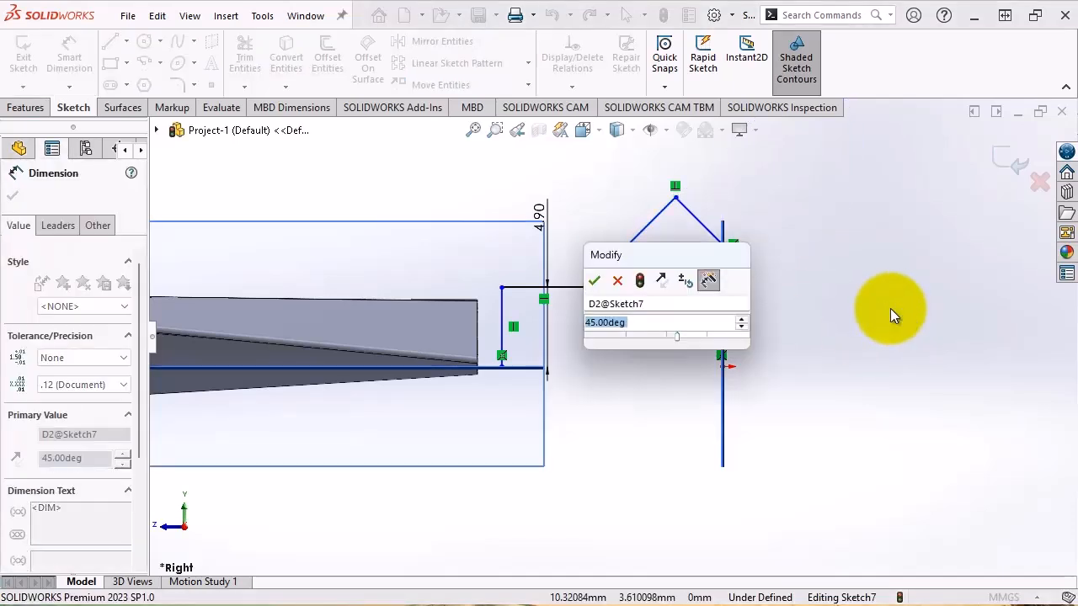
{"action": "type", "text": "45"}
{"action": "key", "text": "Return"}
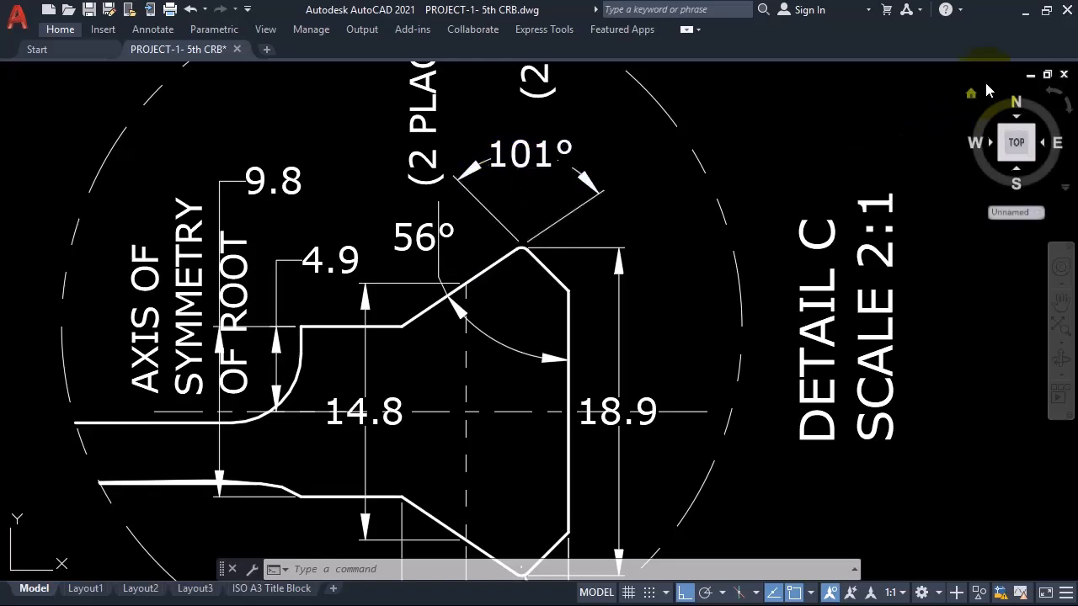
{"action": "left_click", "coordinate": [1024, 12]}
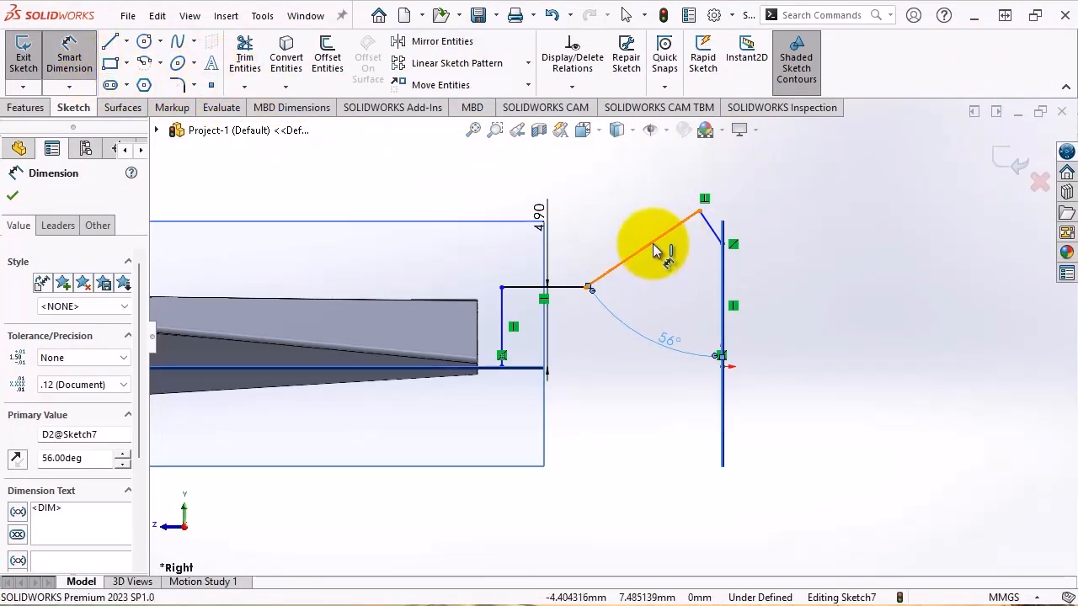
Try to dimension the angle between the two sloping lines at the profile's peak.
{"action": "left_click", "coordinate": [703, 216]}
{"action": "left_click", "coordinate": [713, 226]}
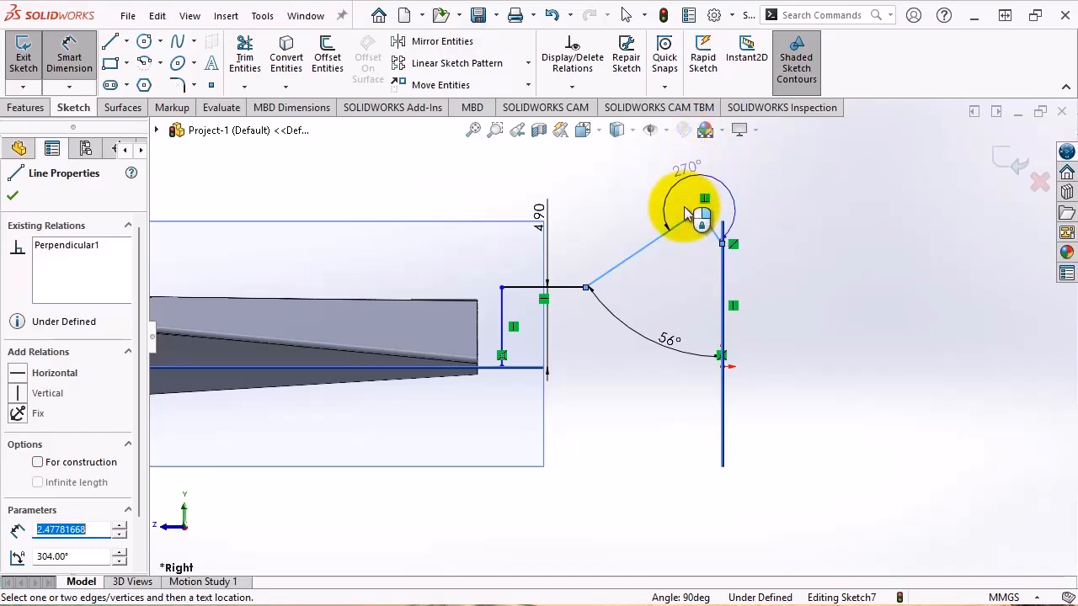
{"action": "left_click", "coordinate": [683, 270]}
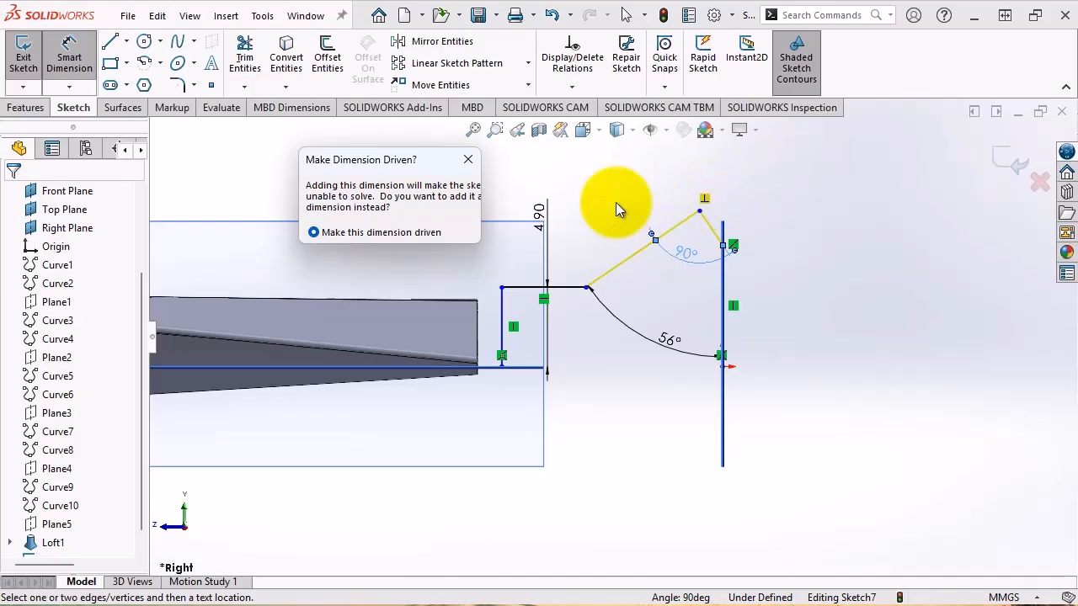
{"action": "left_click", "coordinate": [468, 159]}
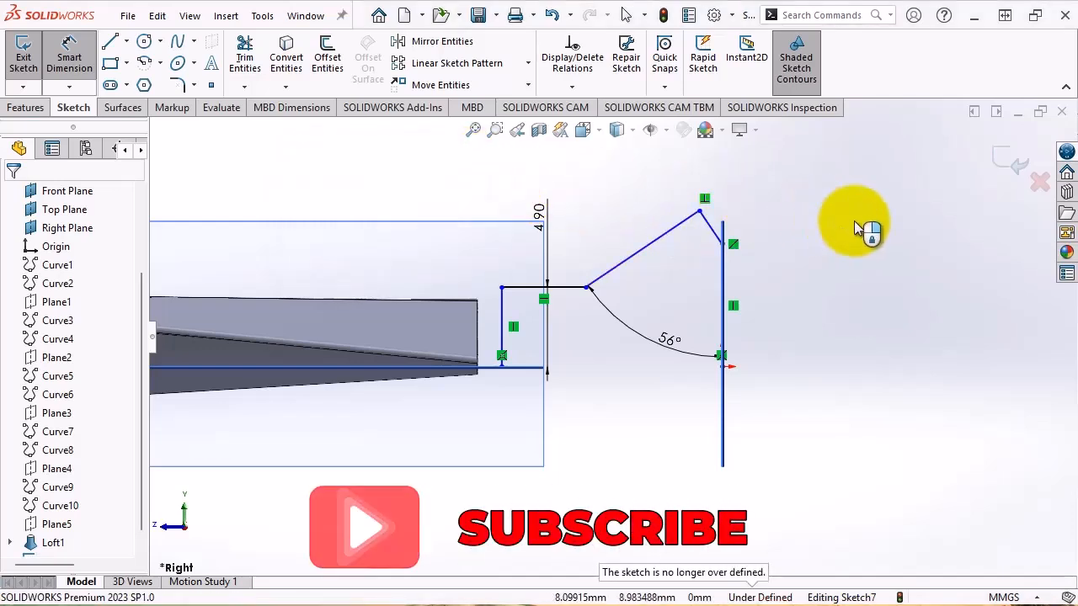
Delete the perpendicular relation between the two sloping lines at the profile's peak.
{"action": "key", "text": "Escape"}
{"action": "left_click", "coordinate": [699, 209]}
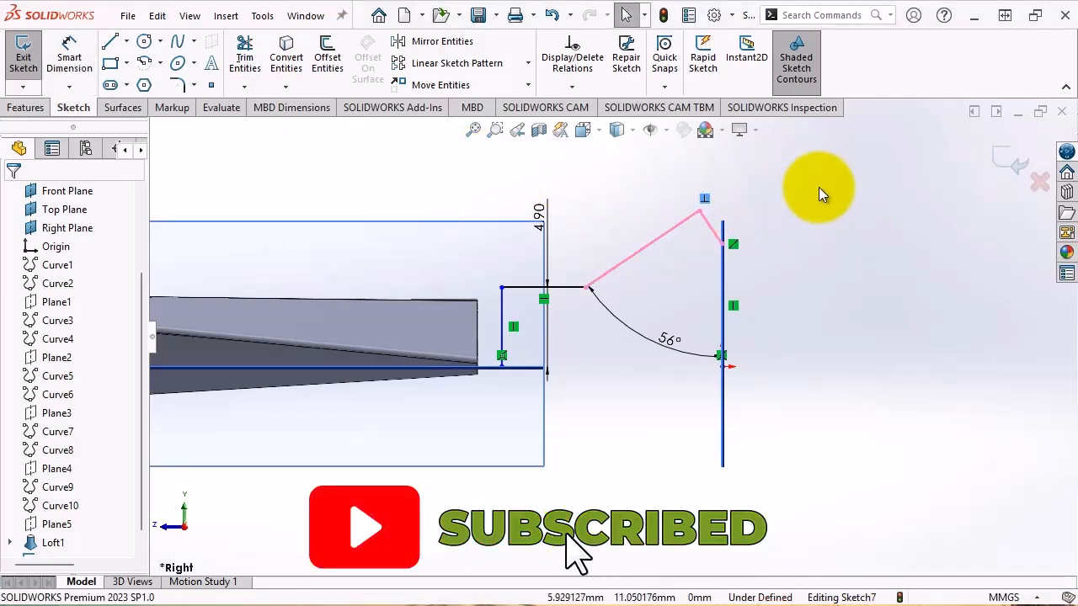
{"action": "left_click", "coordinate": [787, 182]}
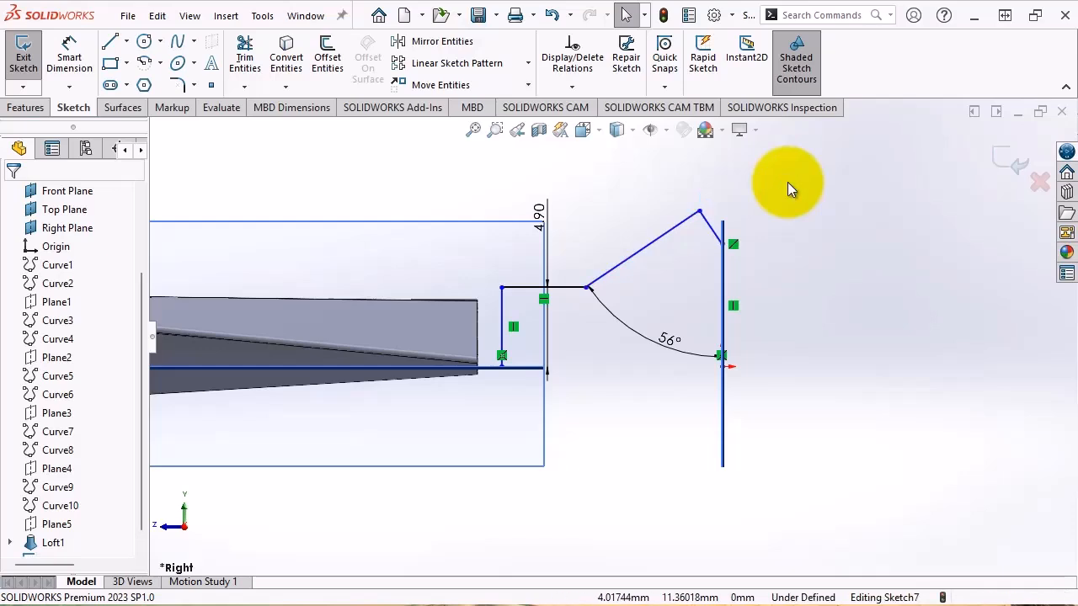
Set the angle between the two sloping lines to 101° and shorten the horizontal line by moving its junction with the long slope toward the blade.
{"action": "left_click", "coordinate": [70, 52]}
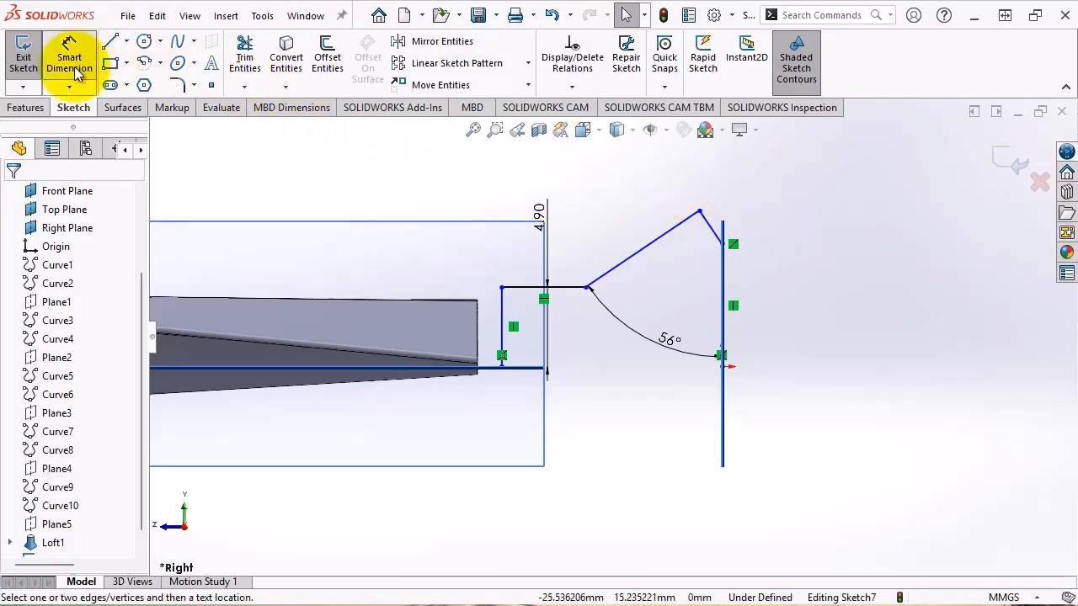
{"action": "left_click", "coordinate": [677, 228]}
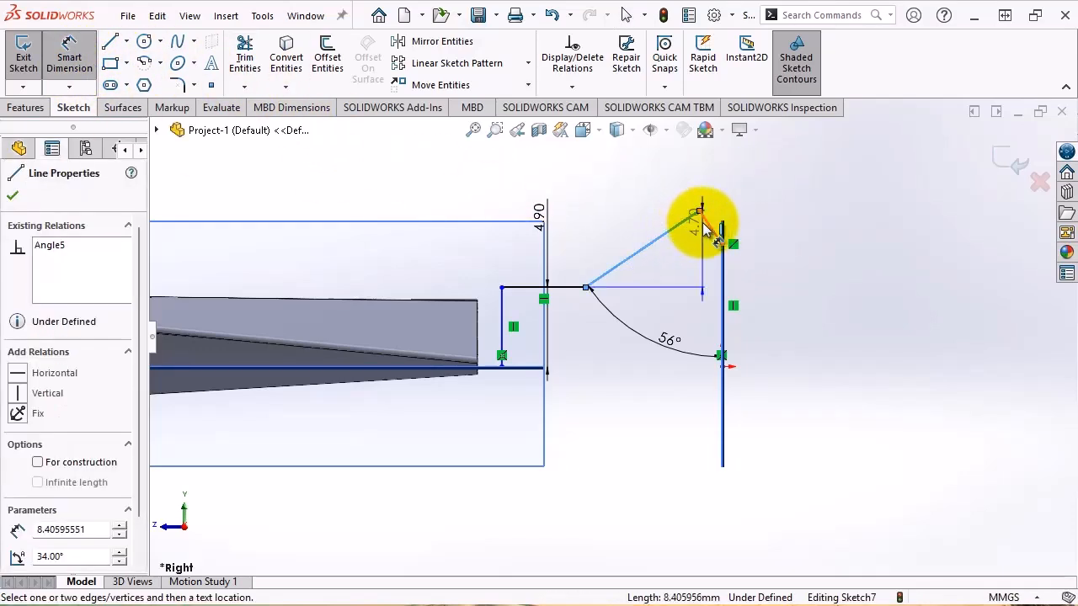
{"action": "left_click", "coordinate": [707, 223]}
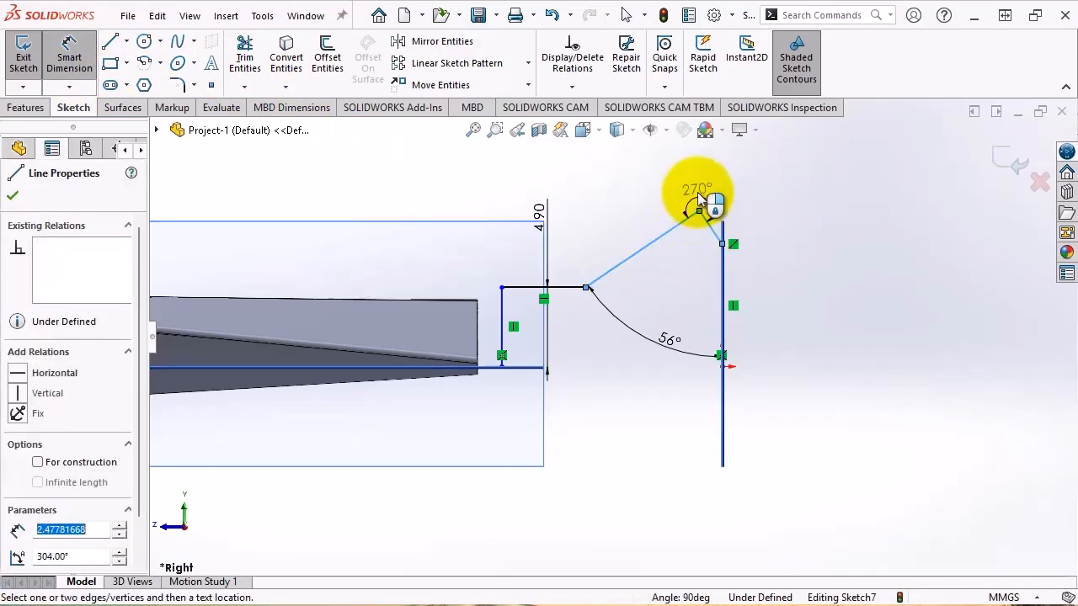
{"action": "left_click", "coordinate": [700, 255]}
{"action": "type", "text": "101"}
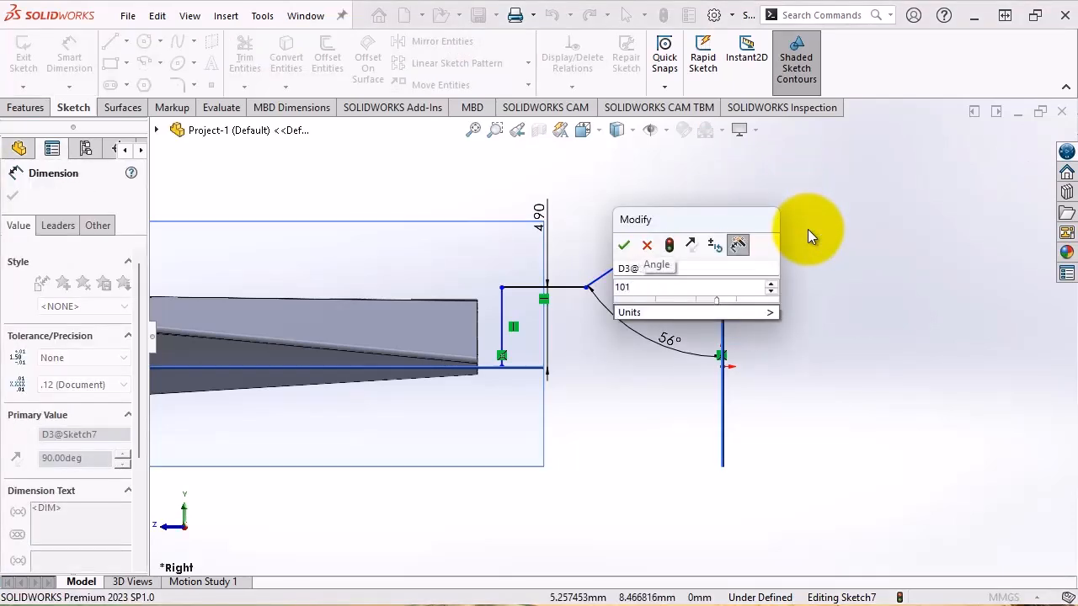
{"action": "key", "text": "Return"}
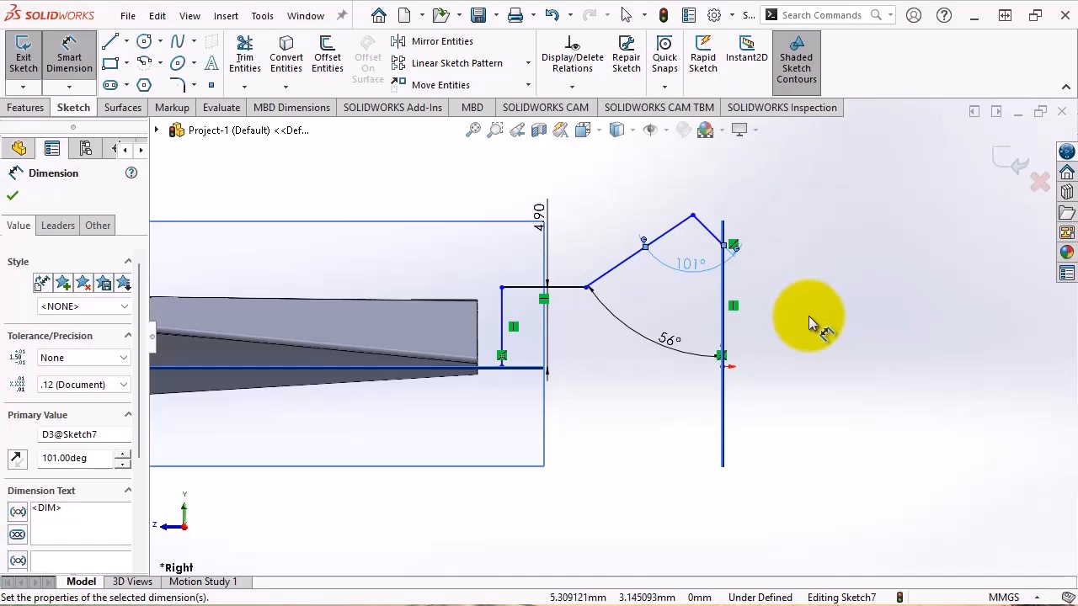
{"action": "key", "text": "Escape"}
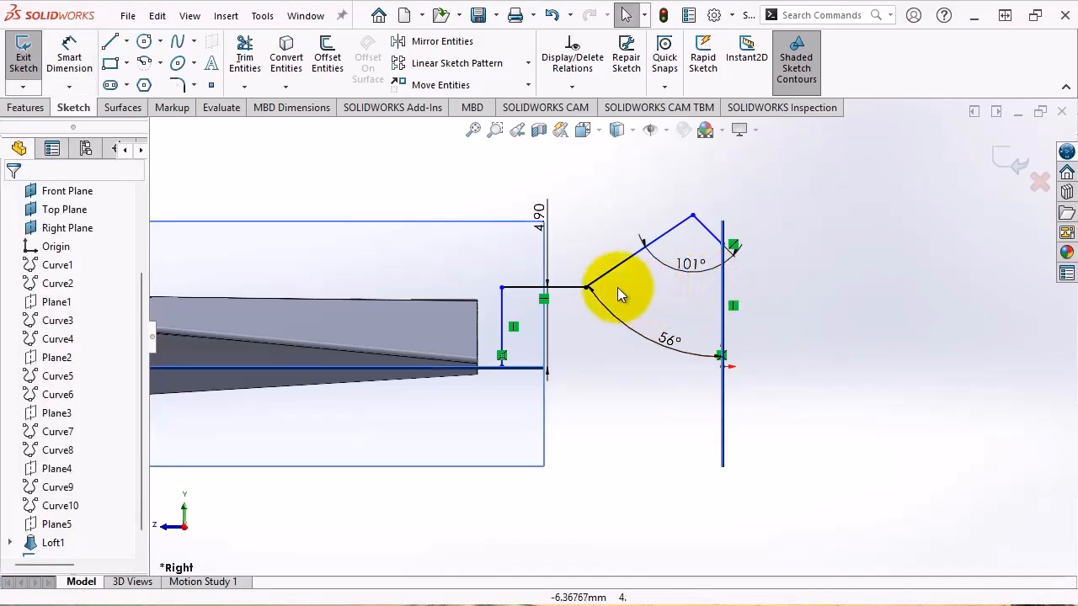
{"action": "left_click_drag", "start_coordinate": [594, 287], "coordinate": [558, 287]}
{"action": "left_click", "coordinate": [876, 311]}
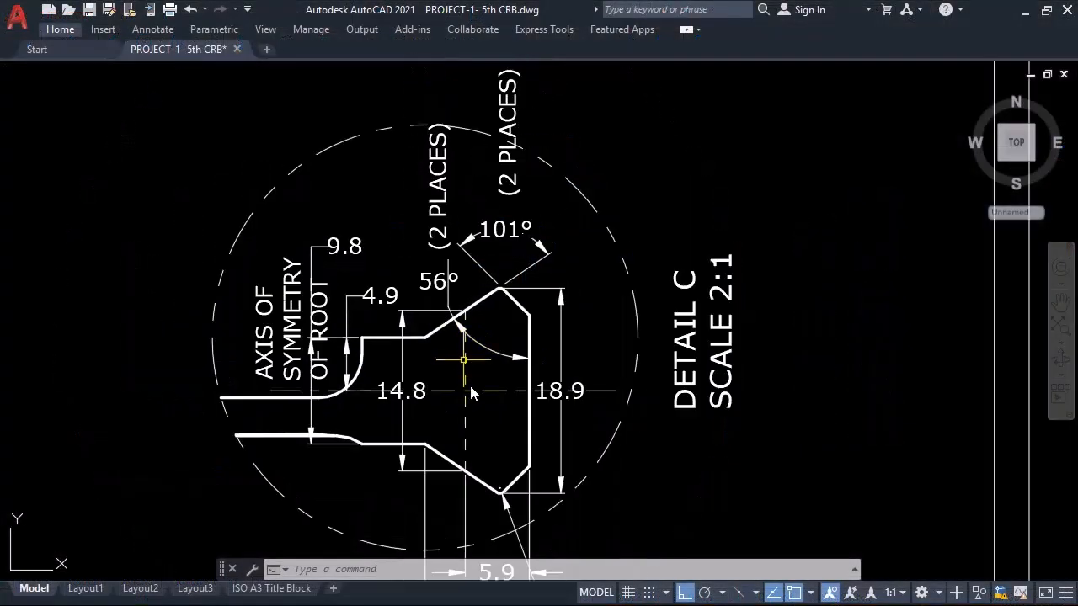
Switch to AutoCAD and examine how Detail C locates the dashed construction line across the root's sloping faces.
{"action": "middle_click_drag", "start_coordinate": [469, 382], "coordinate": [481, 337]}
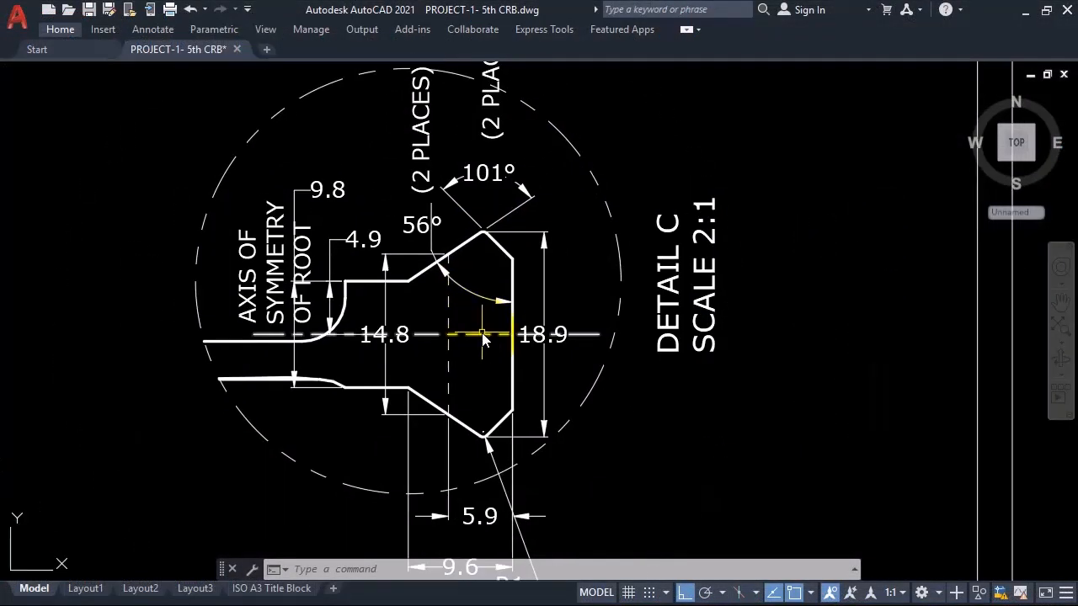
{"action": "middle_click_drag", "start_coordinate": [471, 480], "coordinate": [448, 469]}
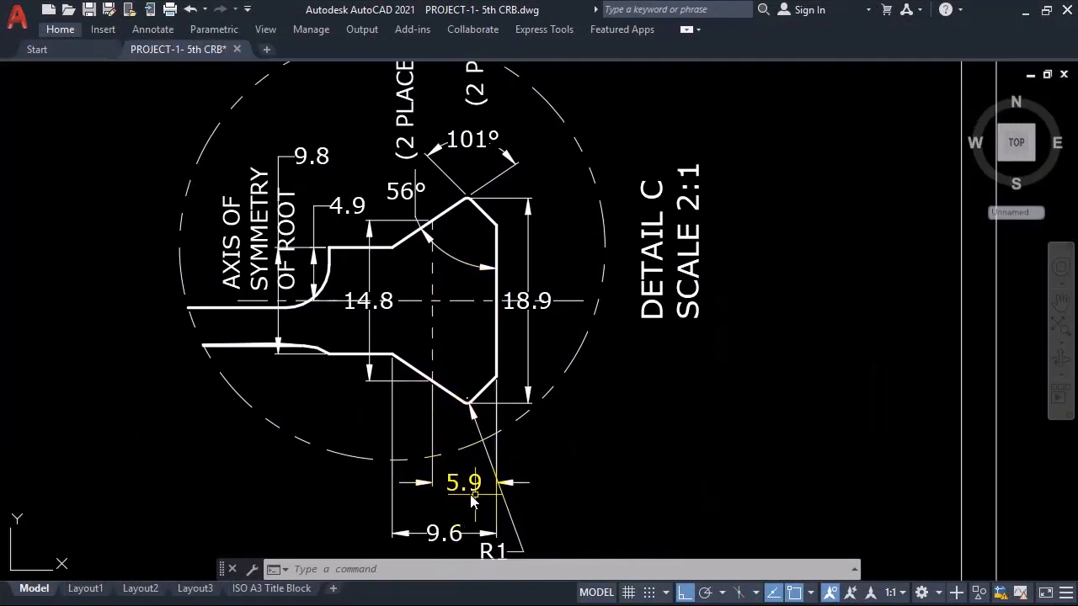
{"action": "scroll", "coordinate": [470, 477], "scroll_direction": "up", "scroll_amount": 2}
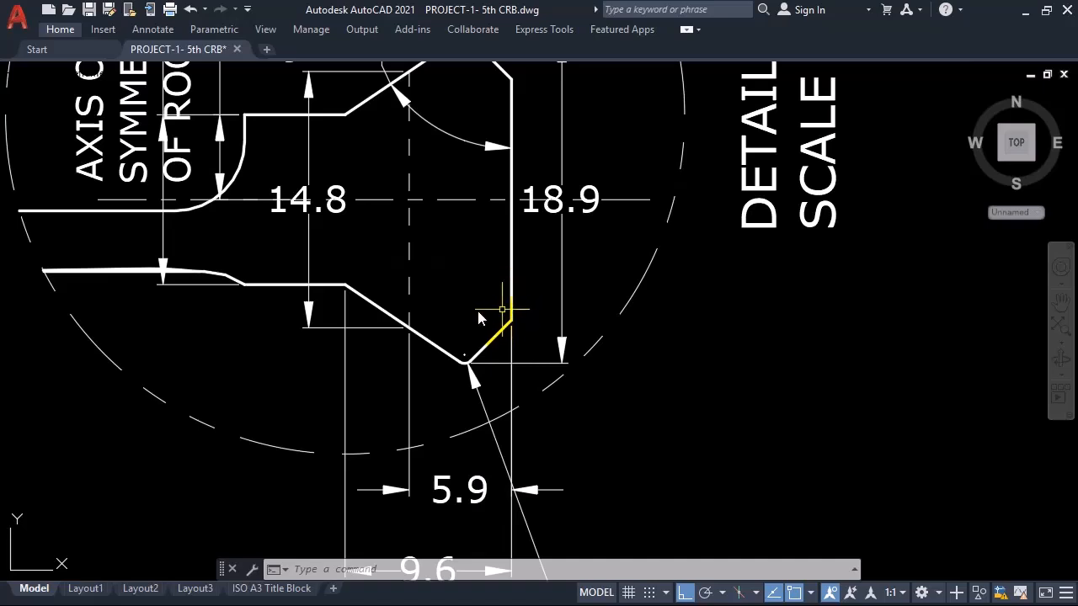
{"action": "scroll", "coordinate": [413, 326], "scroll_direction": "down", "scroll_amount": 4}
{"action": "scroll", "coordinate": [295, 383], "scroll_direction": "up", "scroll_amount": 4}
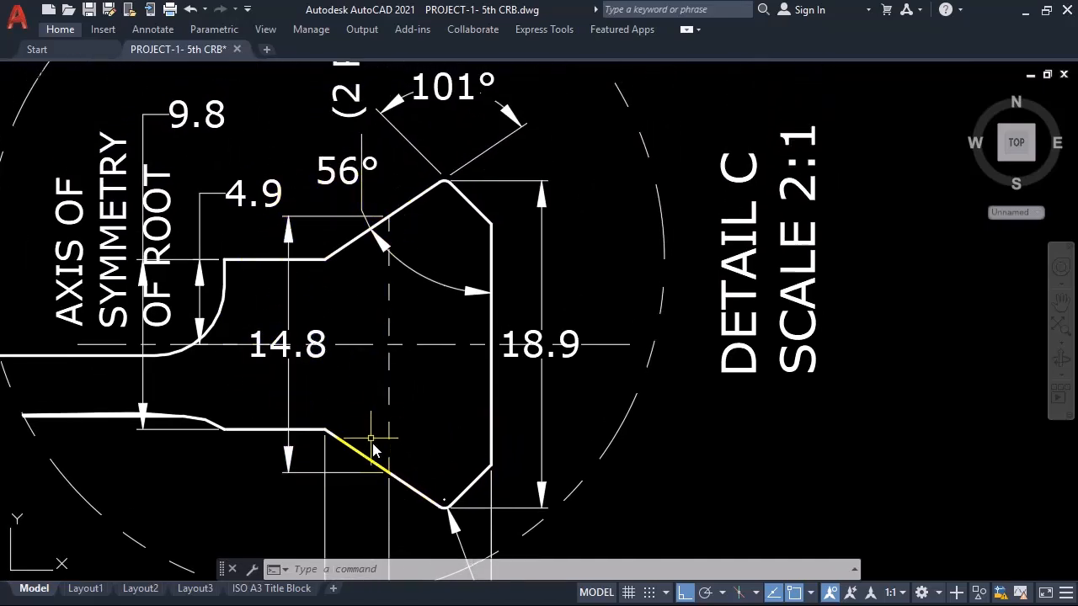
{"action": "scroll", "coordinate": [452, 434], "scroll_direction": "down", "scroll_amount": 2}
{"action": "middle_click_drag", "start_coordinate": [446, 395], "coordinate": [443, 320]}
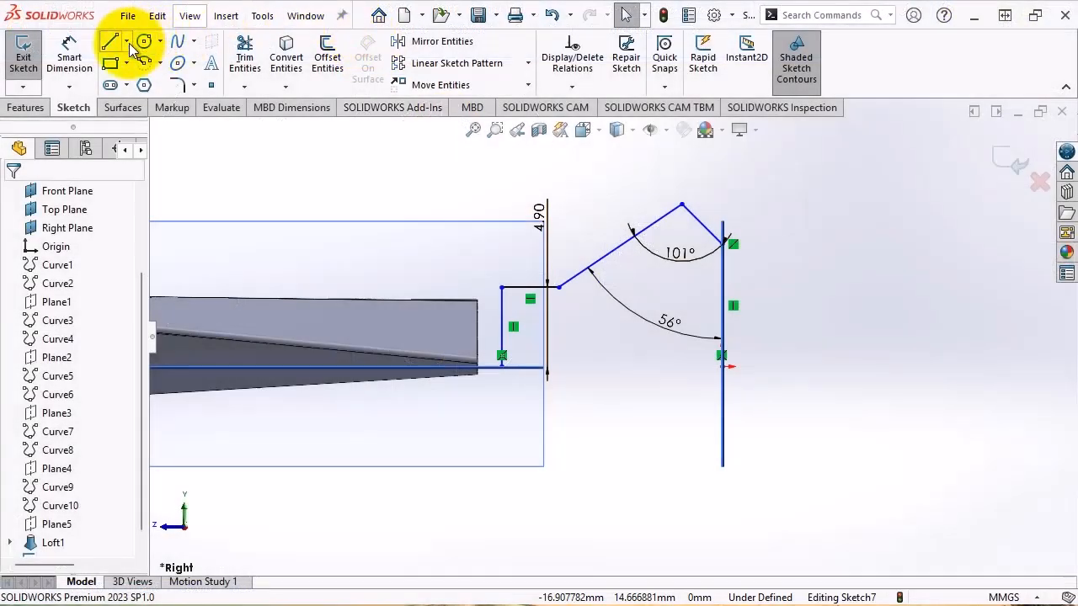
In SOLIDWORKS, draw a vertical centerline from the long sloping line down to the level of the origin.
{"action": "left_click", "coordinate": [127, 41]}
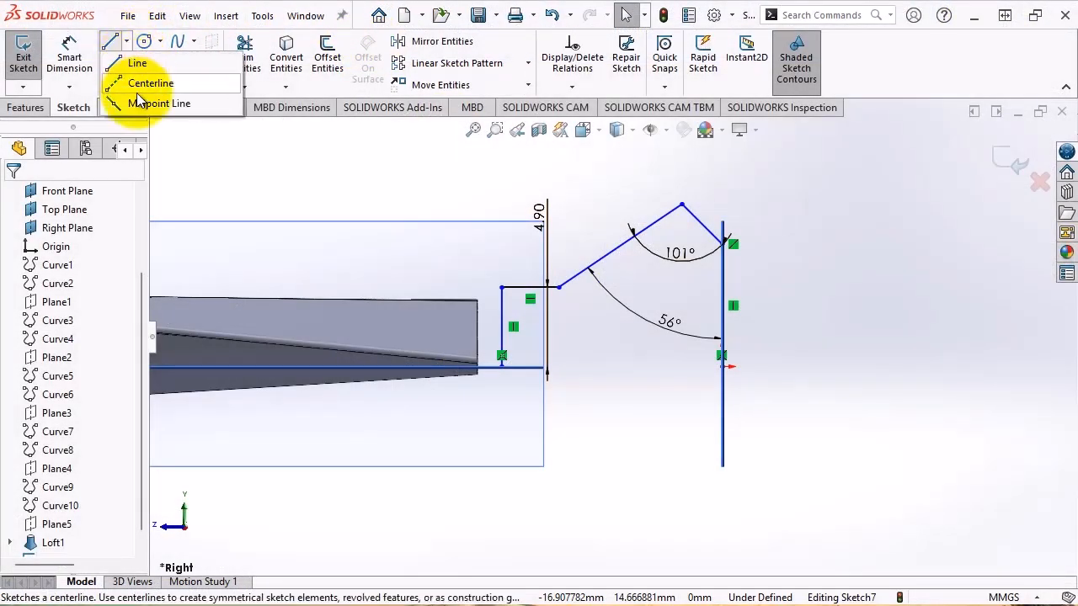
{"action": "left_click", "coordinate": [139, 84]}
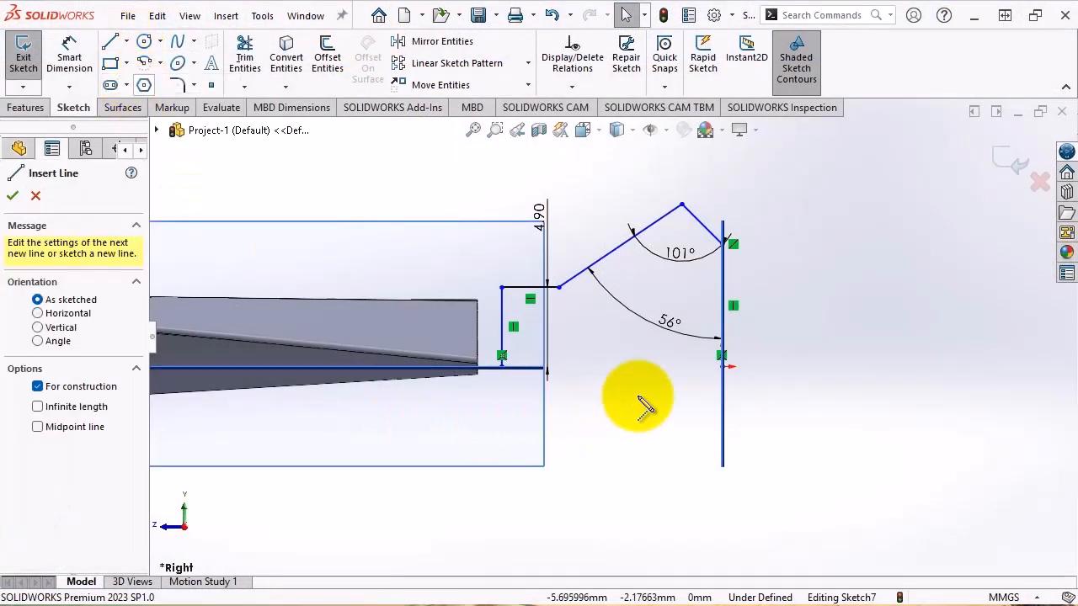
{"action": "left_click", "coordinate": [620, 245]}
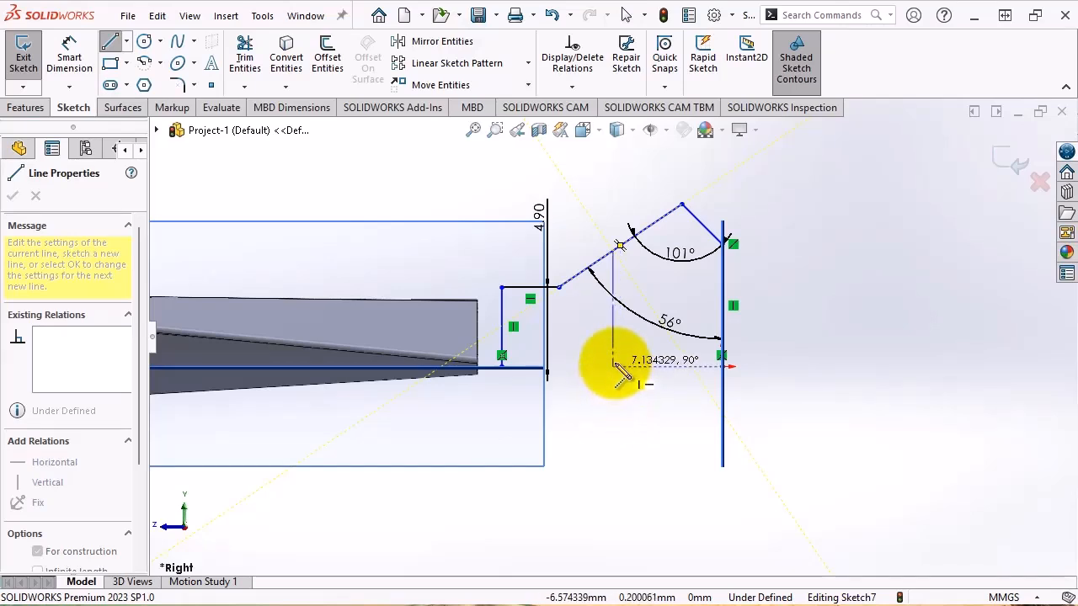
{"action": "left_click", "coordinate": [613, 368]}
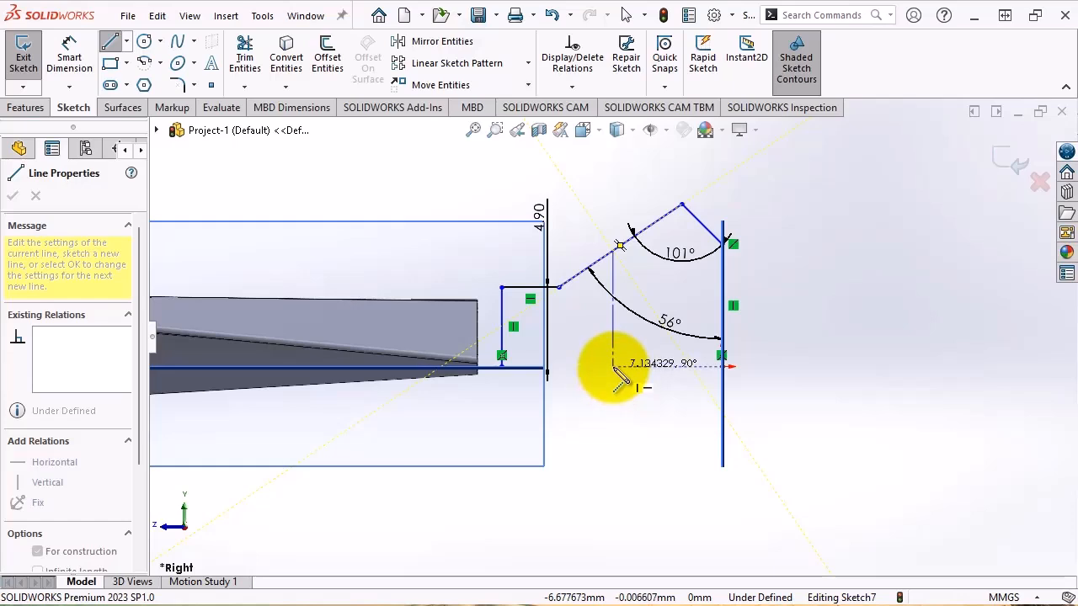
{"action": "key", "text": "Escape"}
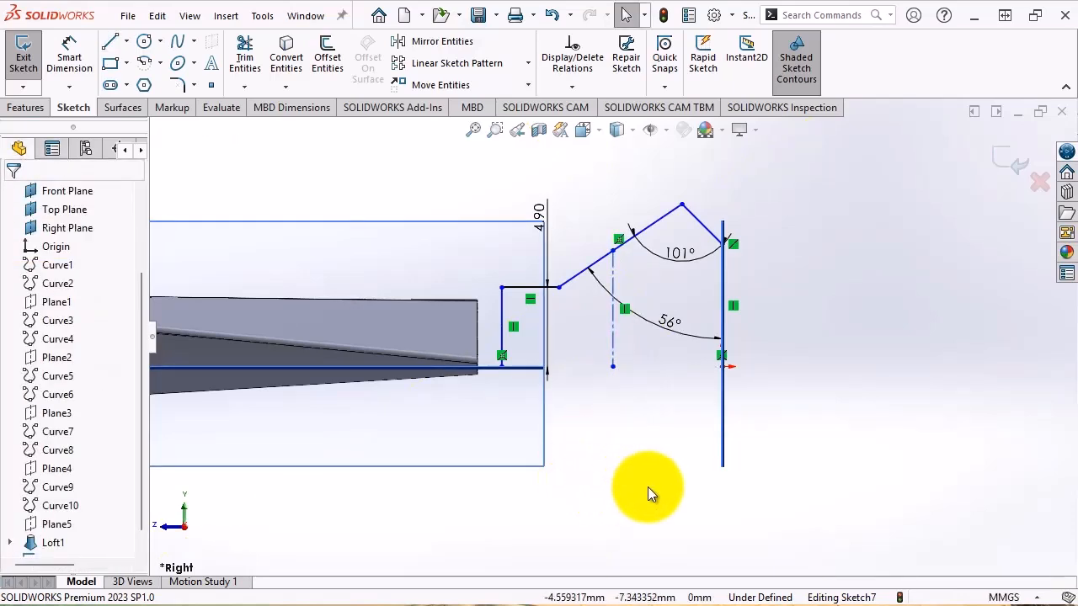
Pull the centerline's lower endpoint below the axis and add a Horizontal relation between it and the point at the origin.
{"action": "left_click_drag", "start_coordinate": [613, 368], "coordinate": [607, 393]}
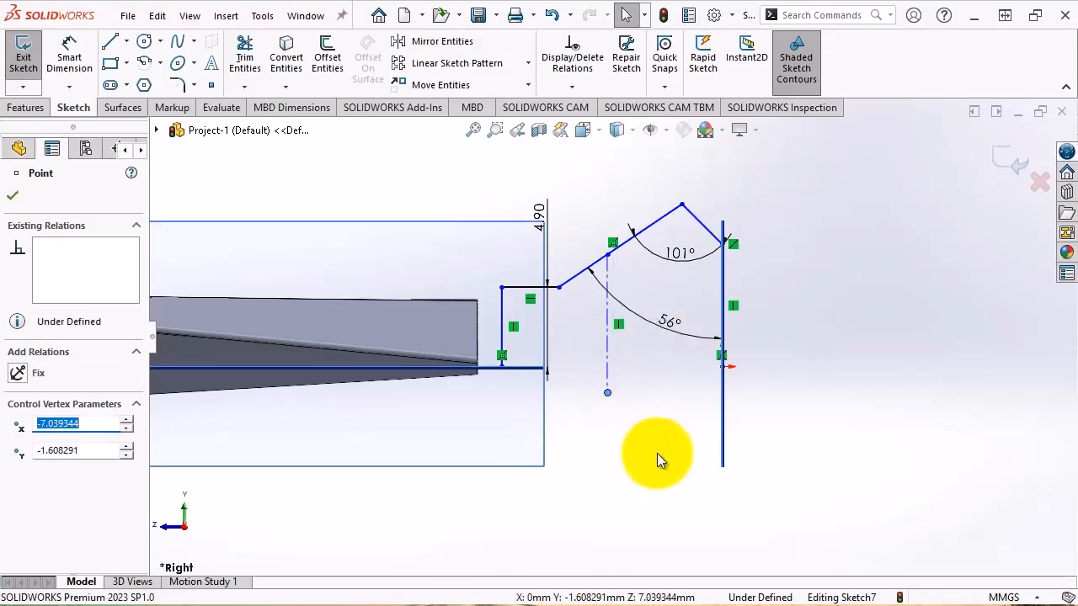
{"action": "left_click", "coordinate": [722, 371], "text": "ctrl"}
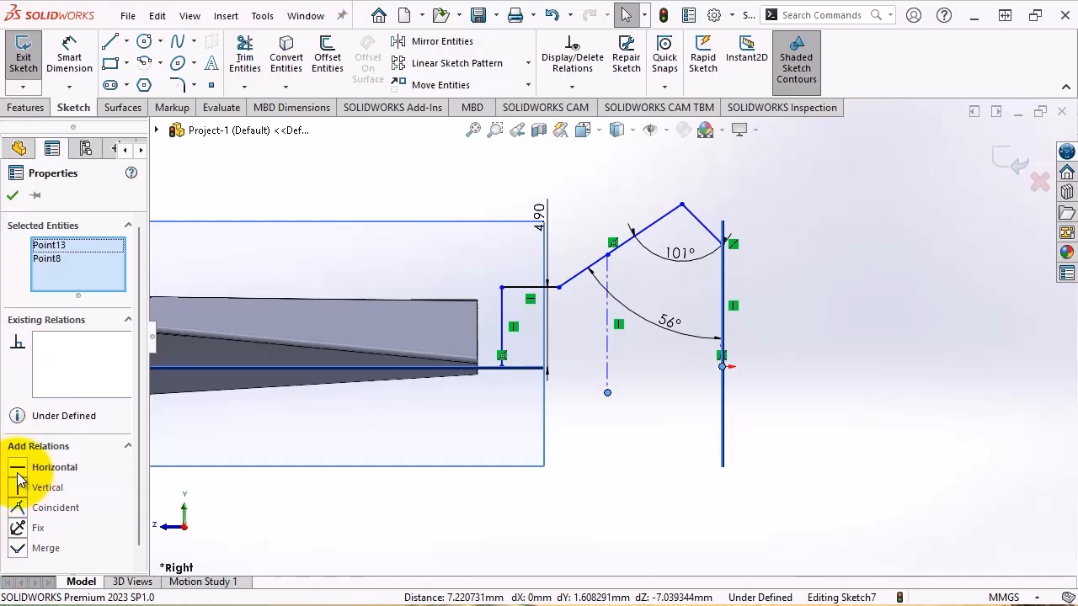
{"action": "left_click", "coordinate": [12, 195]}
Dimension the distance between the vertical centerline and the vertical end line as 5.9 mm.
{"action": "left_click", "coordinate": [69, 54]}
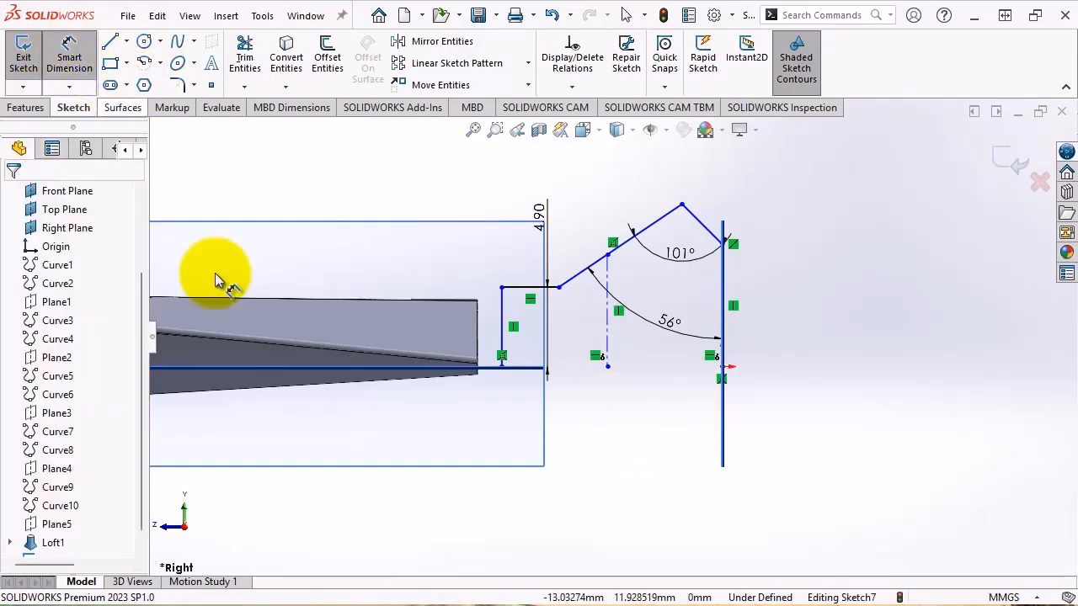
{"action": "left_click", "coordinate": [607, 339]}
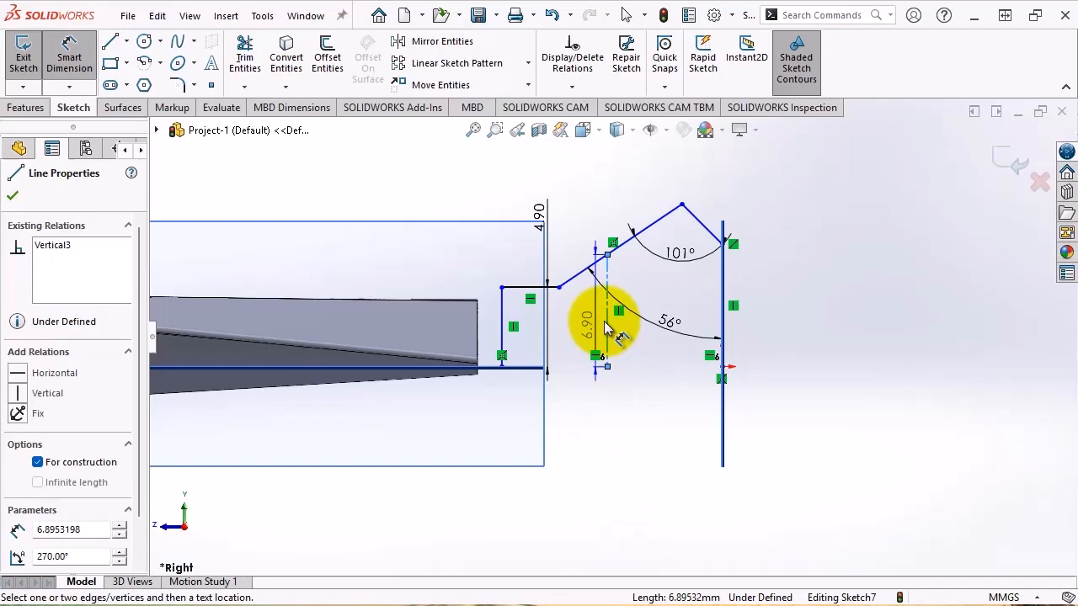
{"action": "left_click", "coordinate": [722, 299]}
{"action": "left_click", "coordinate": [642, 425]}
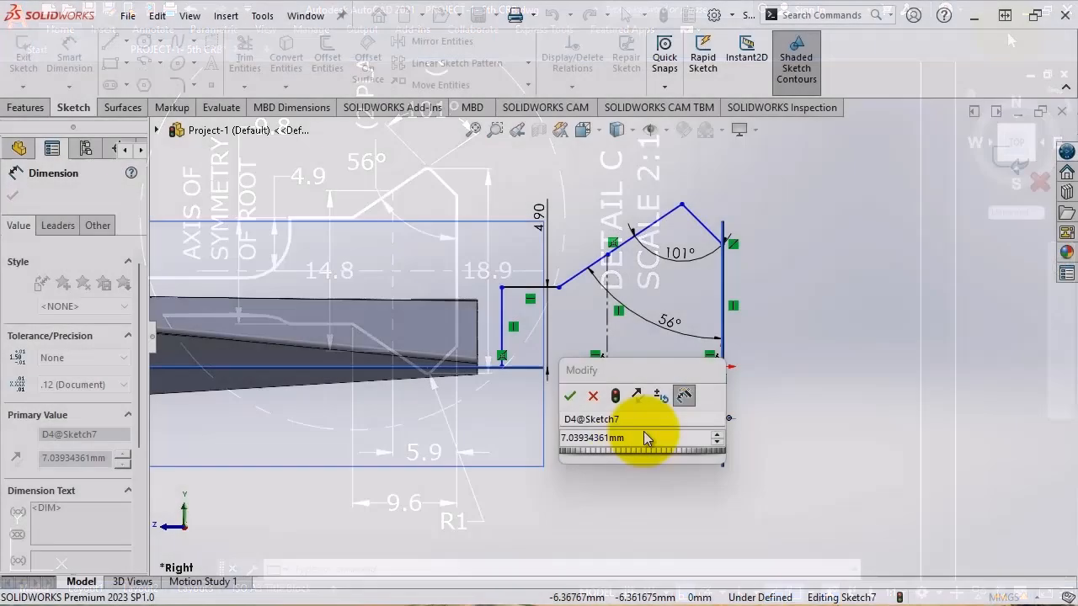
{"action": "type", "text": "5.9"}
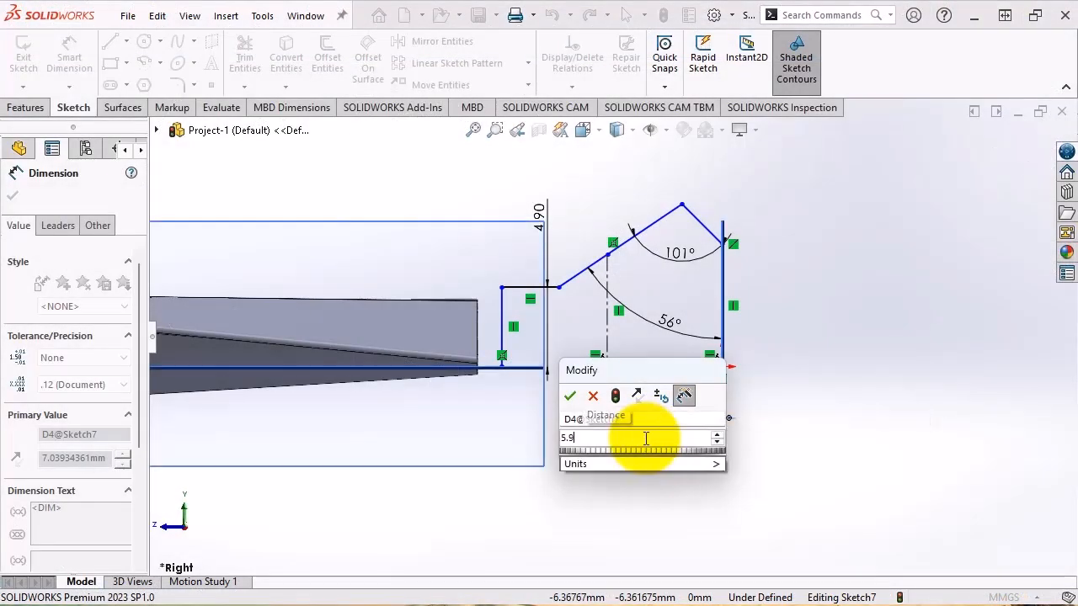
{"action": "key", "text": "Return"}
{"action": "key", "text": "Escape"}
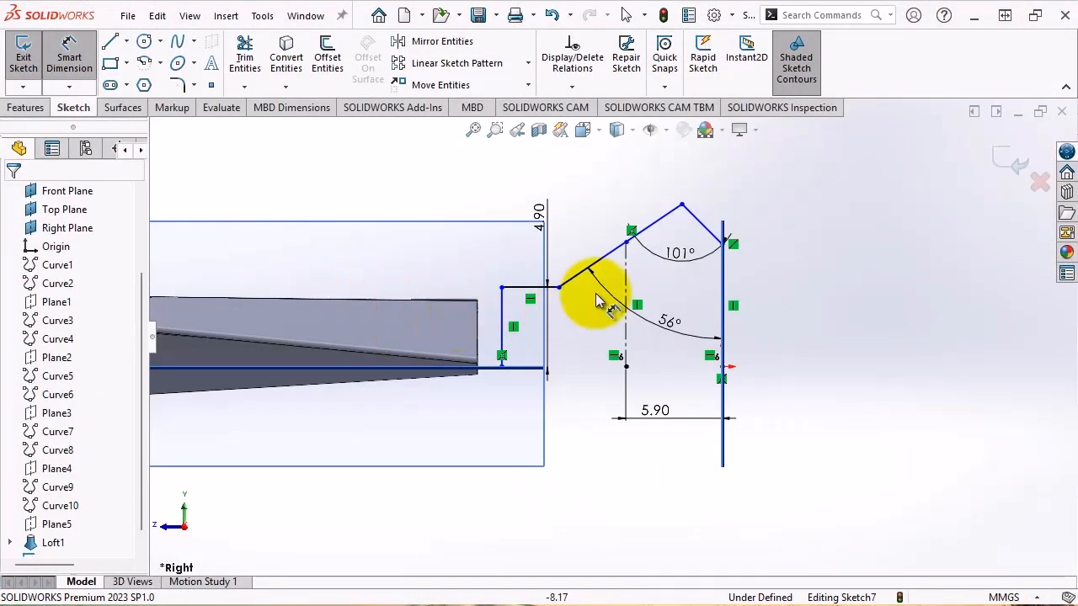
Dimension the vertical centerline's length as 14.8*0.5, giving 7.4 mm, with the dimension placed beyond the end line.
{"action": "left_click", "coordinate": [627, 282]}
{"action": "left_click", "coordinate": [782, 301]}
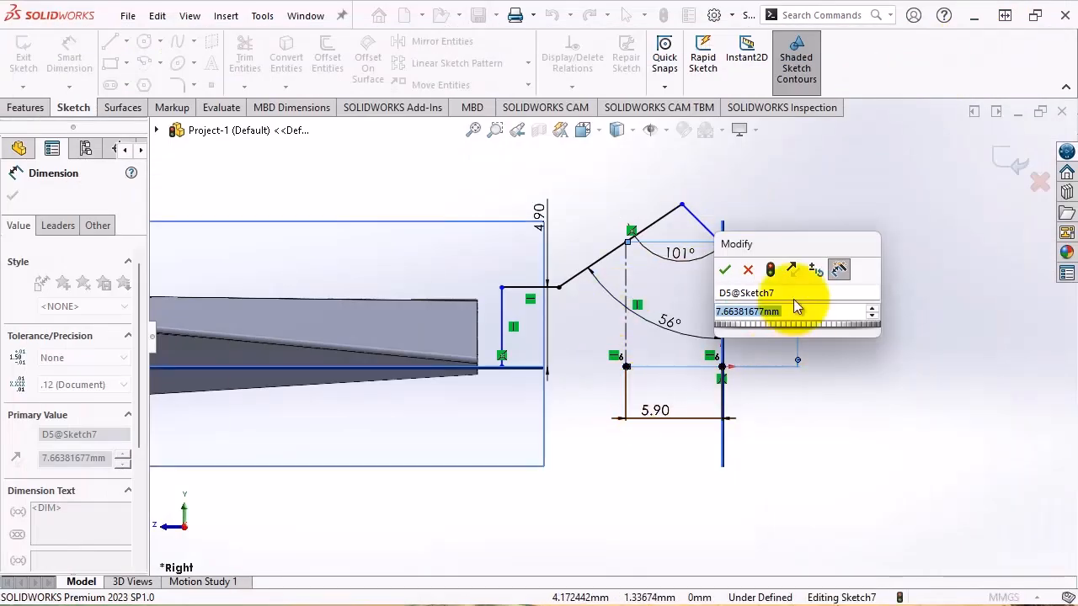
{"action": "type", "text": "14"}
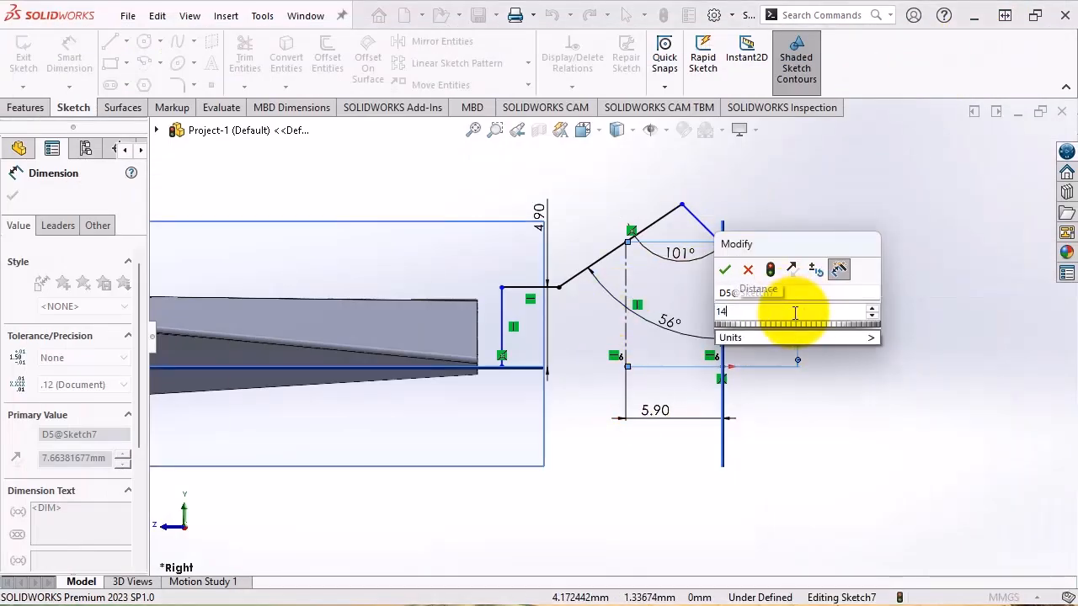
{"action": "type", "text": ".8*"}
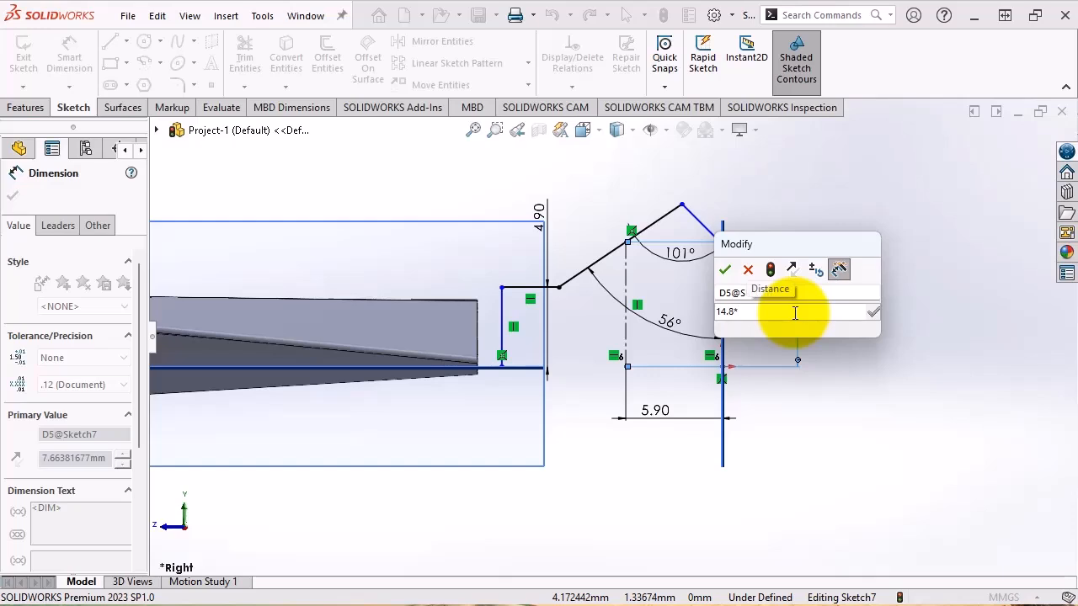
{"action": "type", "text": "0.5"}
{"action": "key", "text": "Return"}
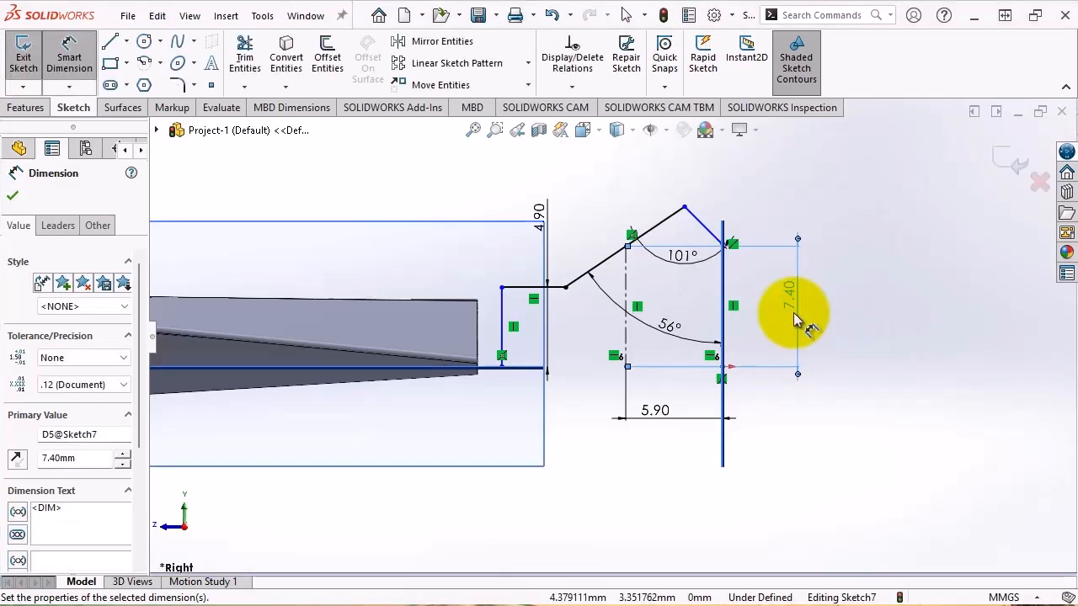
{"action": "left_click", "coordinate": [668, 498]}
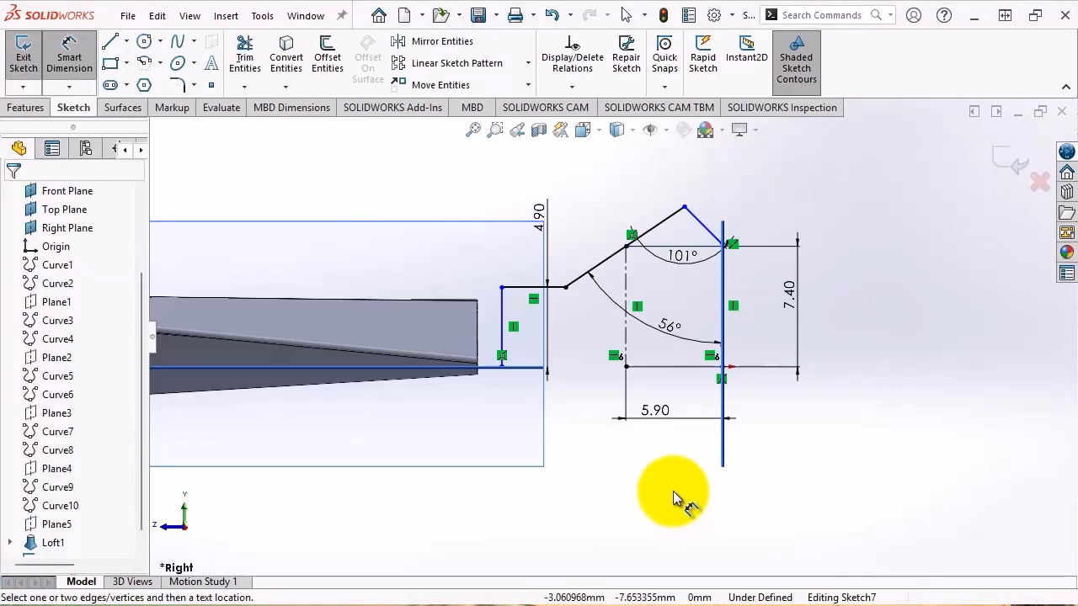
Move the profile's peak down along the long slope, then check the peak height and corner radius in Detail C in AutoCAD.
{"action": "mouse_move", "coordinate": [685, 205]}
{"action": "left_mouse_down"}
{"action": "mouse_move", "coordinate": [633, 205]}
{"action": "mouse_move", "coordinate": [665, 173]}
{"action": "mouse_move", "coordinate": [661, 245]}
{"action": "mouse_move", "coordinate": [682, 206]}
{"action": "mouse_move", "coordinate": [669, 235]}
{"action": "mouse_move", "coordinate": [678, 247]}
{"action": "mouse_move", "coordinate": [678, 222]}
{"action": "left_mouse_up"}
{"action": "left_click", "coordinate": [925, 200]}
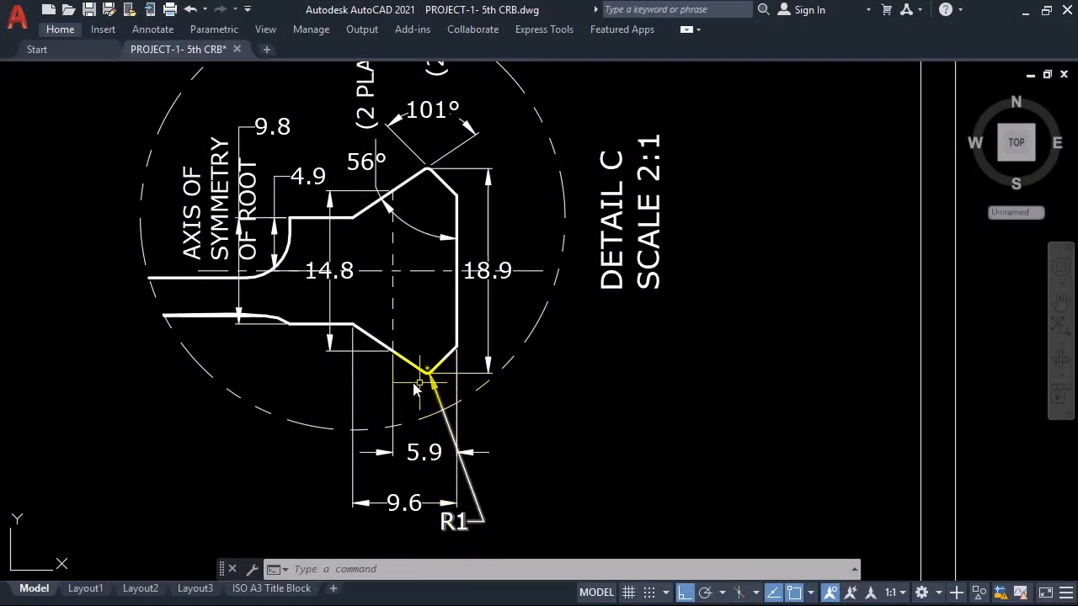
{"action": "scroll", "coordinate": [417, 392], "scroll_direction": "up", "scroll_amount": 2}
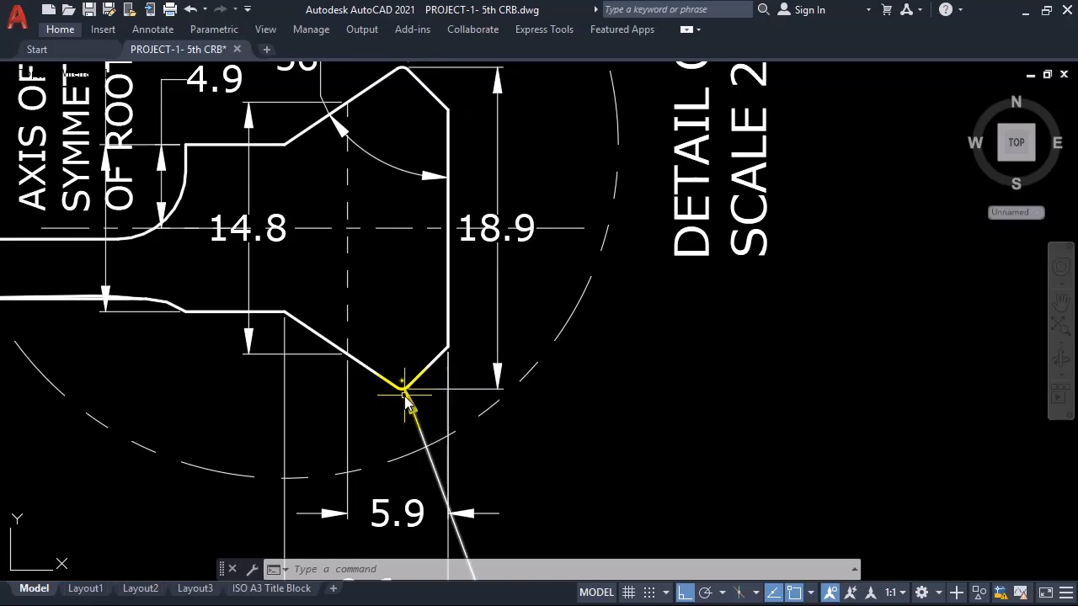
{"action": "scroll", "coordinate": [404, 396], "scroll_direction": "up", "scroll_amount": 2}
{"action": "mouse_move", "coordinate": [423, 312]}
{"action": "middle_mouse_down"}
{"action": "mouse_move", "coordinate": [425, 368]}
{"action": "mouse_move", "coordinate": [387, 484]}
{"action": "middle_mouse_up"}
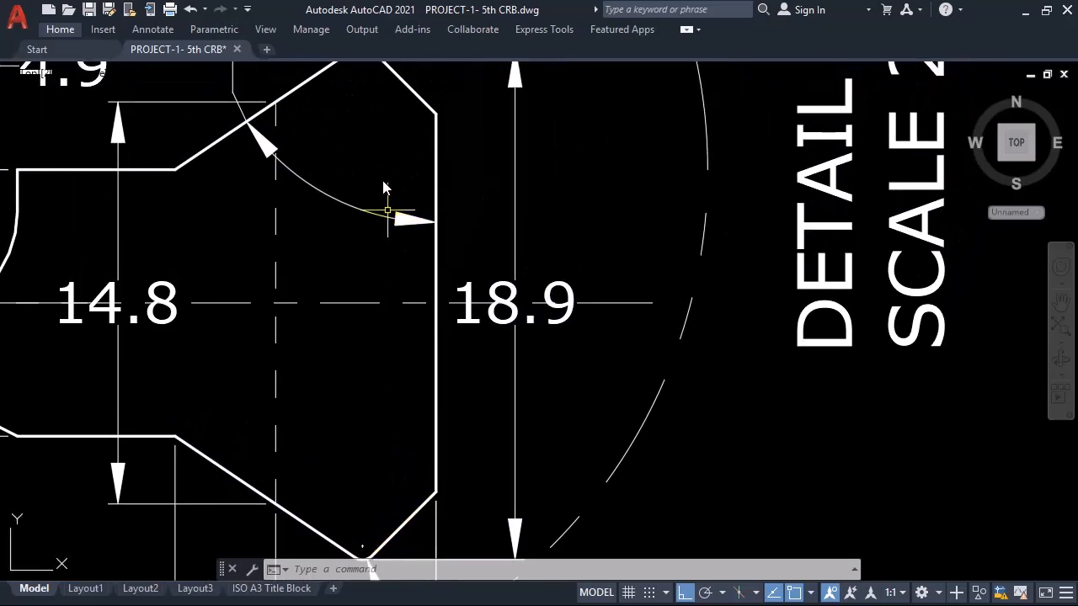
{"action": "scroll", "coordinate": [383, 164], "scroll_direction": "down", "scroll_amount": 2}
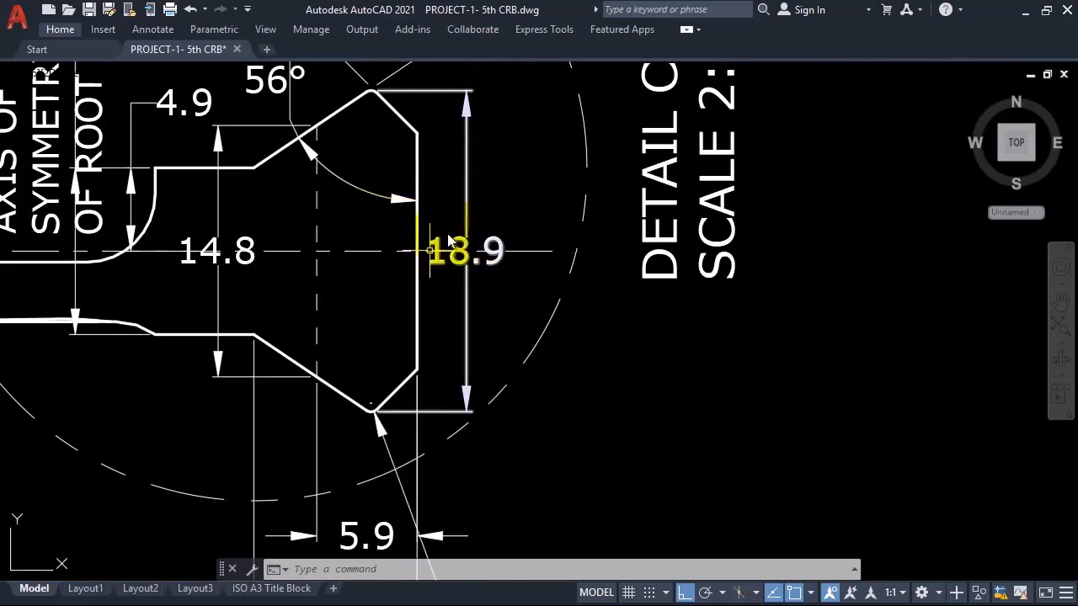
{"action": "scroll", "coordinate": [488, 269], "scroll_direction": "down", "scroll_amount": 2}
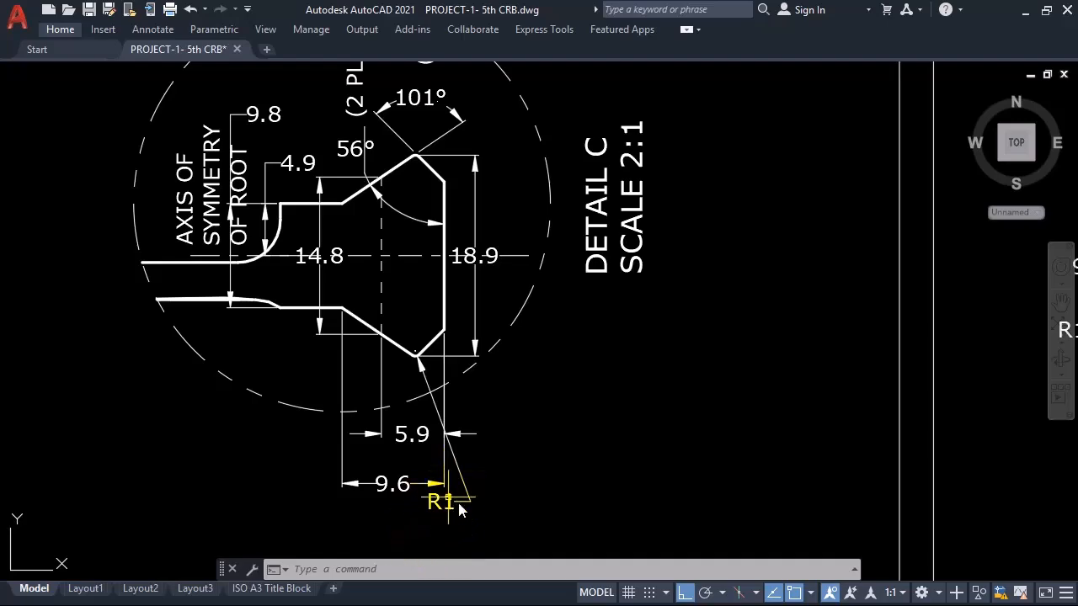
{"action": "left_click", "coordinate": [1024, 10]}
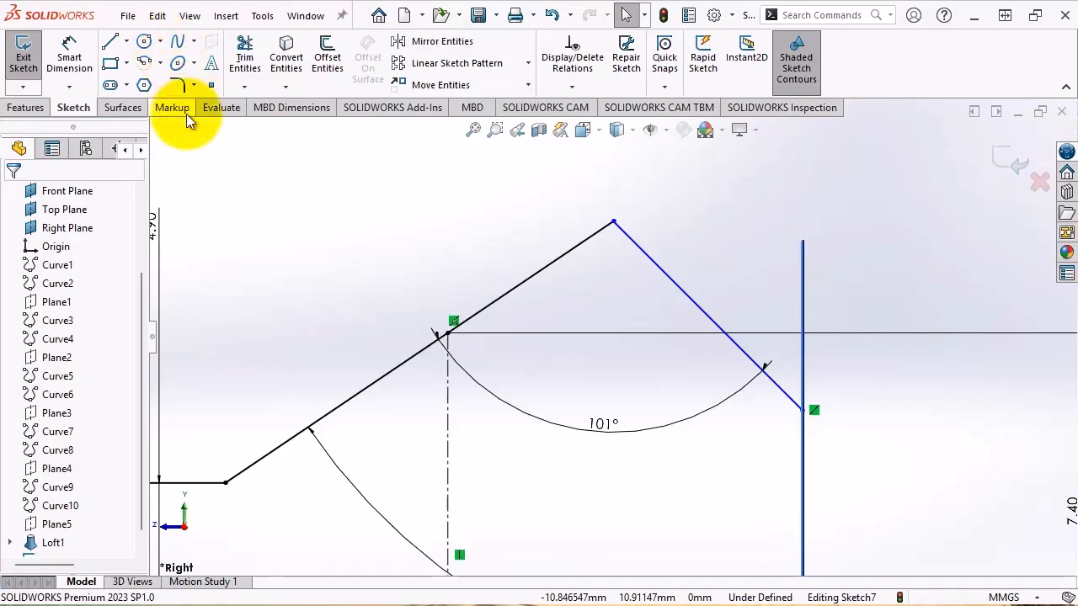
Fillet the peak corner of the root profile with a 1 mm radius.
{"action": "left_click", "coordinate": [174, 85]}
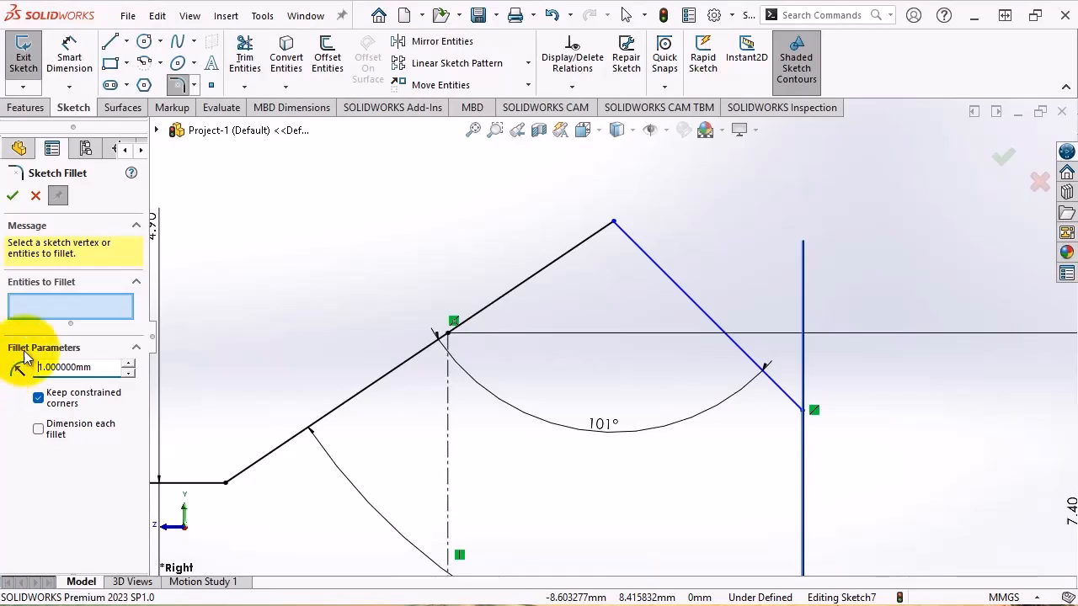
{"action": "left_click", "coordinate": [615, 226]}
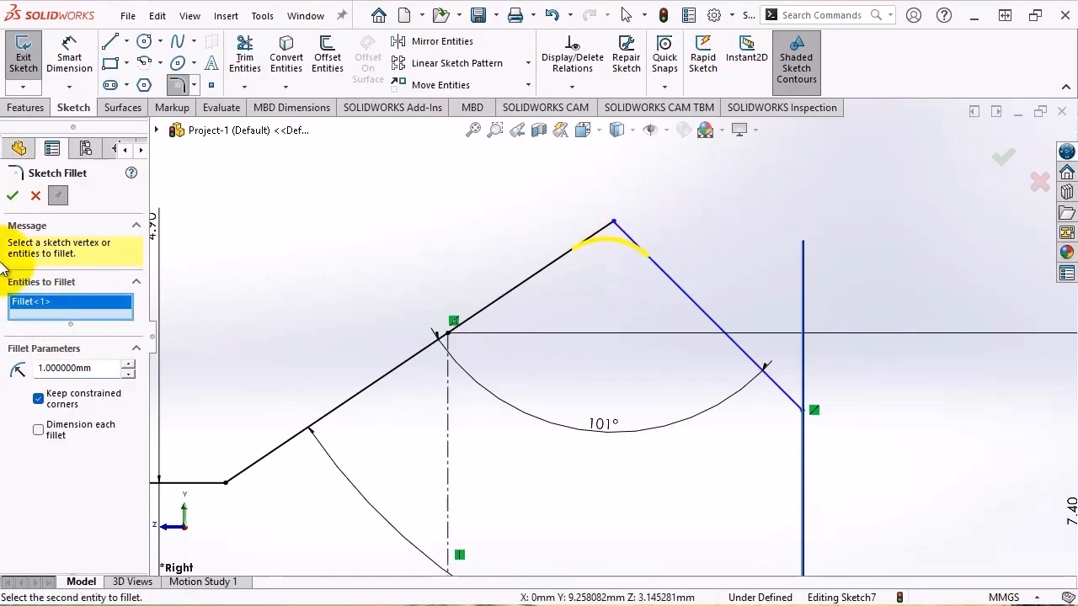
{"action": "left_click", "coordinate": [13, 195]}
Examine the rounded peak and the overall height dimension of the root in Detail C of the AutoCAD drawing.
{"action": "scroll", "coordinate": [449, 174], "scroll_direction": "up", "scroll_amount": 3}
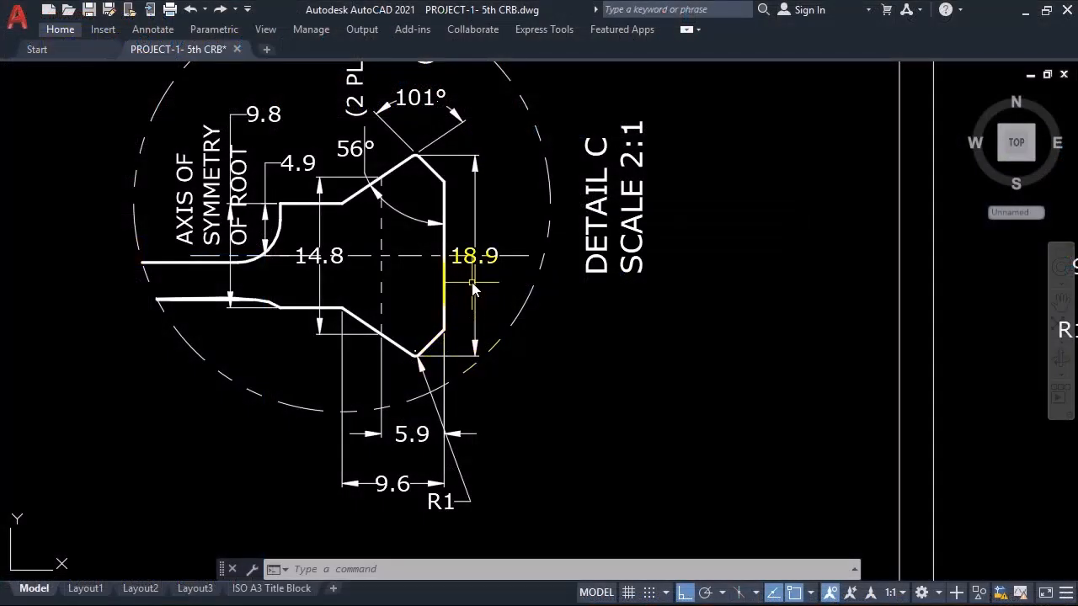
{"action": "scroll", "coordinate": [431, 172], "scroll_direction": "up", "scroll_amount": 6}
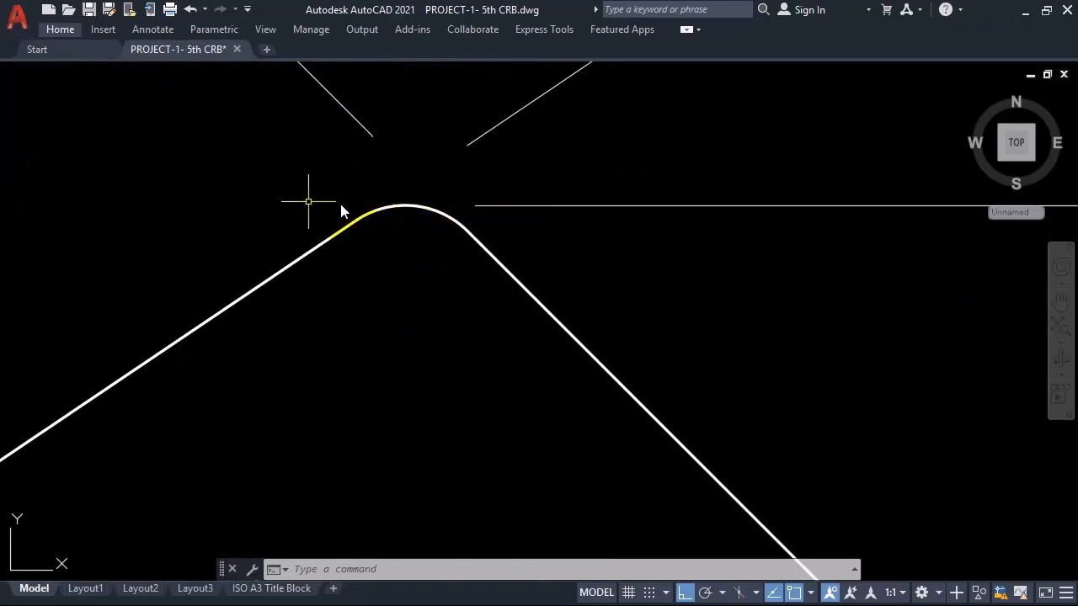
{"action": "scroll", "coordinate": [440, 154], "scroll_direction": "down", "scroll_amount": 6}
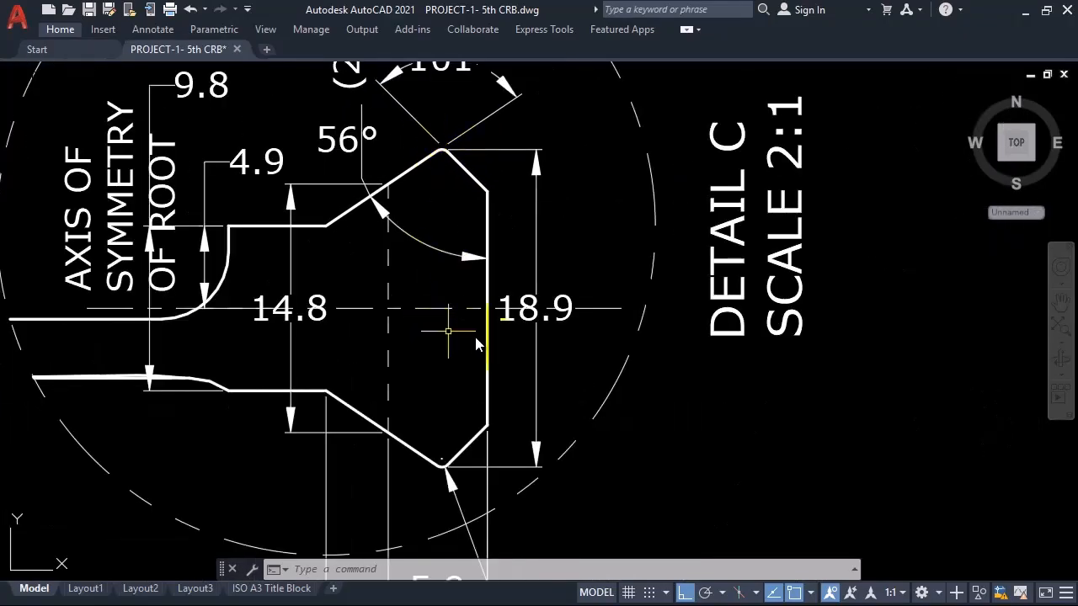
{"action": "scroll", "coordinate": [472, 302], "scroll_direction": "up", "scroll_amount": 4}
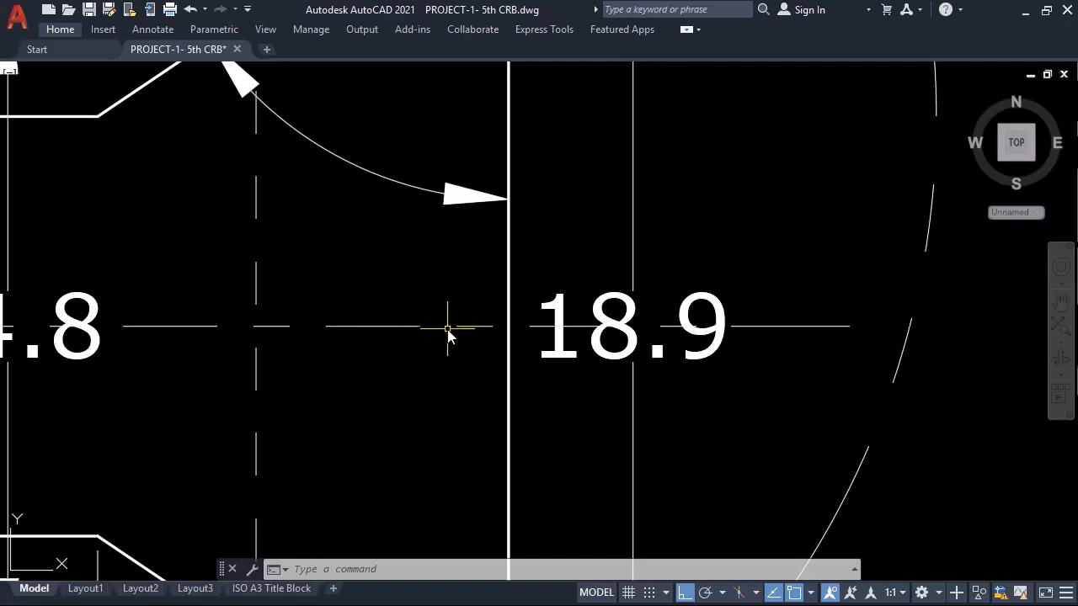
{"action": "scroll", "coordinate": [539, 391], "scroll_direction": "up", "scroll_amount": 3}
{"action": "scroll", "coordinate": [606, 361], "scroll_direction": "down", "scroll_amount": 6}
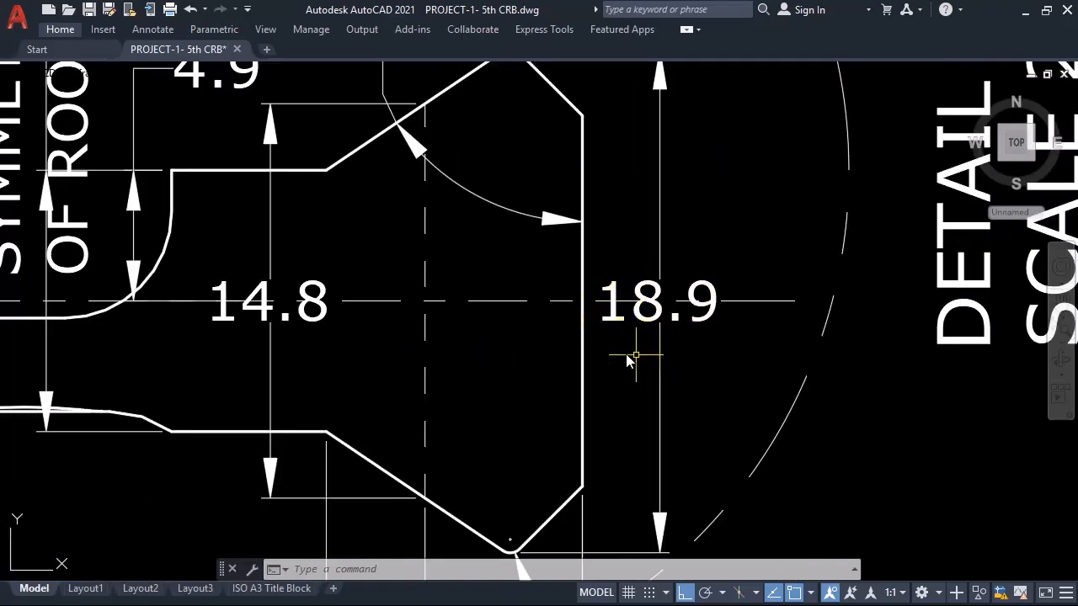
{"action": "scroll", "coordinate": [664, 347], "scroll_direction": "down", "scroll_amount": 2}
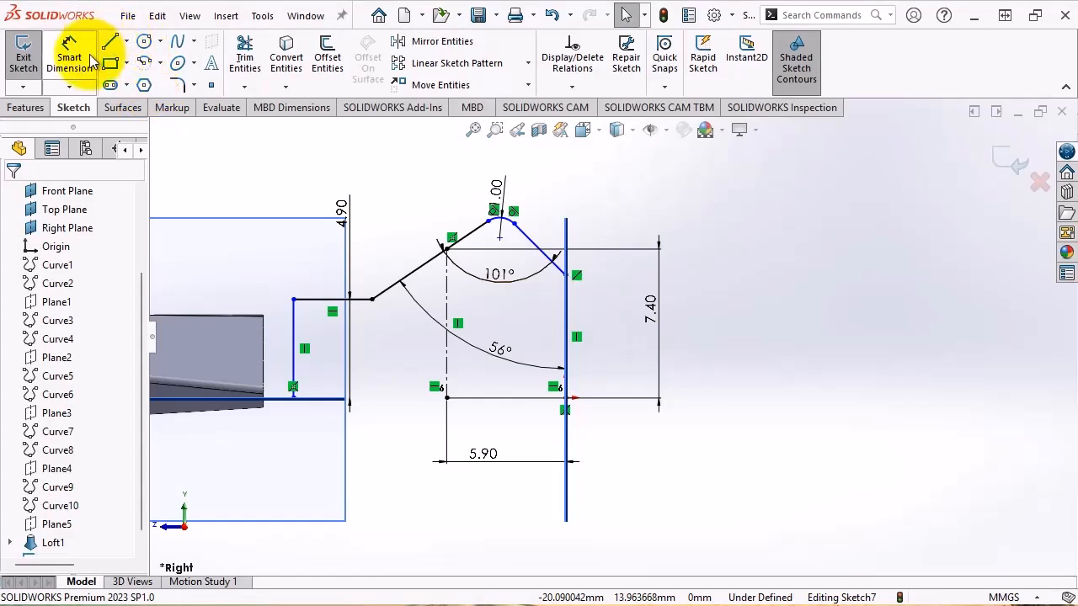
{"action": "left_click", "coordinate": [71, 59]}
{"action": "scroll", "coordinate": [525, 313], "scroll_direction": "down", "scroll_amount": 1}
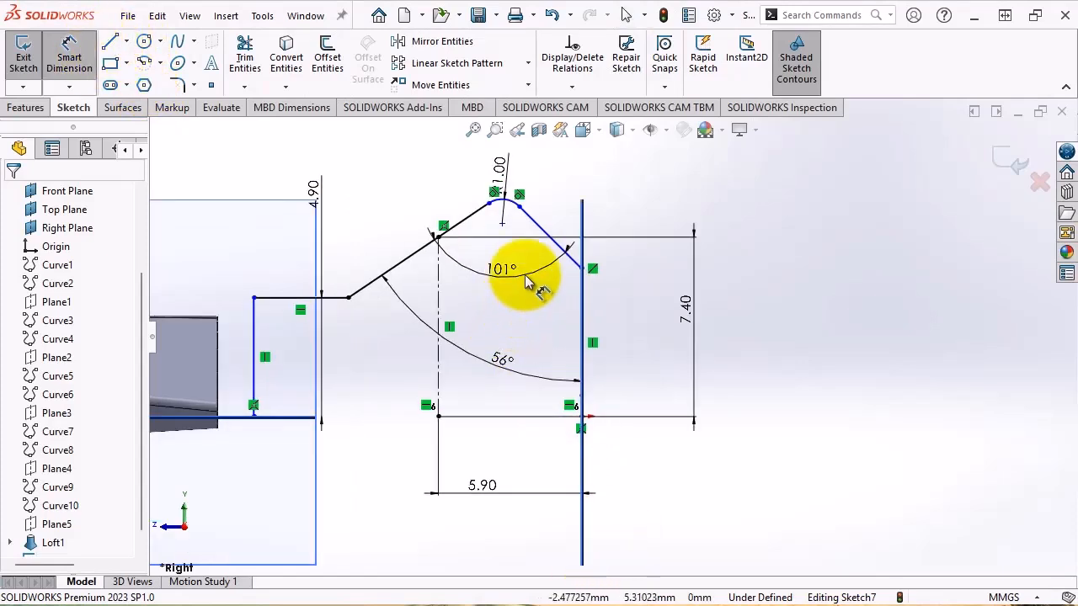
{"action": "scroll", "coordinate": [515, 213], "scroll_direction": "down", "scroll_amount": 2}
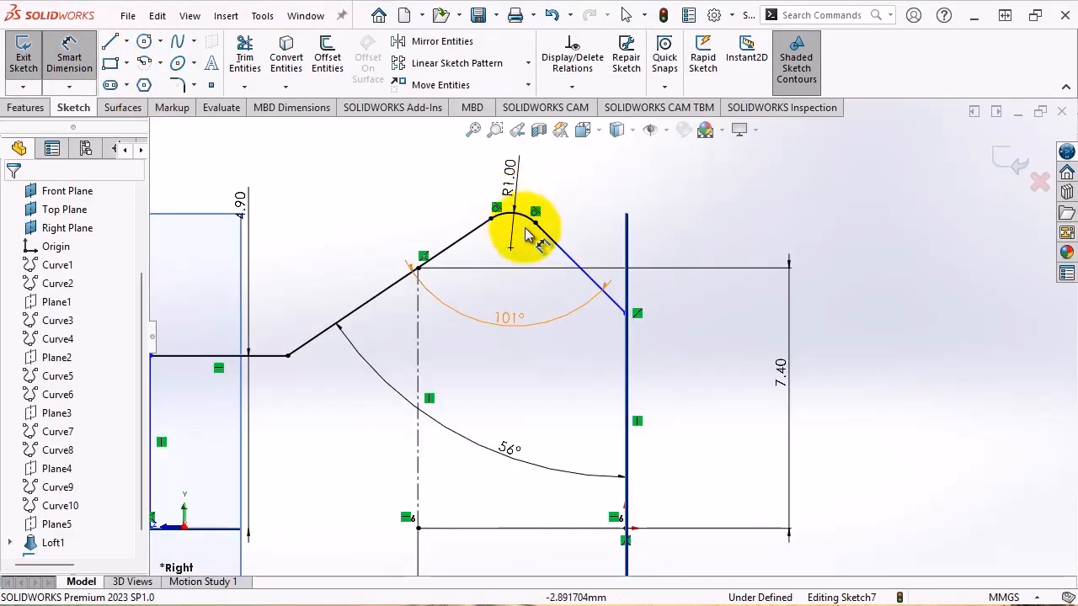
{"action": "left_click", "coordinate": [534, 216]}
{"action": "scroll", "coordinate": [665, 353], "scroll_direction": "up", "scroll_amount": 2}
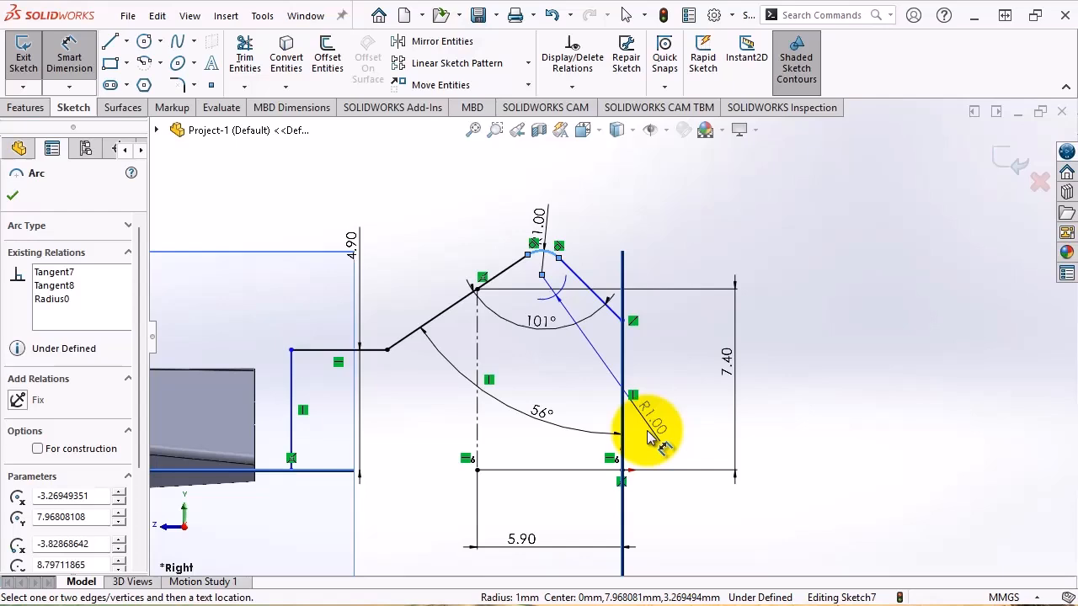
{"action": "left_click", "coordinate": [621, 472]}
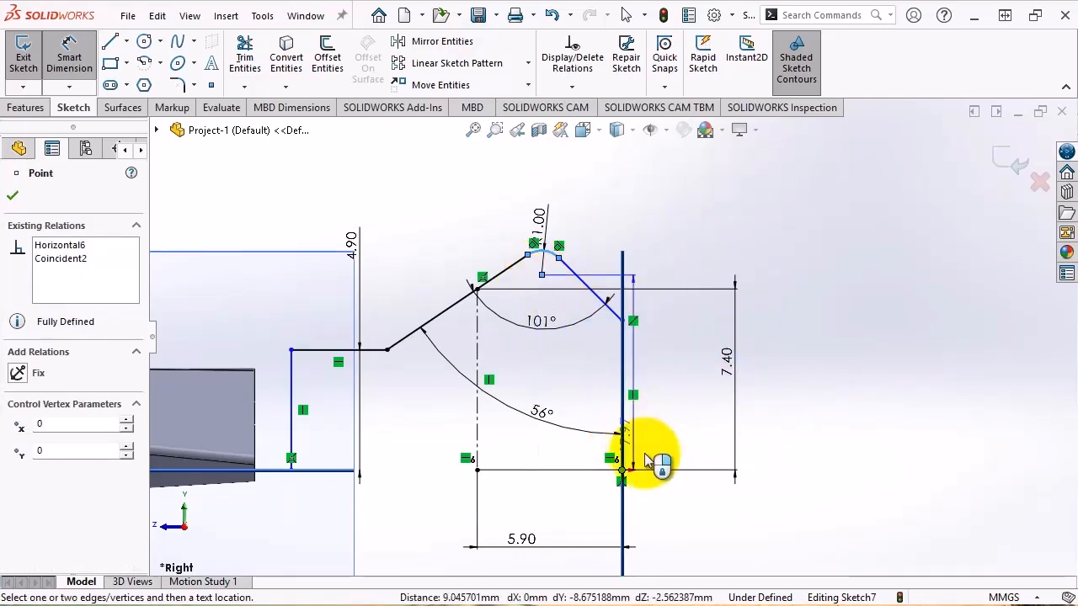
{"action": "key", "text": "Escape"}
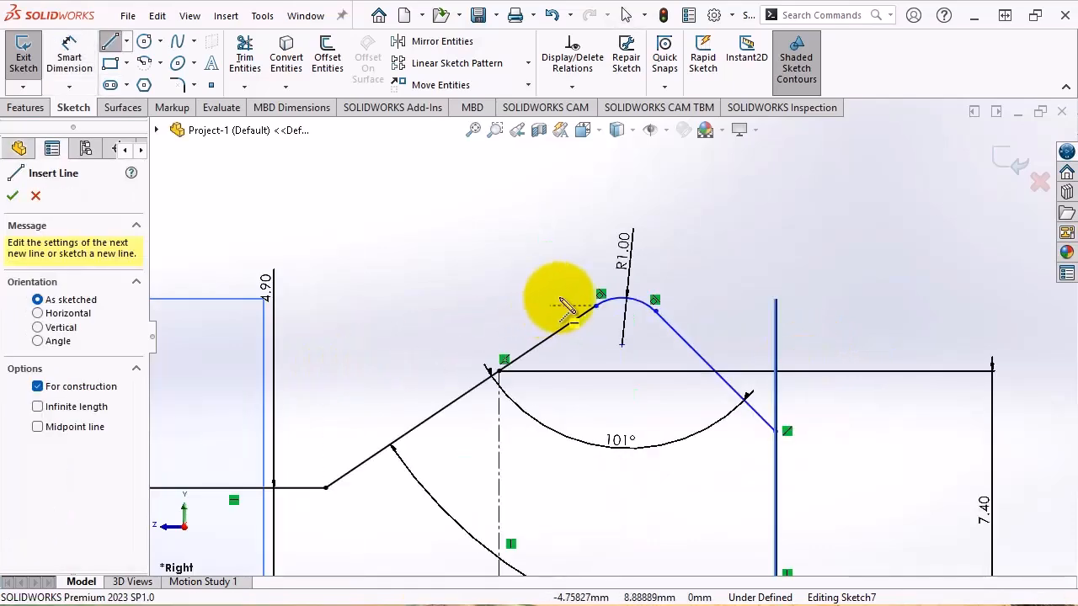
Sketch a horizontal construction line about 3.49 mm long just above the peak's fillet arc.
{"action": "scroll", "coordinate": [569, 299], "scroll_direction": "down", "scroll_amount": 3}
{"action": "left_click", "coordinate": [529, 293]}
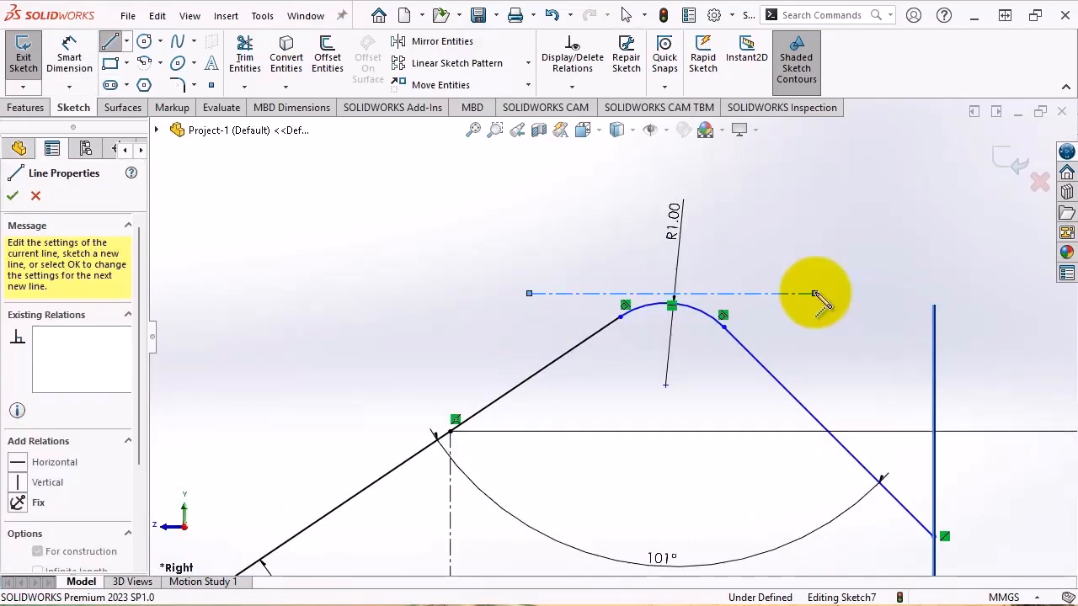
{"action": "left_click", "coordinate": [815, 293]}
{"action": "key", "text": "Escape"}
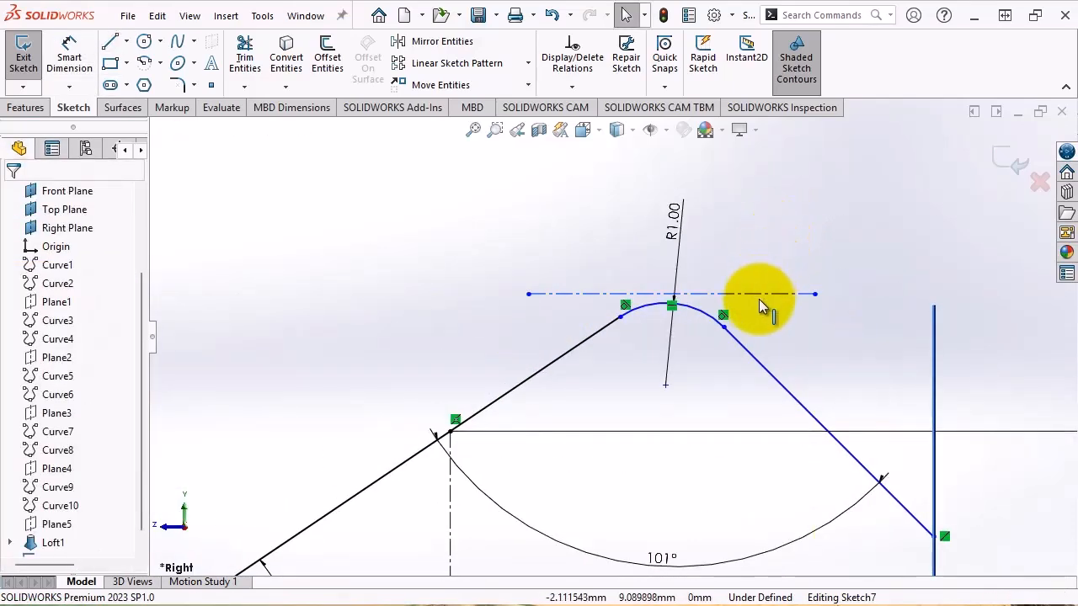
Add a Tangent relation between the horizontal construction line and the peak's fillet arc.
{"action": "left_click", "coordinate": [753, 294]}
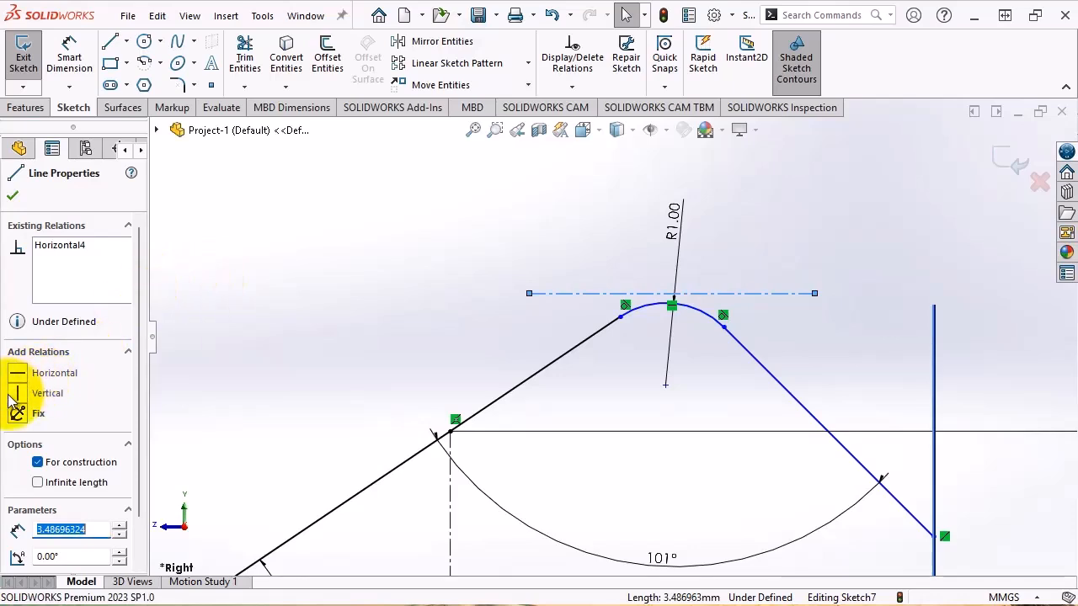
{"action": "left_click", "coordinate": [14, 197]}
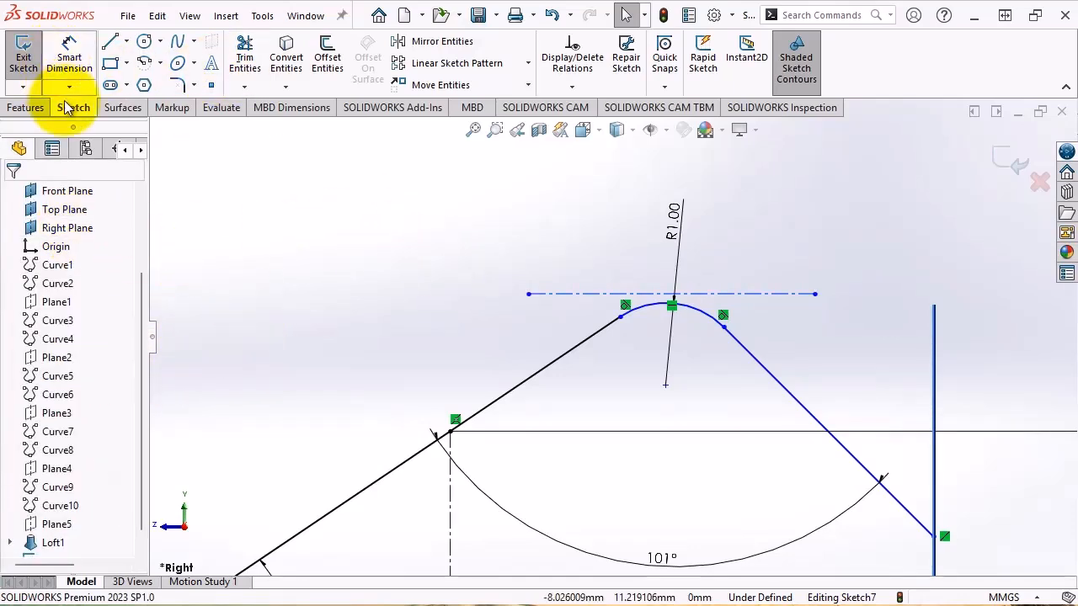
{"action": "left_click", "coordinate": [749, 295]}
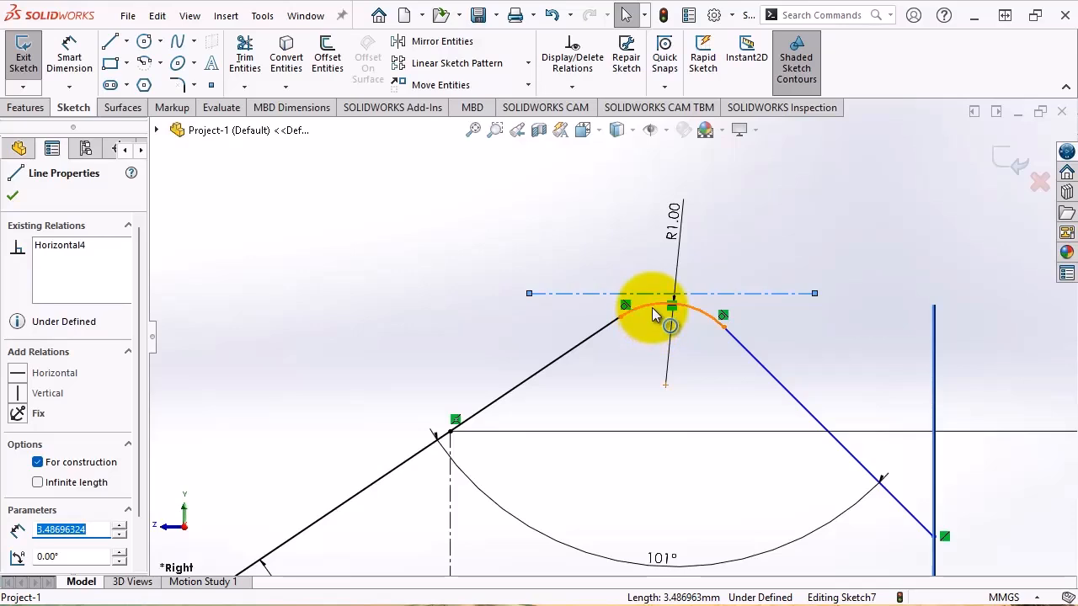
{"action": "left_click", "coordinate": [650, 307], "text": "ctrl"}
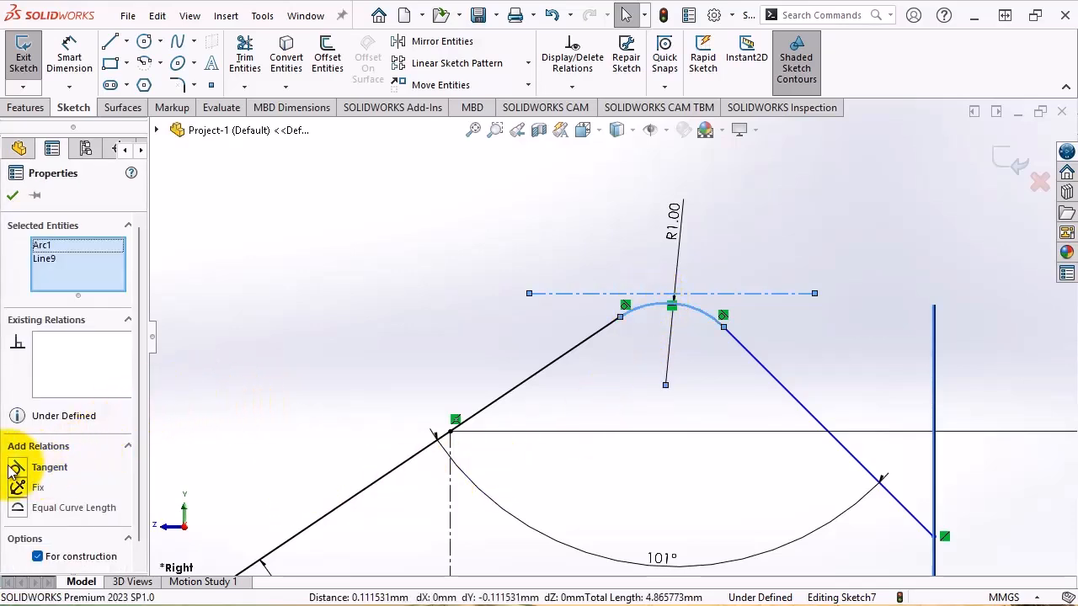
{"action": "left_click", "coordinate": [21, 468]}
{"action": "left_click", "coordinate": [18, 149]}
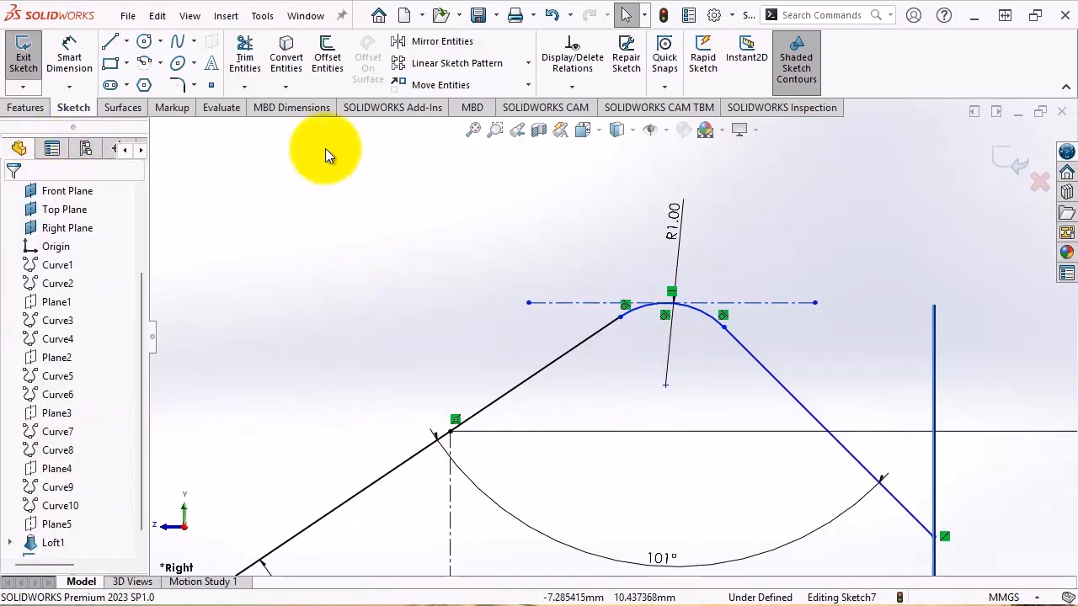
Dimension the height from the origin to the tangent construction line as 18.9/2, giving 9.45 mm, with the dimension placed outside the 7.4 mm one.
{"action": "left_click", "coordinate": [71, 52]}
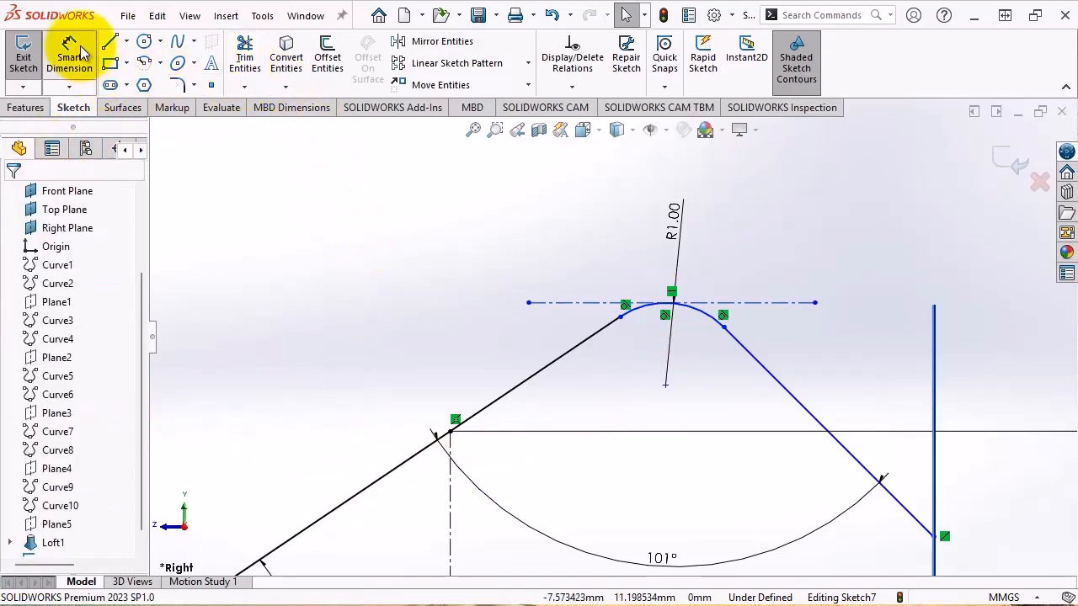
{"action": "left_click", "coordinate": [752, 302]}
{"action": "scroll", "coordinate": [507, 216], "scroll_direction": "up", "scroll_amount": 2}
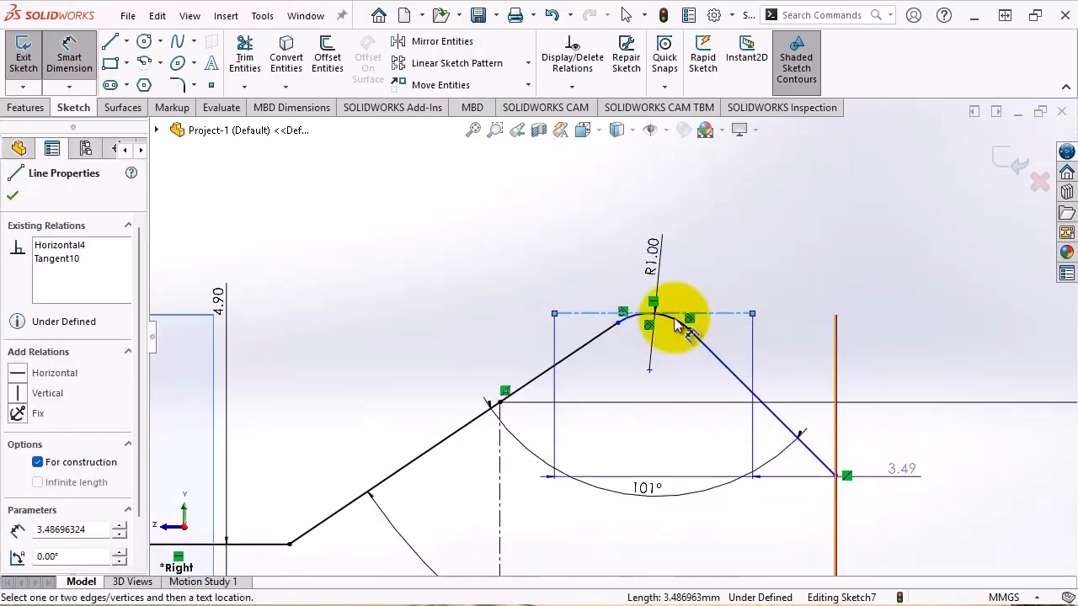
{"action": "scroll", "coordinate": [563, 195], "scroll_direction": "up", "scroll_amount": 2}
{"action": "scroll", "coordinate": [564, 217], "scroll_direction": "up", "scroll_amount": 1}
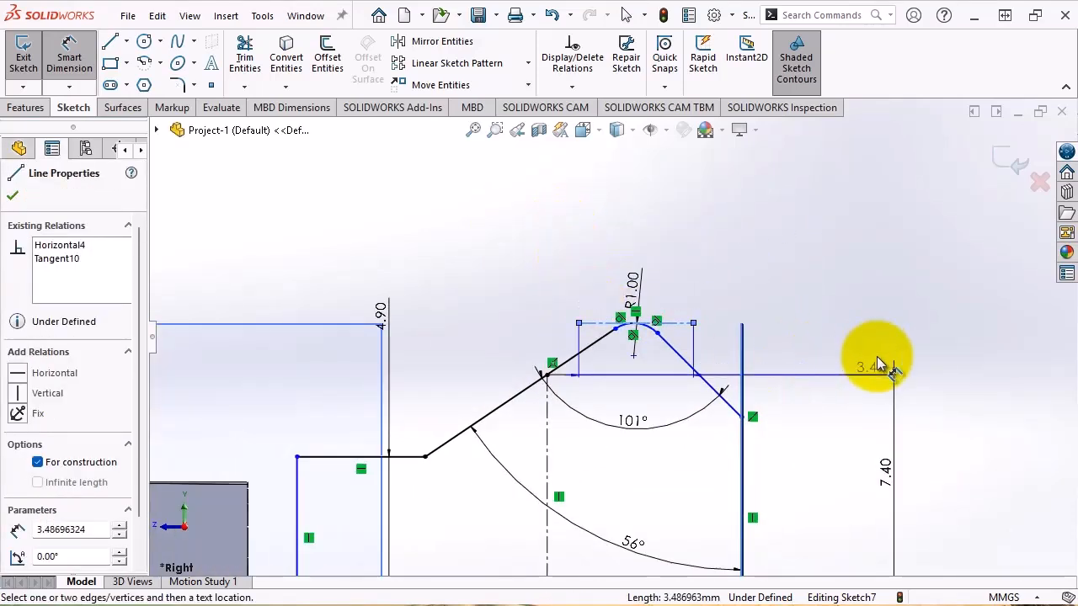
{"action": "scroll", "coordinate": [610, 332], "scroll_direction": "up", "scroll_amount": 1}
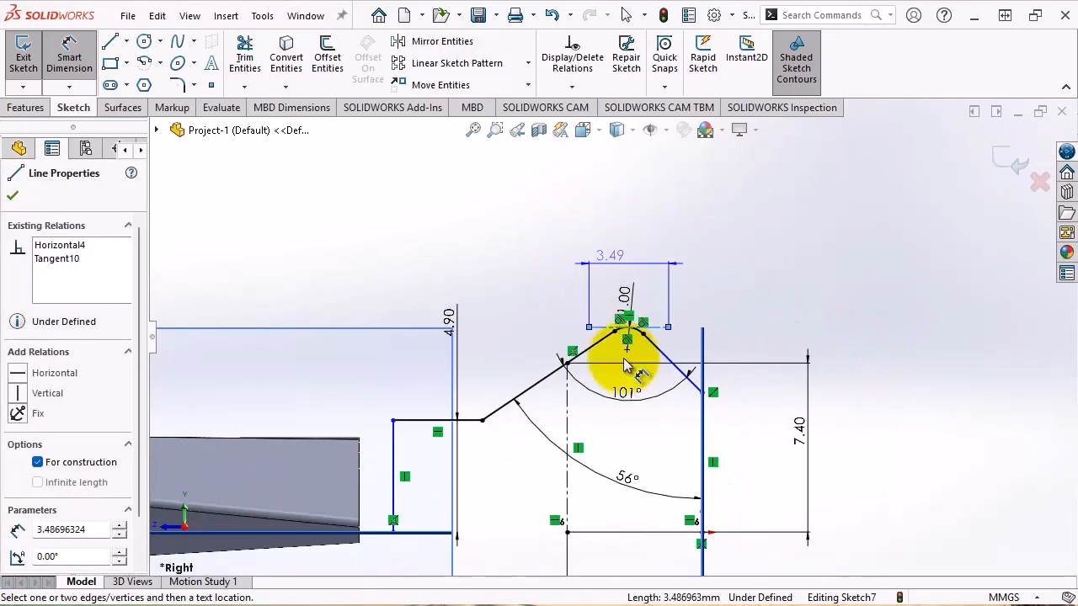
{"action": "left_click", "coordinate": [698, 533]}
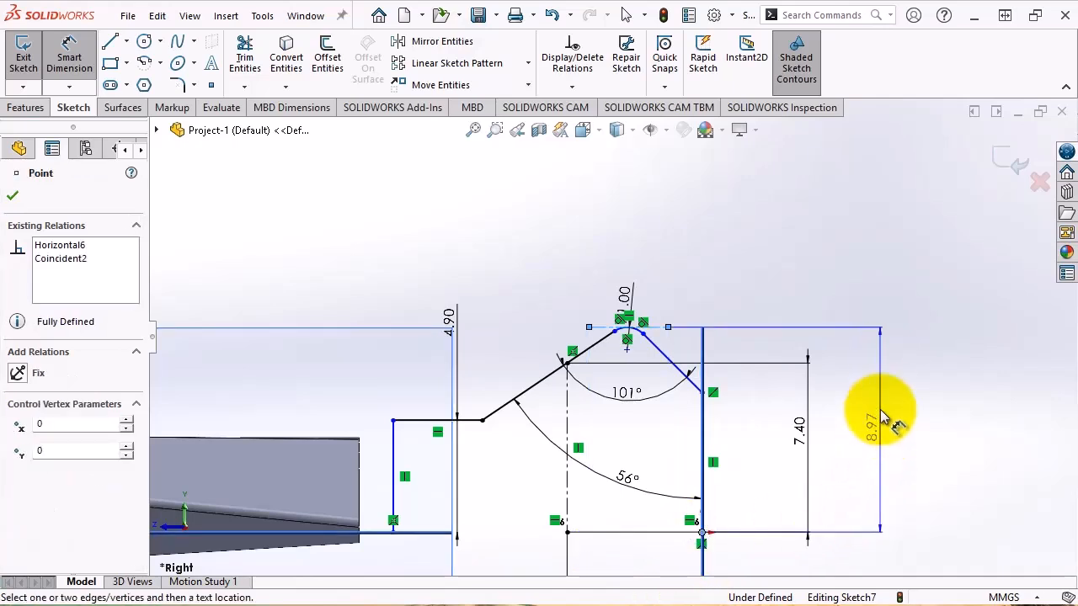
{"action": "left_click", "coordinate": [880, 397]}
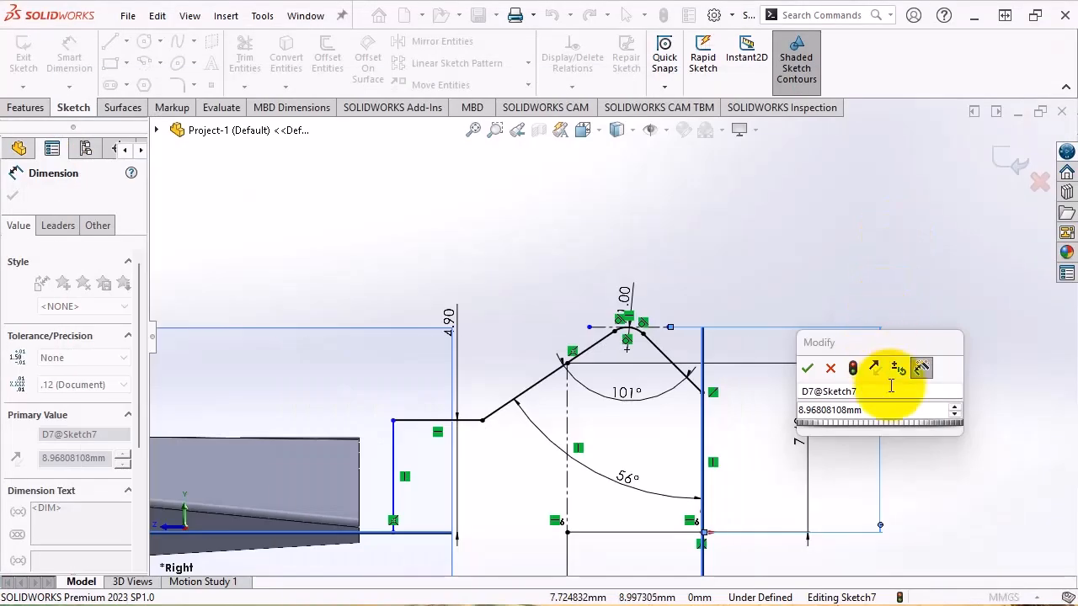
{"action": "double_click", "coordinate": [881, 407]}
{"action": "type", "text": "1"}
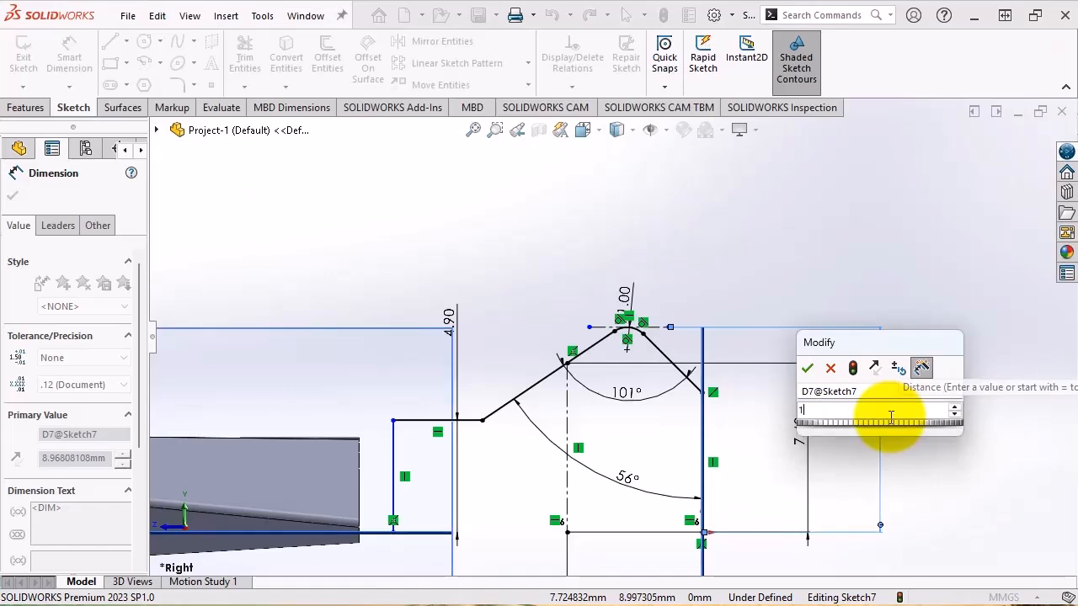
{"action": "type", "text": "8.9/2"}
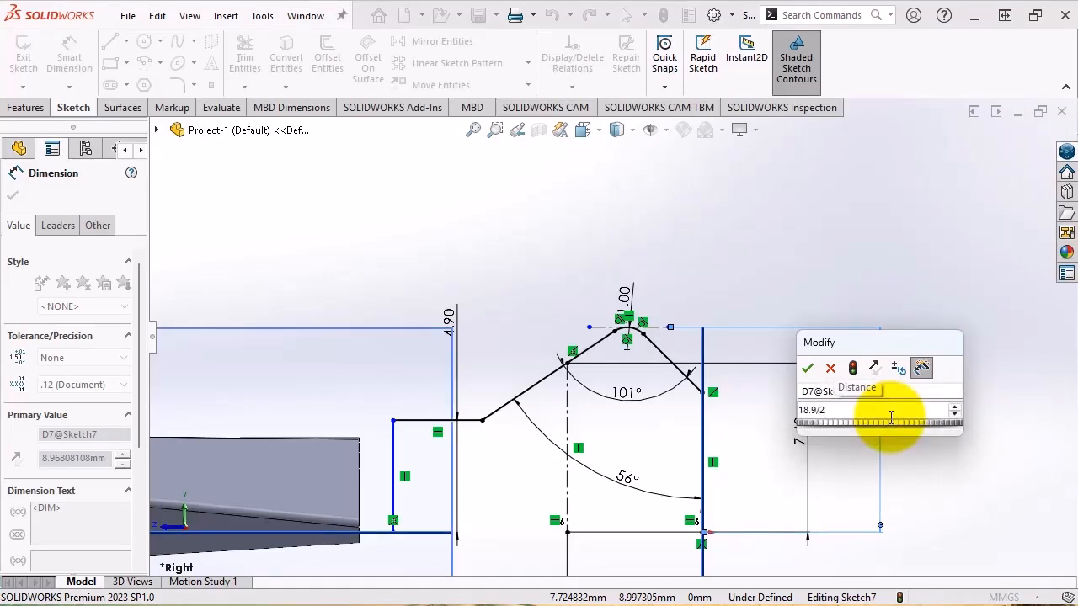
{"action": "key", "text": "Return"}
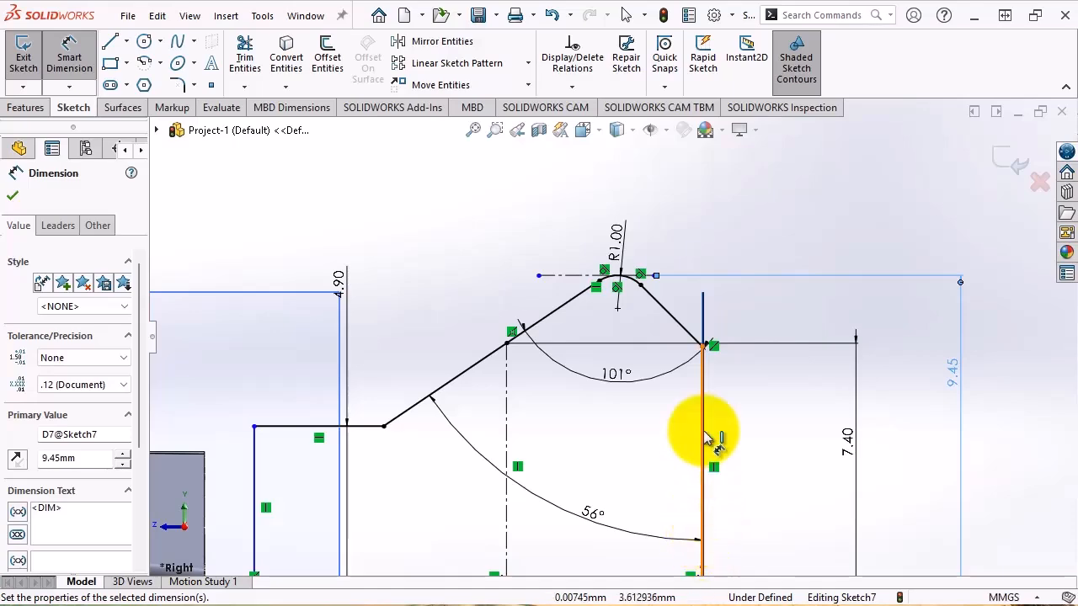
{"action": "scroll", "coordinate": [602, 191], "scroll_direction": "up", "scroll_amount": 2}
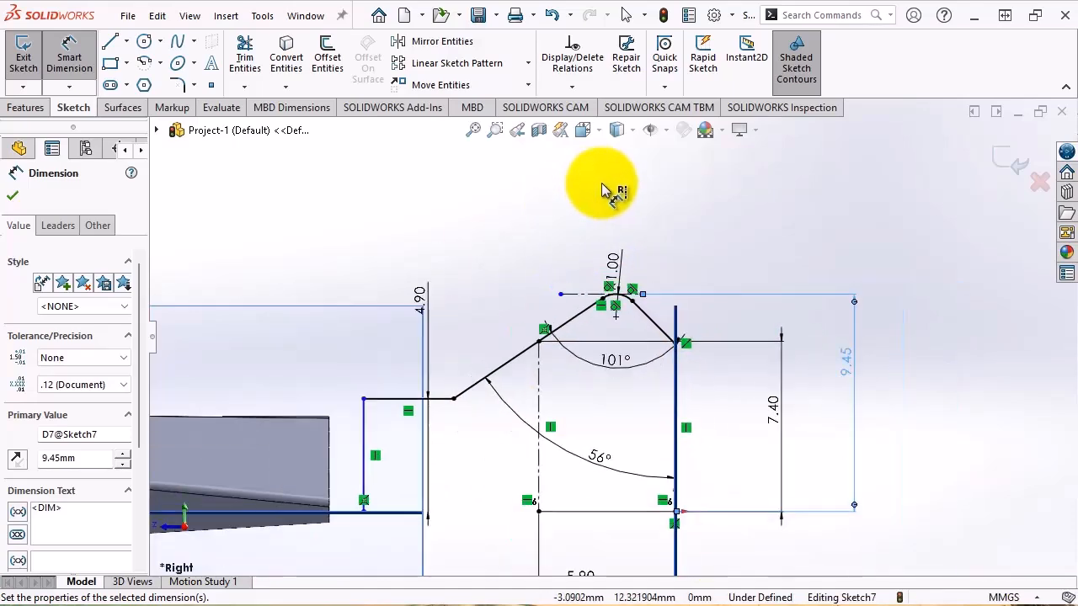
{"action": "scroll", "coordinate": [421, 488], "scroll_direction": "down", "scroll_amount": 3}
{"action": "key", "text": "Escape"}
Dimension the horizontal distance between the neck's short vertical end line and the vertical base line, placing the dimension above the profile.
{"action": "mouse_move", "coordinate": [414, 342]}
{"action": "left_mouse_down"}
{"action": "mouse_move", "coordinate": [437, 339]}
{"action": "mouse_move", "coordinate": [381, 337]}
{"action": "mouse_move", "coordinate": [474, 345]}
{"action": "mouse_move", "coordinate": [425, 345]}
{"action": "left_mouse_up"}
{"action": "left_click", "coordinate": [69, 52]}
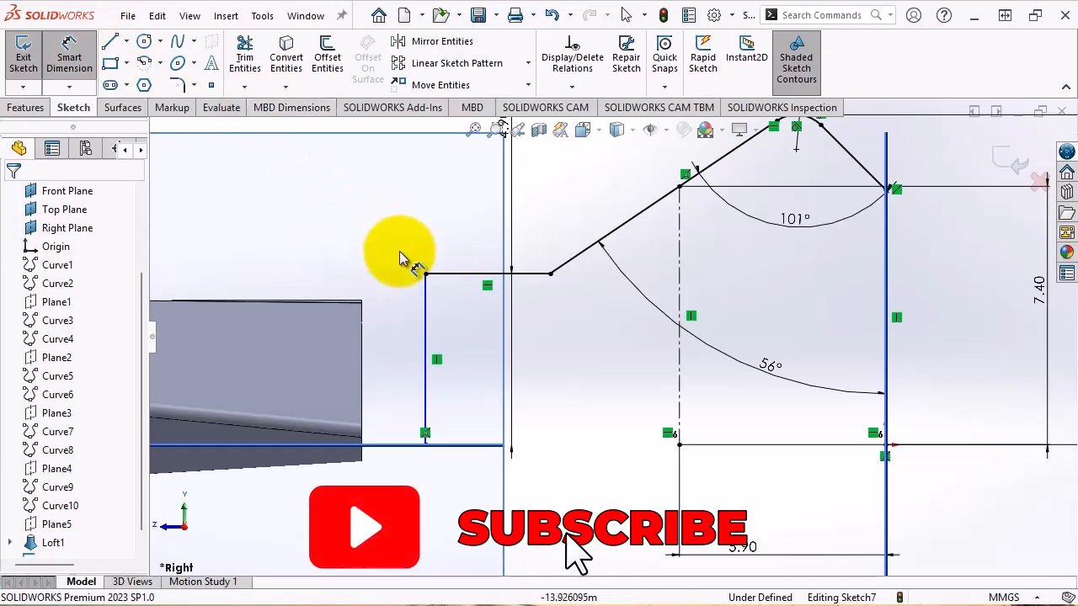
{"action": "left_click", "coordinate": [425, 332]}
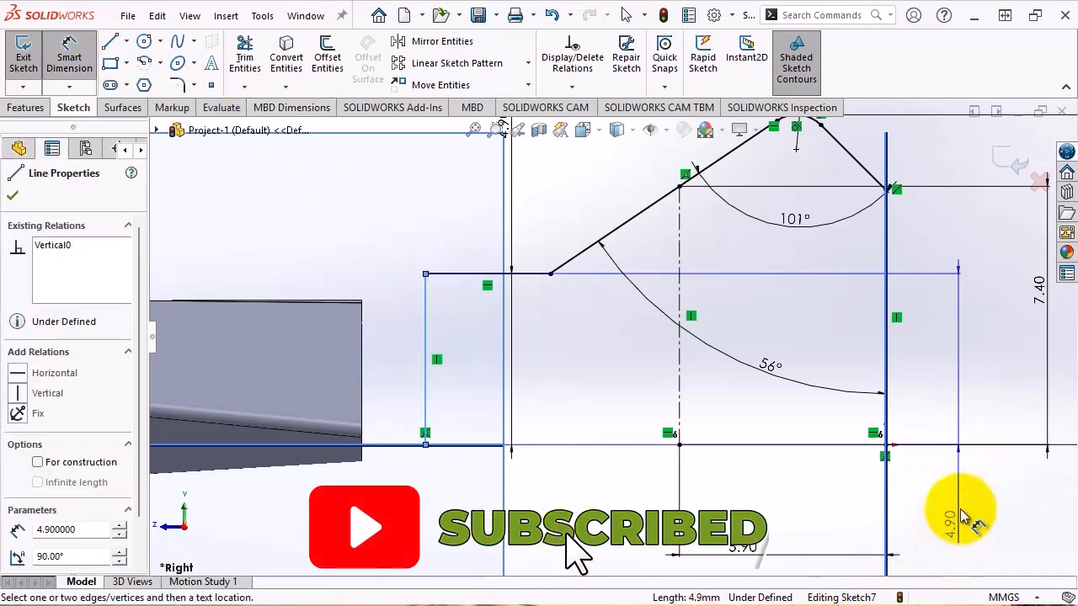
{"action": "left_click", "coordinate": [884, 332]}
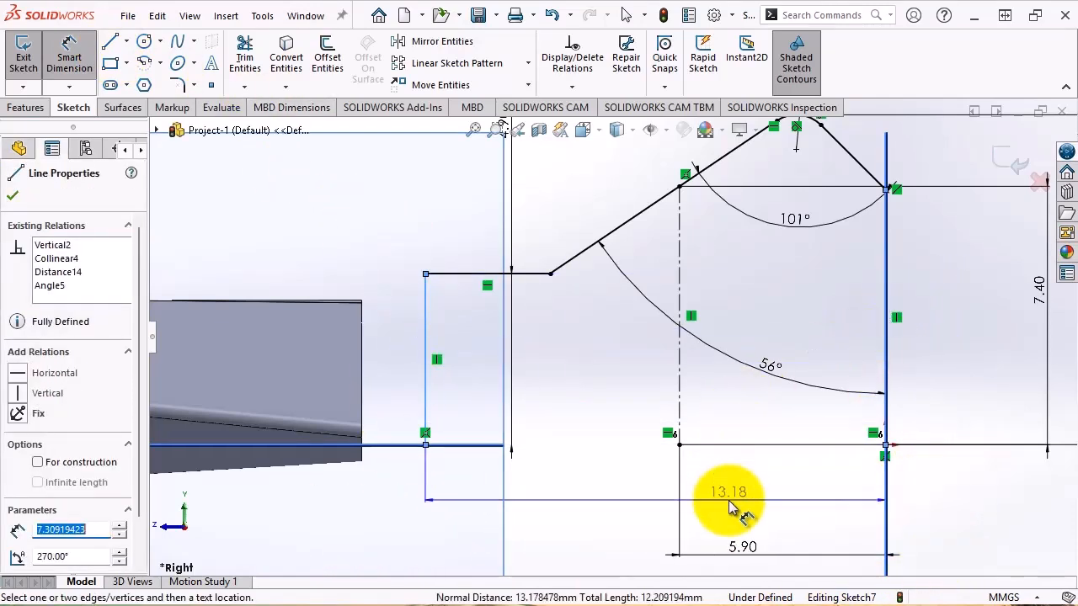
{"action": "scroll", "coordinate": [724, 394], "scroll_direction": "up", "scroll_amount": 3}
{"action": "left_click", "coordinate": [633, 162]}
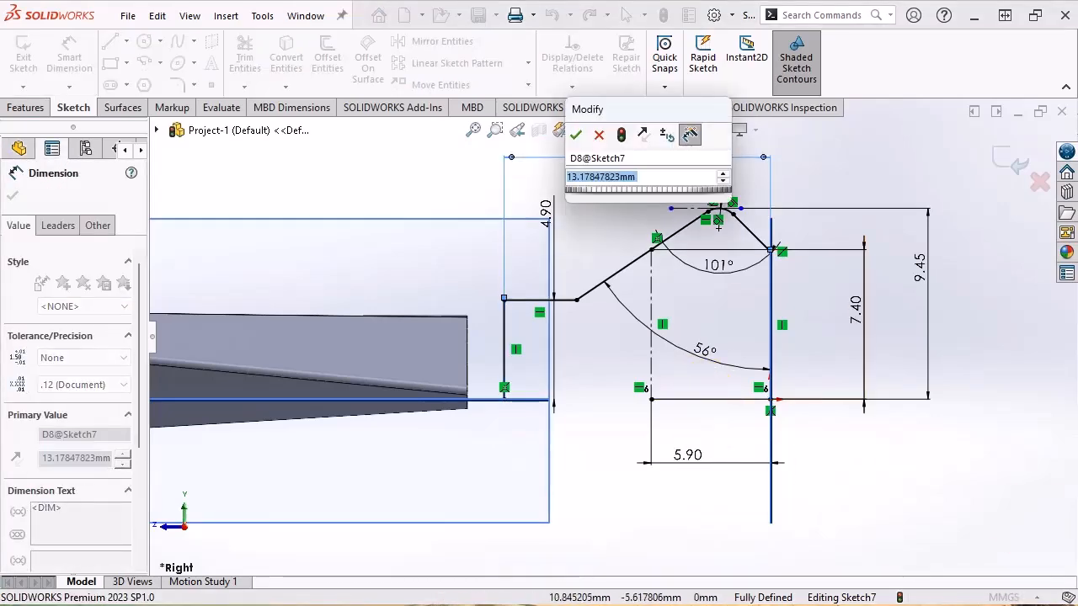
Switch to the AutoCAD drawing and examine Detail C and the front view for the root's overall height.
{"action": "key", "text": "alt+Tab"}
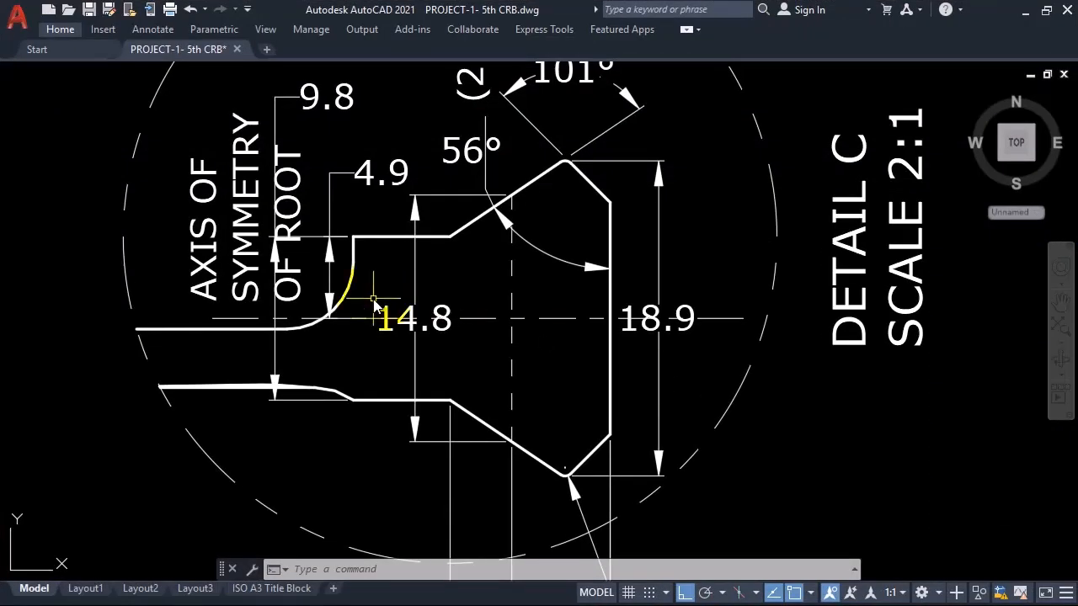
{"action": "scroll", "coordinate": [374, 305], "scroll_direction": "down", "scroll_amount": 4}
{"action": "scroll", "coordinate": [364, 290], "scroll_direction": "up", "scroll_amount": 2}
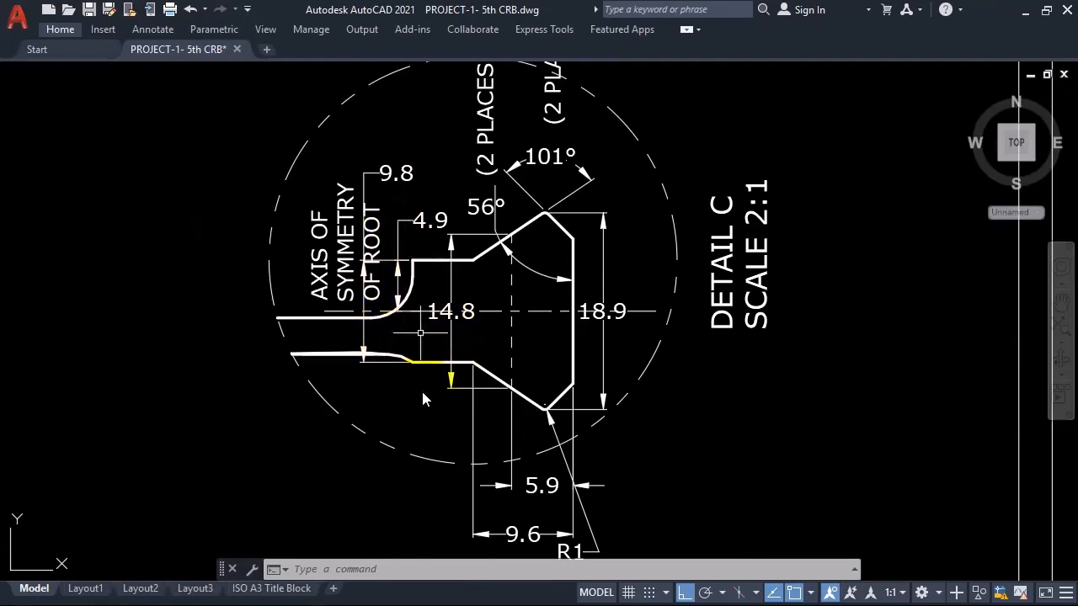
{"action": "scroll", "coordinate": [419, 313], "scroll_direction": "down", "scroll_amount": 5}
{"action": "scroll", "coordinate": [512, 413], "scroll_direction": "up", "scroll_amount": 3}
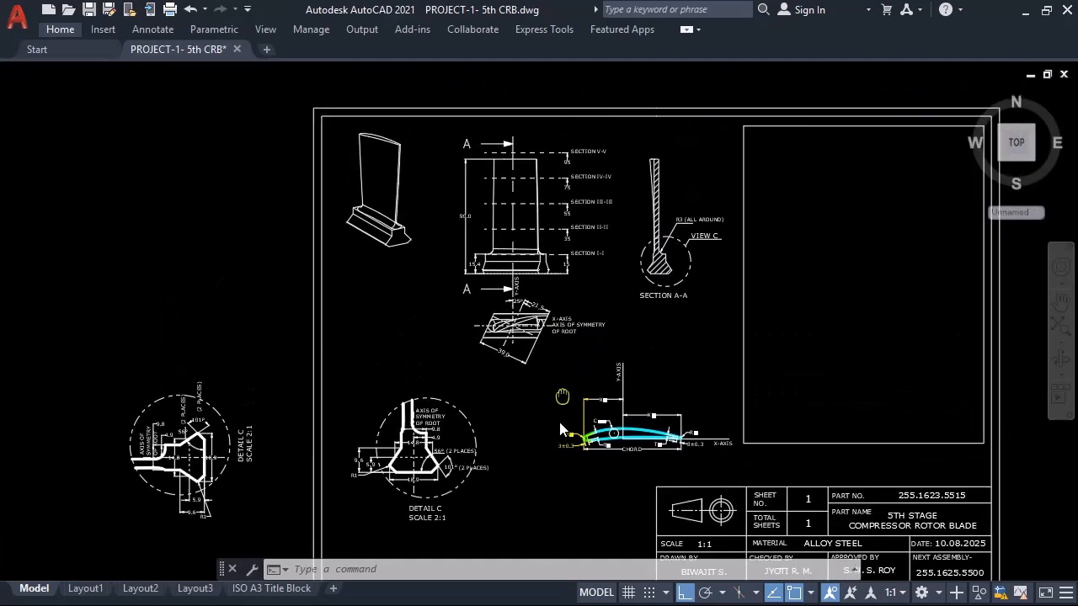
{"action": "scroll", "coordinate": [476, 404], "scroll_direction": "up", "scroll_amount": 6}
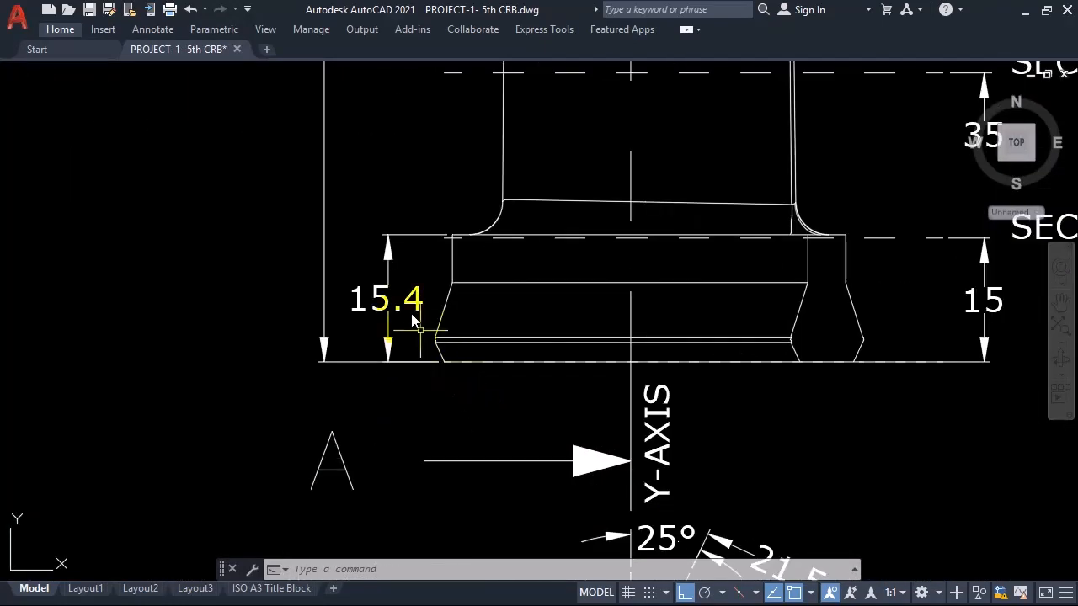
{"action": "scroll", "coordinate": [413, 320], "scroll_direction": "up", "scroll_amount": 4}
{"action": "middle_click_drag", "start_coordinate": [427, 332], "coordinate": [390, 416]}
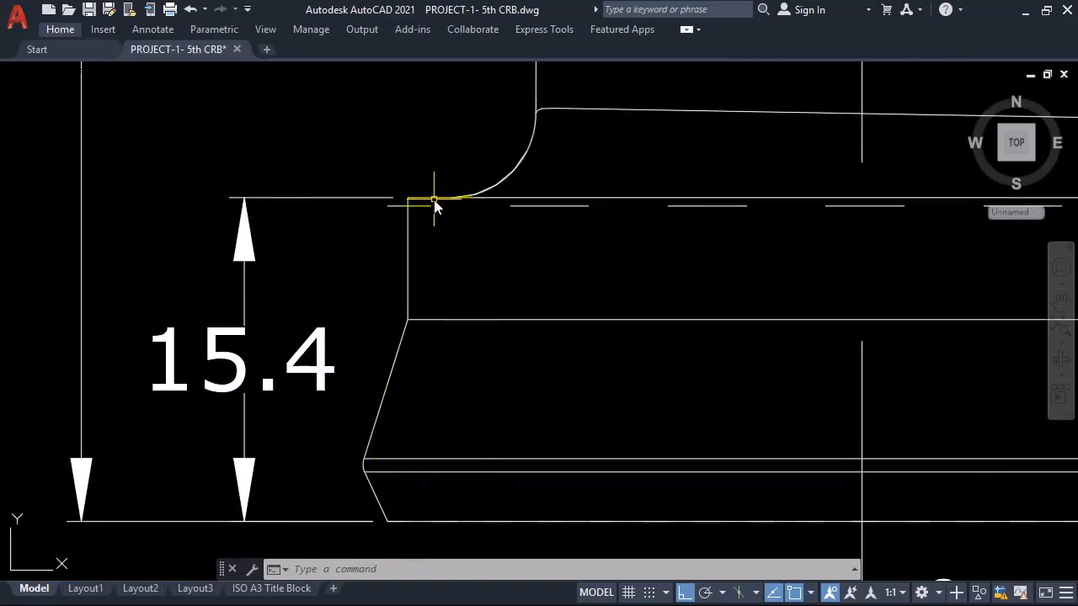
{"action": "scroll", "coordinate": [428, 192], "scroll_direction": "down", "scroll_amount": 3}
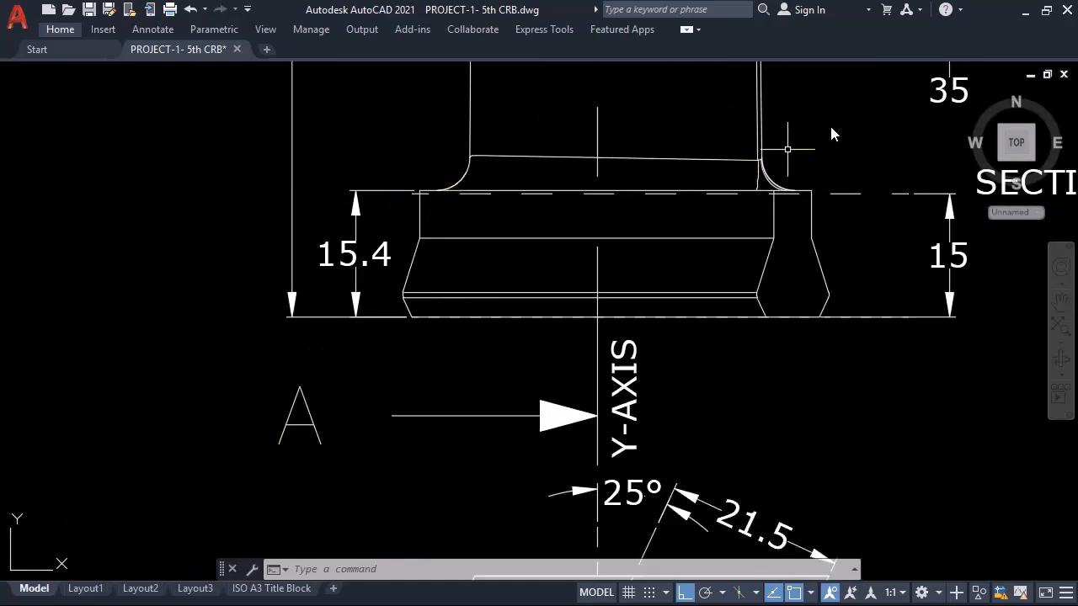
{"action": "left_click", "coordinate": [1023, 11]}
Set the distance between the neck's end line and the vertical base line to 15.4 mm.
{"action": "double_click", "coordinate": [648, 178]}
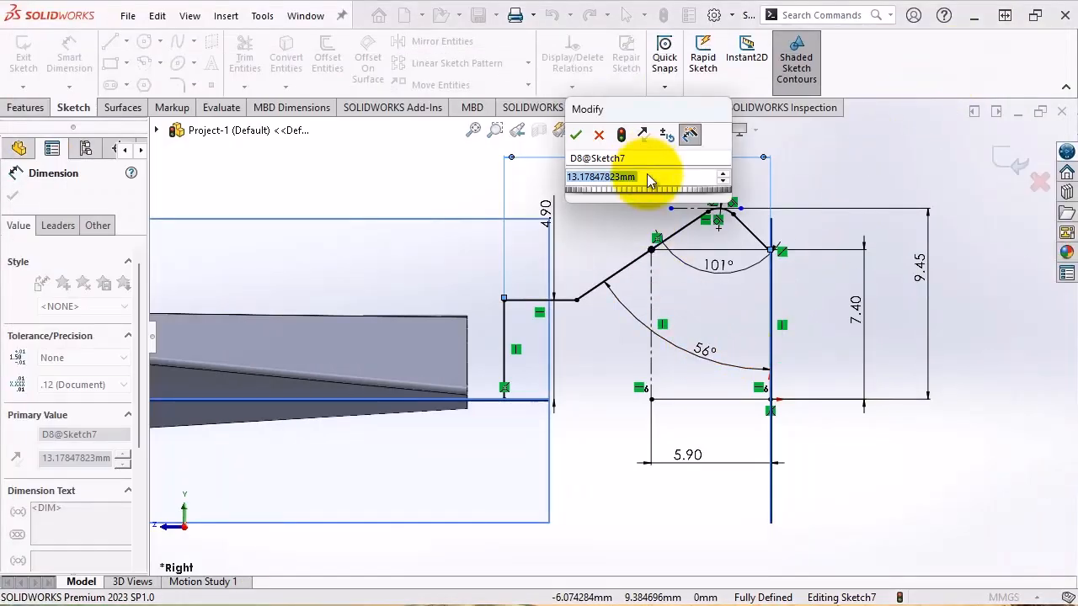
{"action": "type", "text": "15.4"}
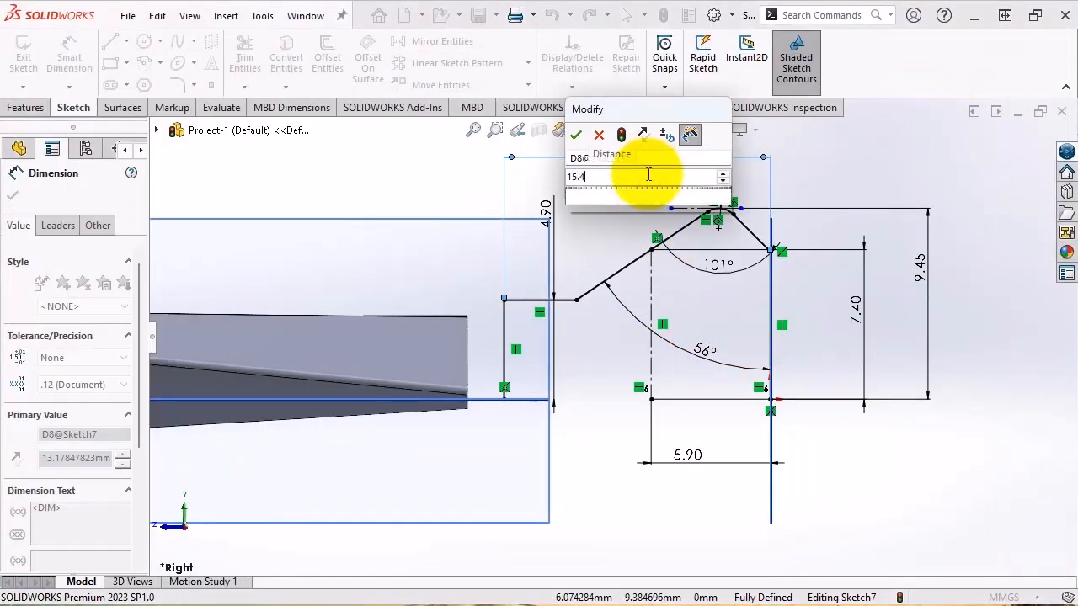
{"action": "key", "text": "Return"}
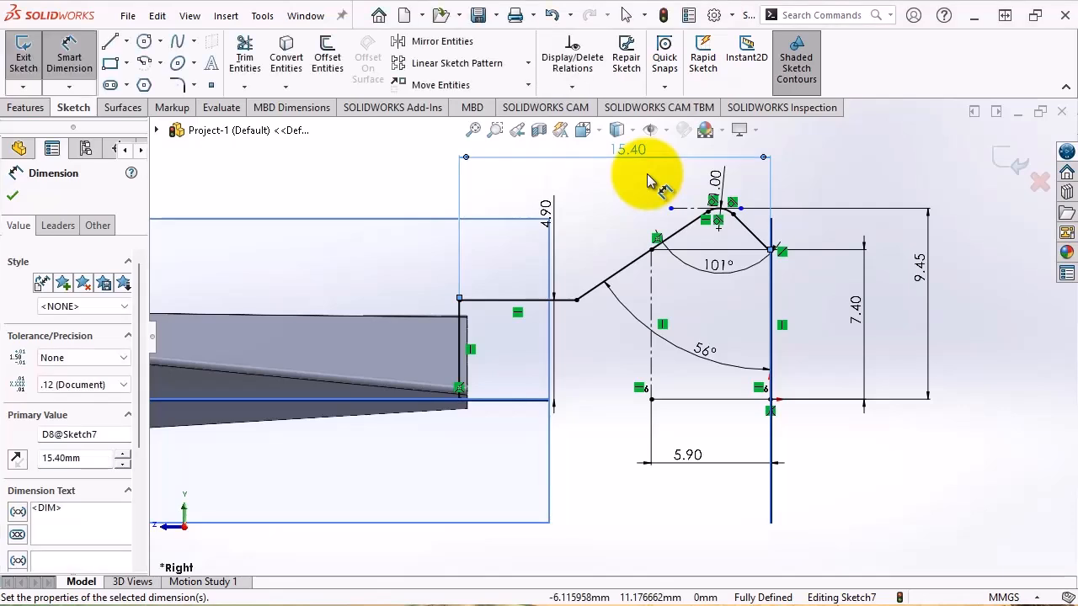
{"action": "scroll", "coordinate": [426, 259], "scroll_direction": "up", "scroll_amount": 2}
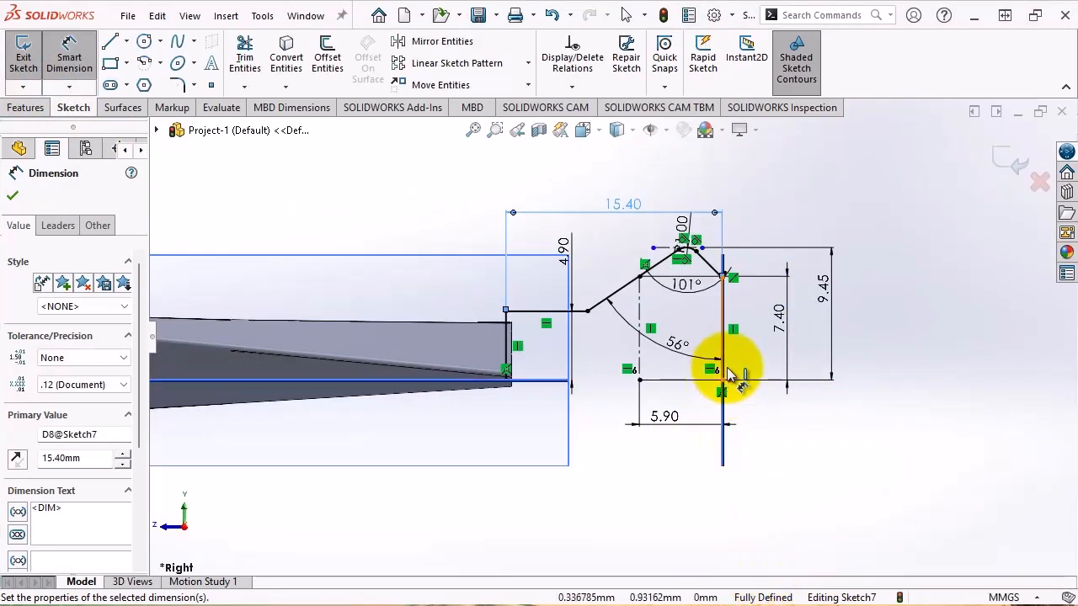
{"action": "key", "text": "Escape"}
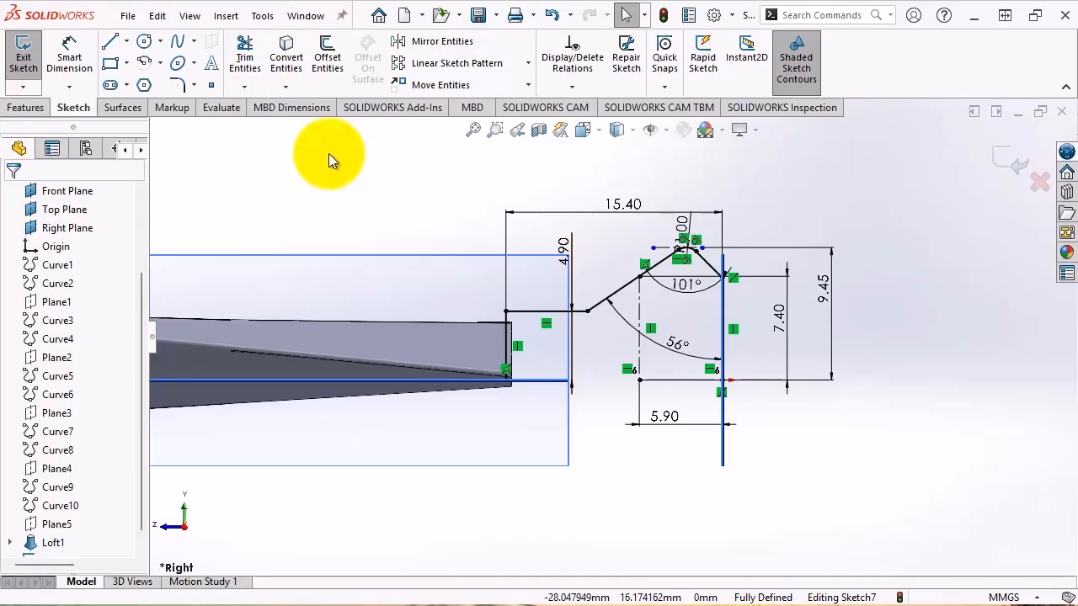
{"action": "left_click", "coordinate": [469, 320]}
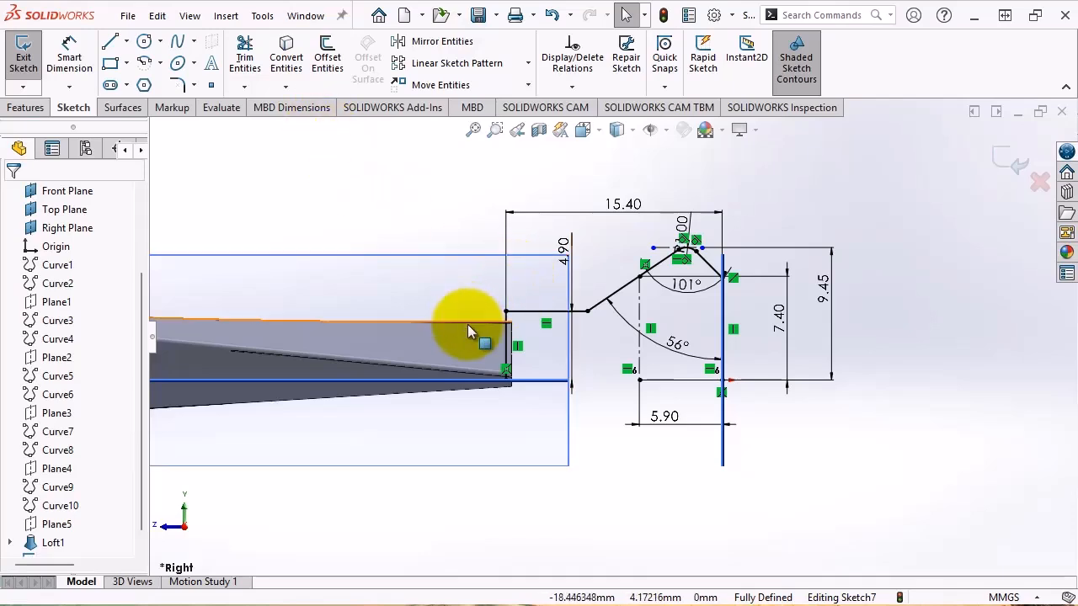
{"action": "left_click", "coordinate": [509, 324]}
{"action": "left_click", "coordinate": [532, 312], "text": "ctrl"}
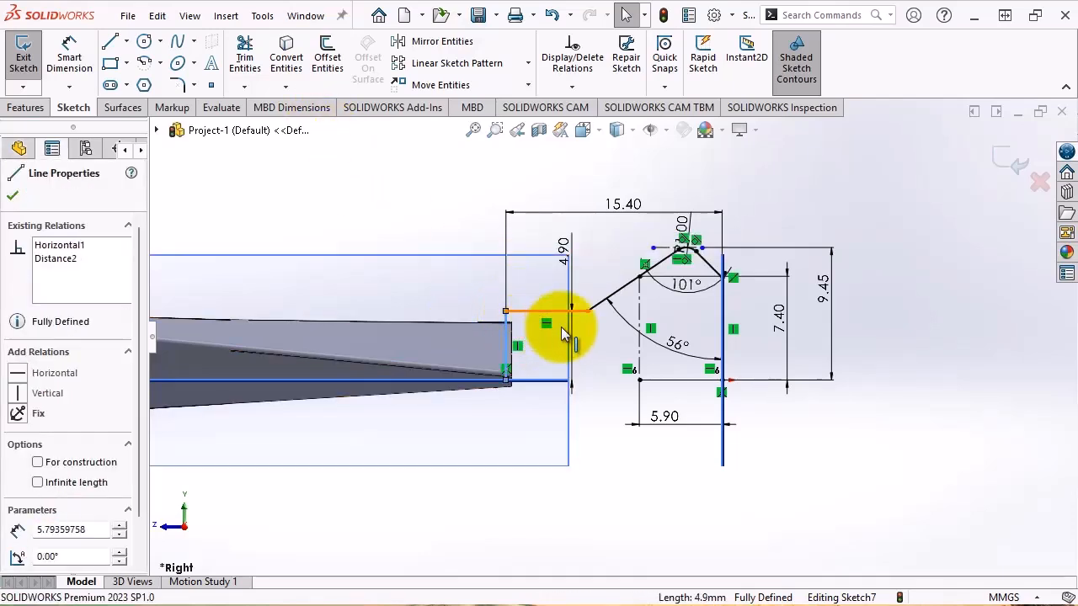
{"action": "left_click", "coordinate": [601, 302], "text": "ctrl"}
{"action": "key", "text": "Escape"}
Set up a sketch Mirror with the neck's two lines, both sloped lines, the R1 arc and the vertical base line as entities.
{"action": "left_click", "coordinate": [434, 41]}
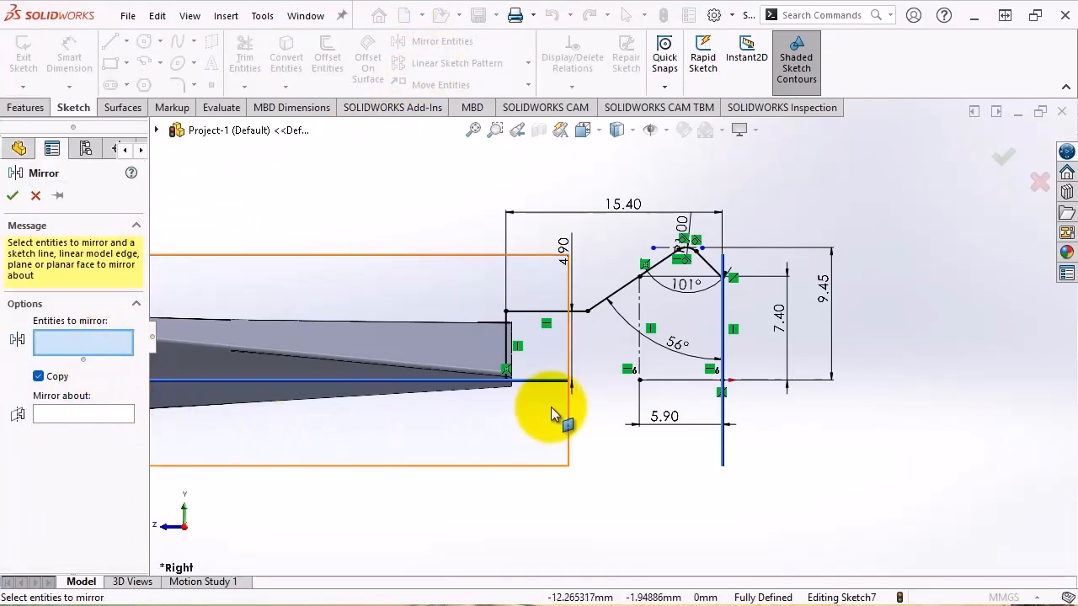
{"action": "scroll", "coordinate": [551, 406], "scroll_direction": "down", "scroll_amount": 3}
{"action": "left_click", "coordinate": [491, 263]}
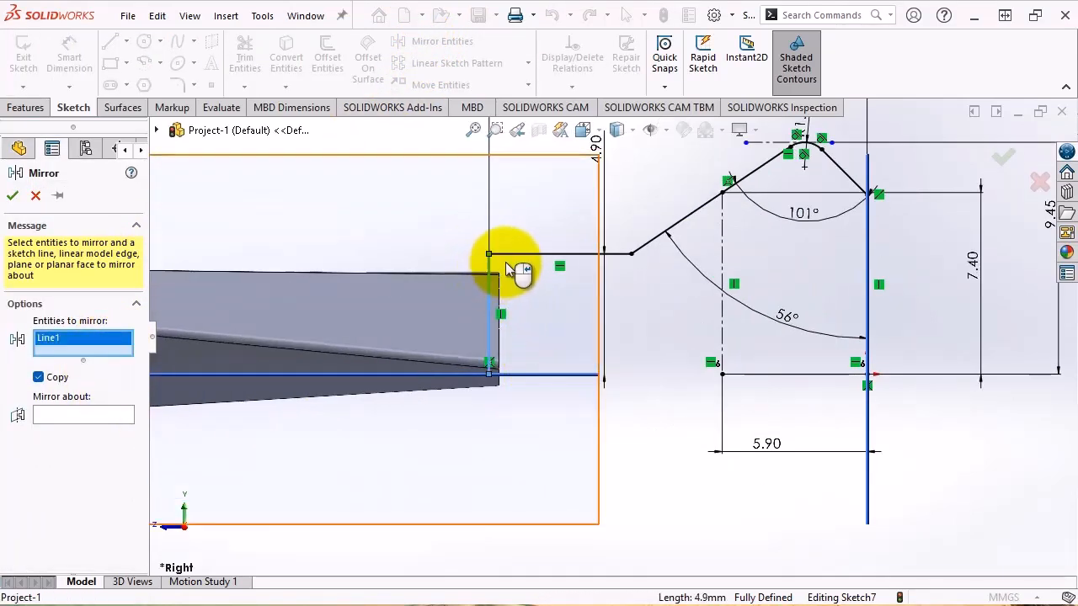
{"action": "left_click", "coordinate": [517, 254]}
{"action": "left_click", "coordinate": [645, 244]}
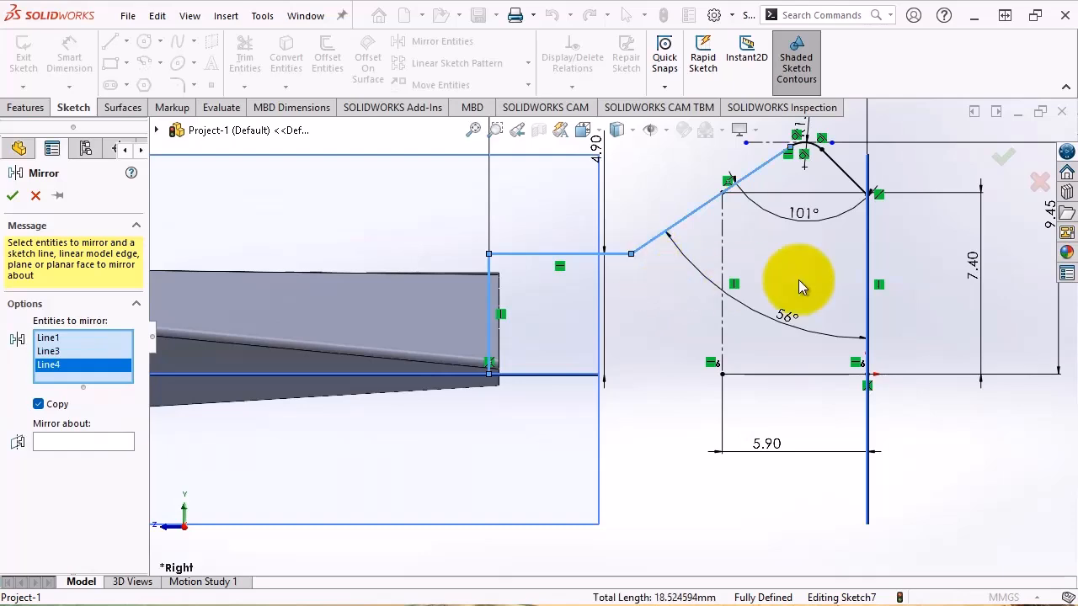
{"action": "scroll", "coordinate": [854, 135], "scroll_direction": "down", "scroll_amount": 4}
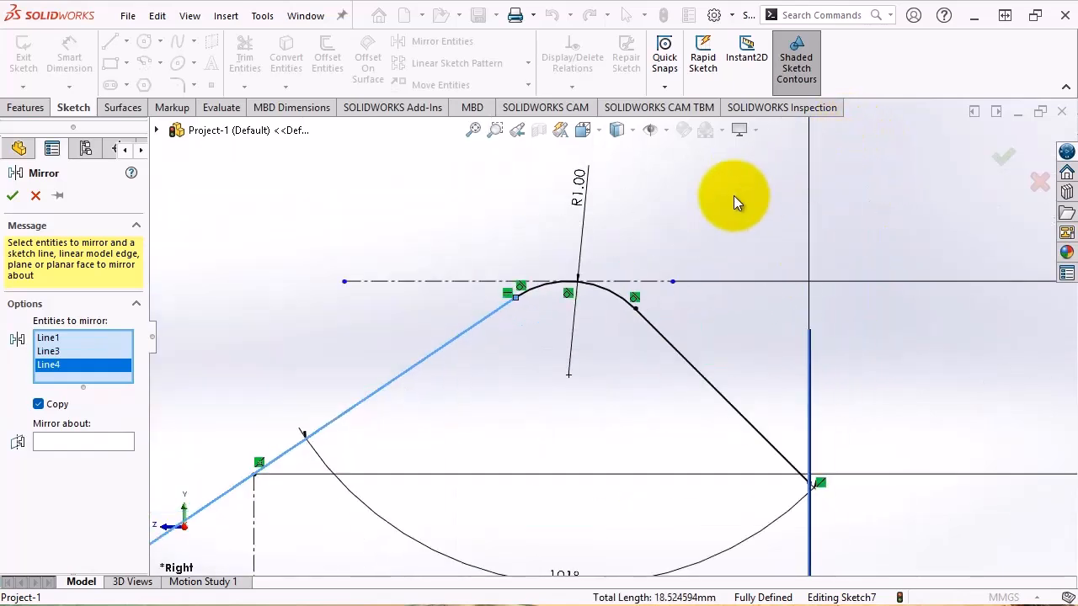
{"action": "left_click", "coordinate": [607, 292]}
{"action": "left_click", "coordinate": [690, 363]}
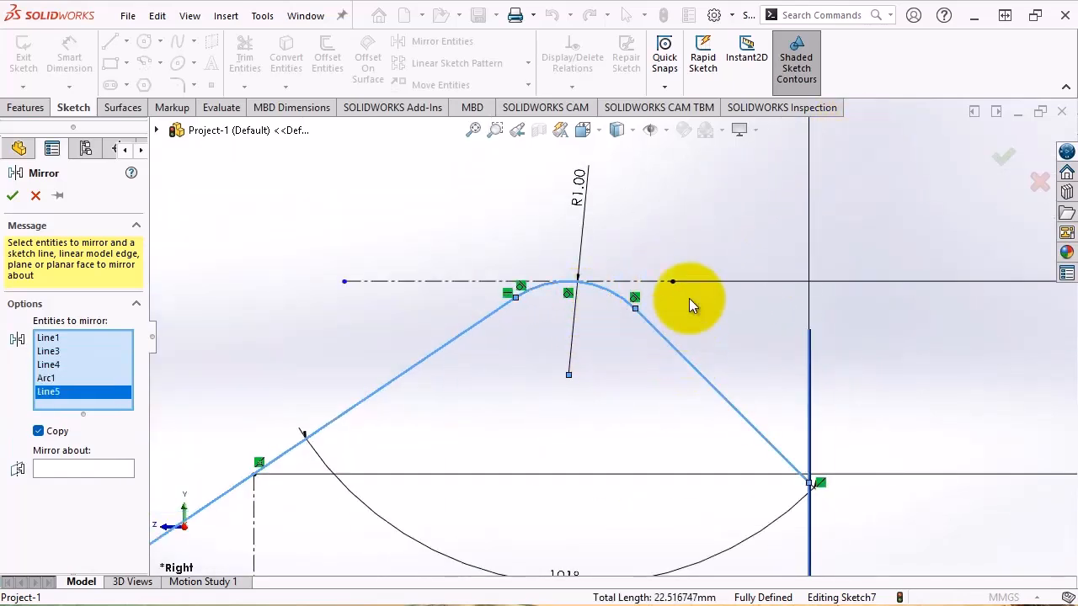
{"action": "scroll", "coordinate": [667, 189], "scroll_direction": "up", "scroll_amount": 3}
{"action": "scroll", "coordinate": [797, 306], "scroll_direction": "down", "scroll_amount": 2}
{"action": "scroll", "coordinate": [685, 530], "scroll_direction": "down", "scroll_amount": 3}
{"action": "scroll", "coordinate": [666, 484], "scroll_direction": "down", "scroll_amount": 3}
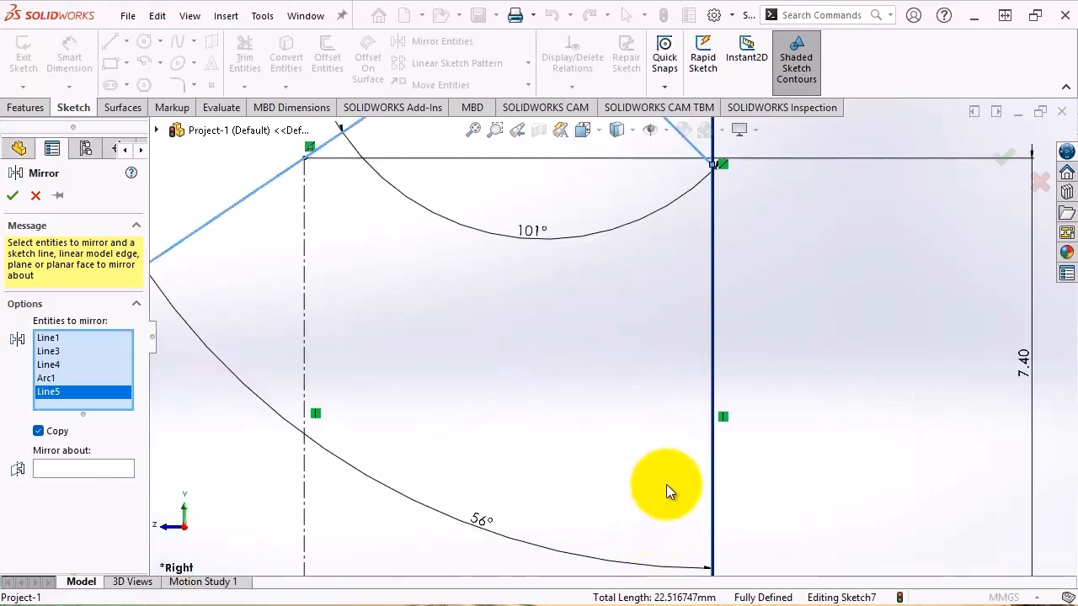
{"action": "left_click", "coordinate": [716, 446]}
{"action": "scroll", "coordinate": [772, 219], "scroll_direction": "up", "scroll_amount": 5}
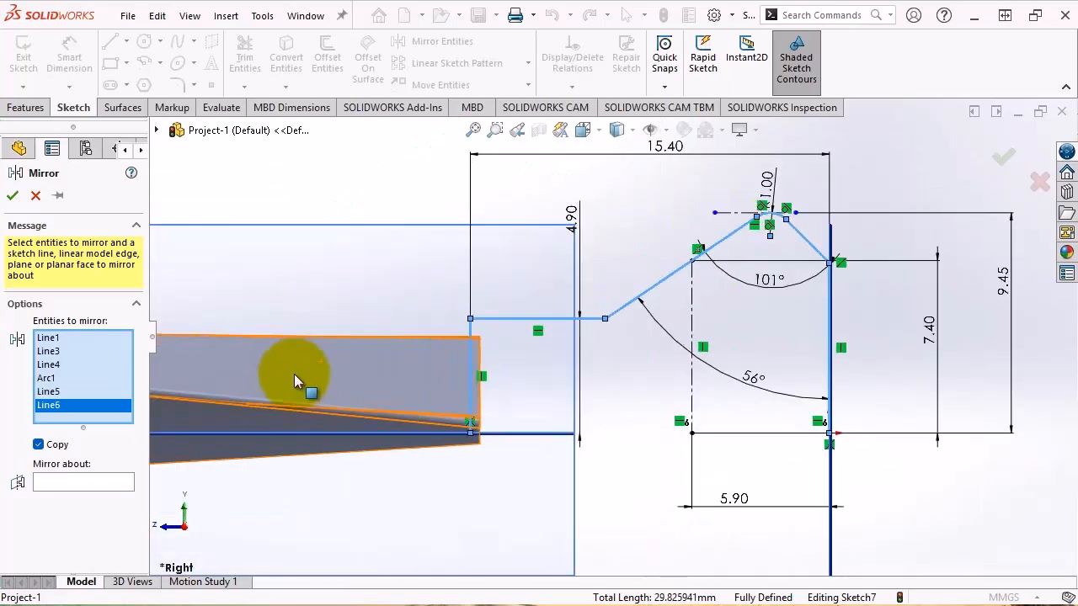
Mirror the chosen half-profile entities about the Top Plane, keeping the originals as a copy.
{"action": "left_click", "coordinate": [43, 481]}
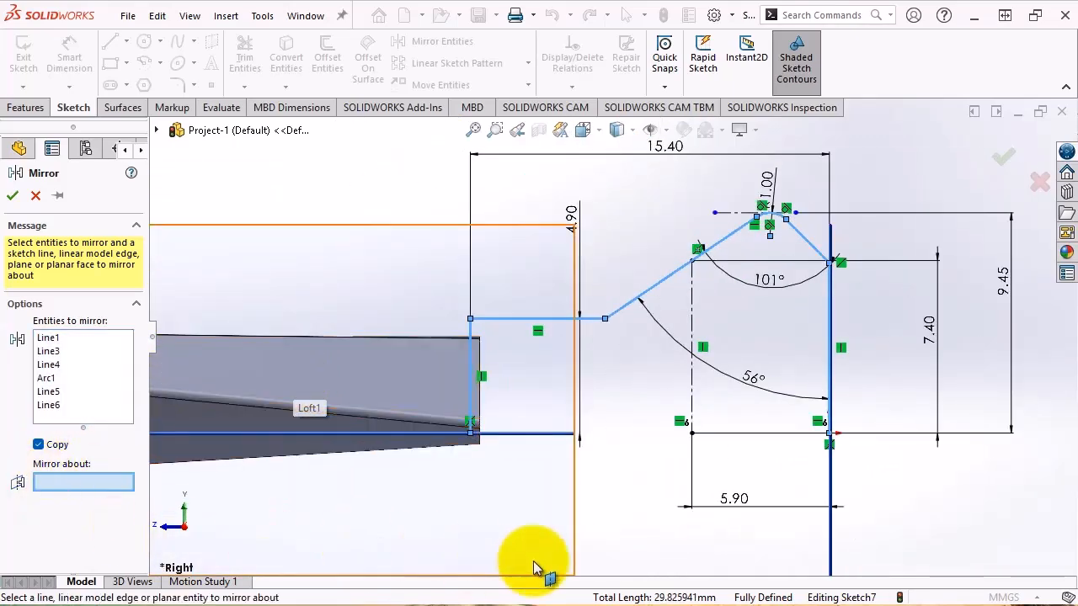
{"action": "scroll", "coordinate": [639, 412], "scroll_direction": "up", "scroll_amount": 5}
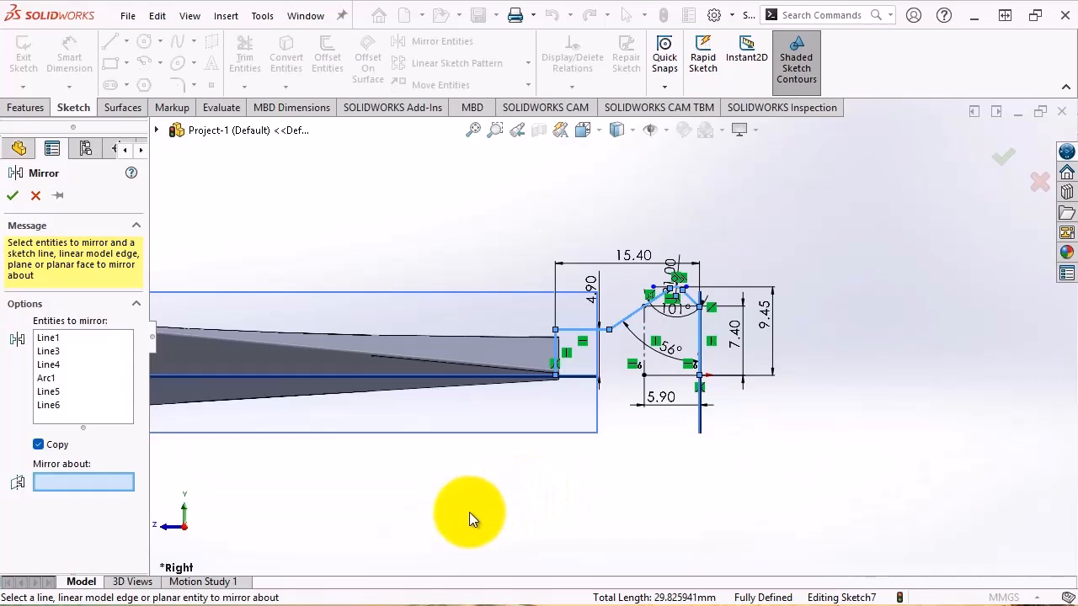
{"action": "scroll", "coordinate": [469, 514], "scroll_direction": "up", "scroll_amount": 1}
{"action": "scroll", "coordinate": [416, 498], "scroll_direction": "up", "scroll_amount": 2}
{"action": "left_click", "coordinate": [379, 356]}
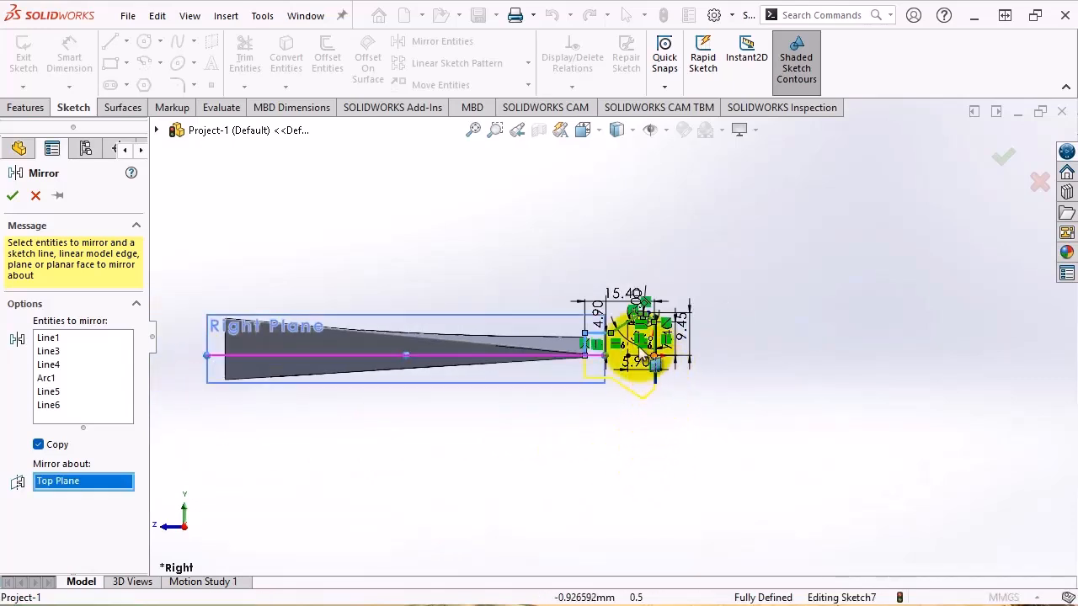
{"action": "scroll", "coordinate": [619, 355], "scroll_direction": "down", "scroll_amount": 6}
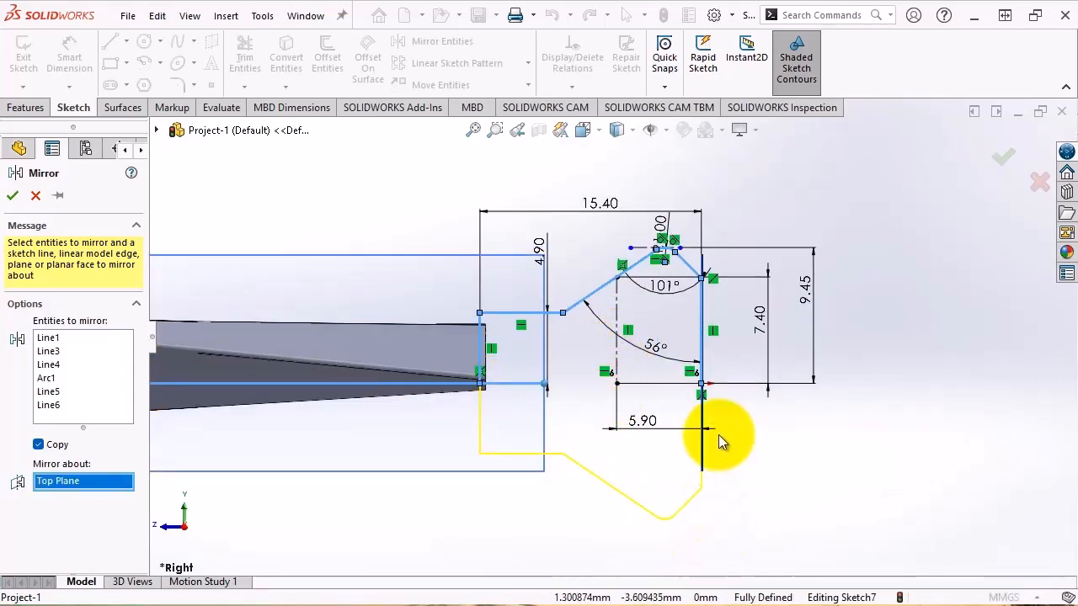
{"action": "left_click", "coordinate": [12, 197]}
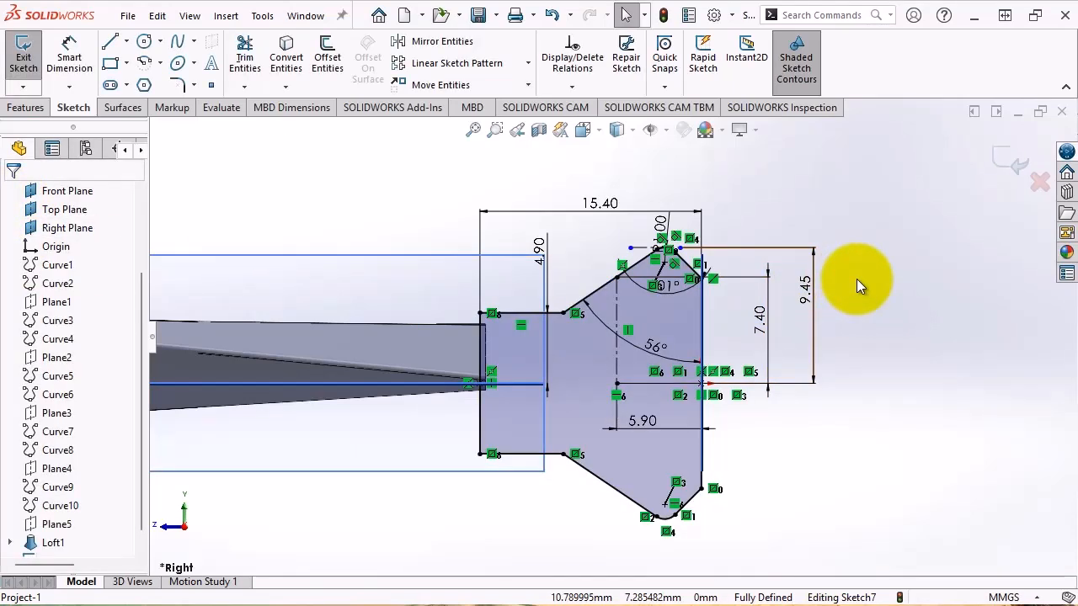
Check the closed root profile and exit its sketch.
{"action": "scroll", "coordinate": [757, 495], "scroll_direction": "down", "scroll_amount": 2}
{"action": "scroll", "coordinate": [735, 492], "scroll_direction": "up", "scroll_amount": 1}
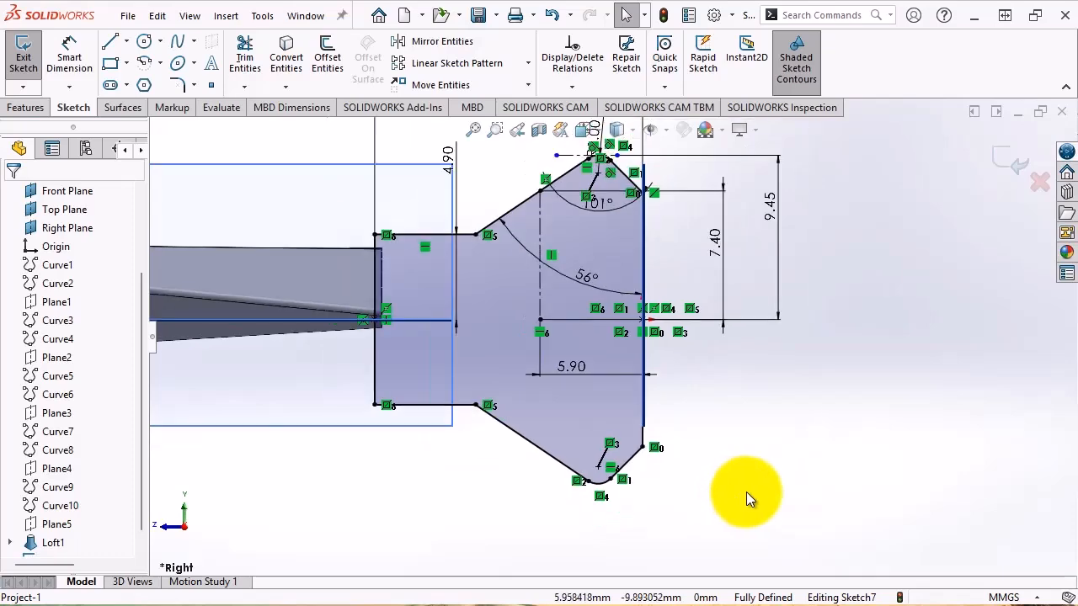
{"action": "scroll", "coordinate": [867, 486], "scroll_direction": "up", "scroll_amount": 2}
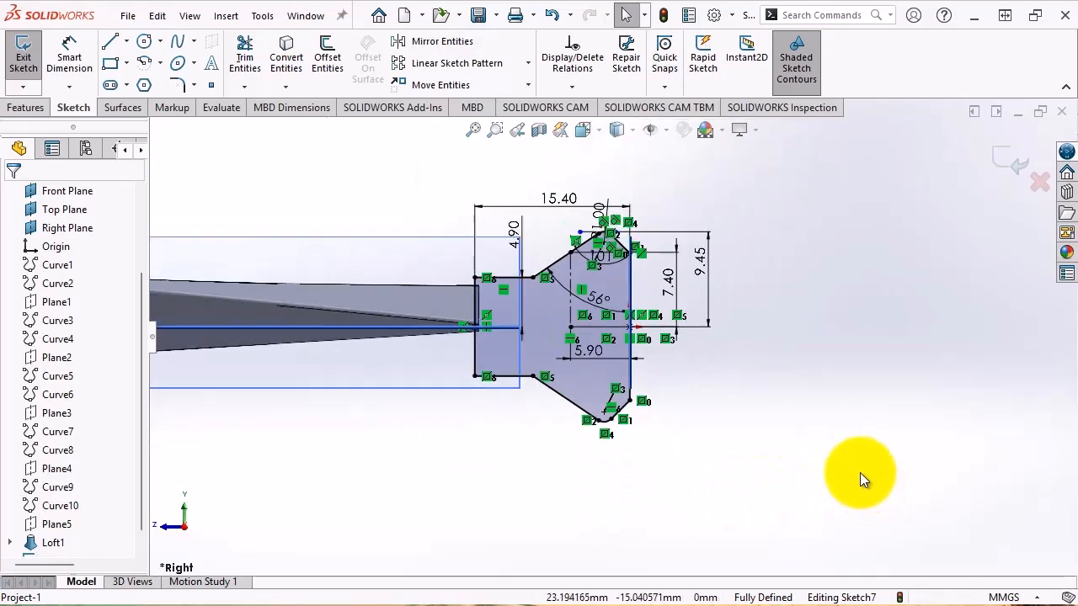
{"action": "left_click", "coordinate": [24, 50]}
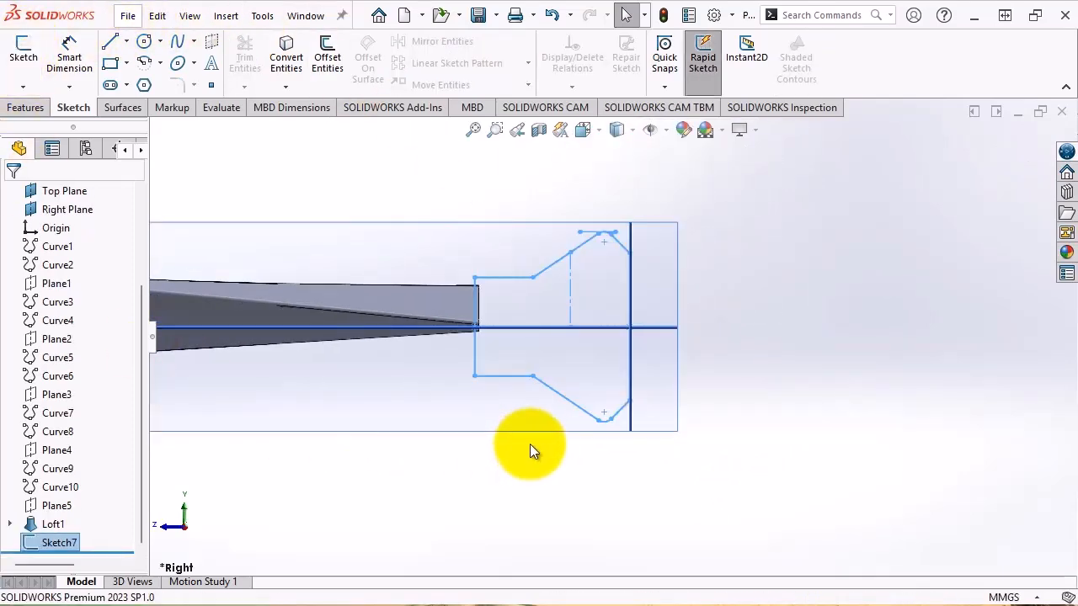
{"action": "middle_click_drag", "start_coordinate": [530, 444], "coordinate": [413, 288]}
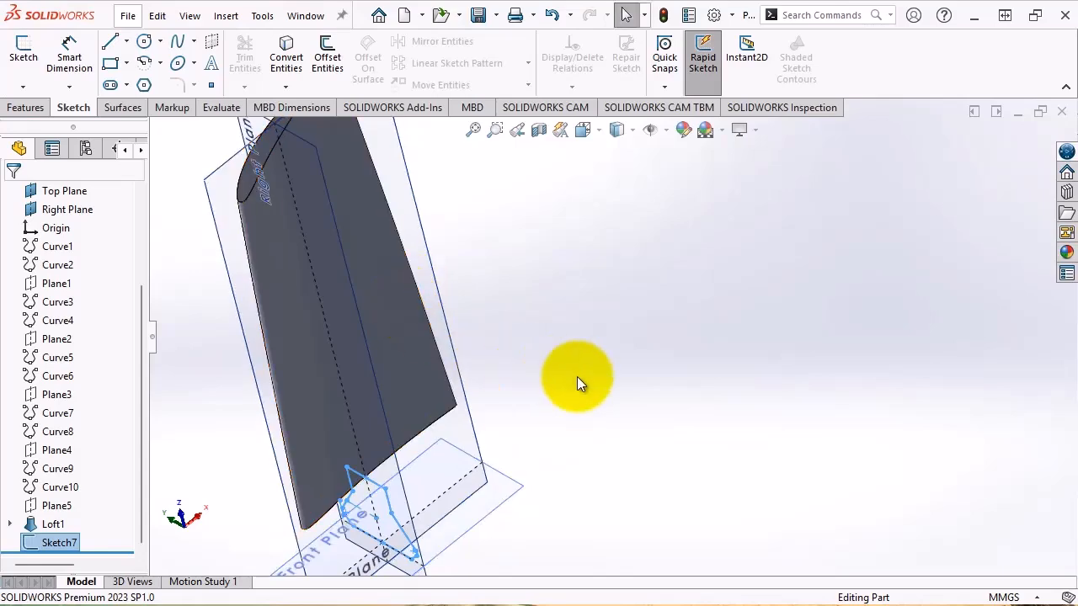
{"action": "middle_click_drag", "start_coordinate": [583, 408], "coordinate": [354, 489]}
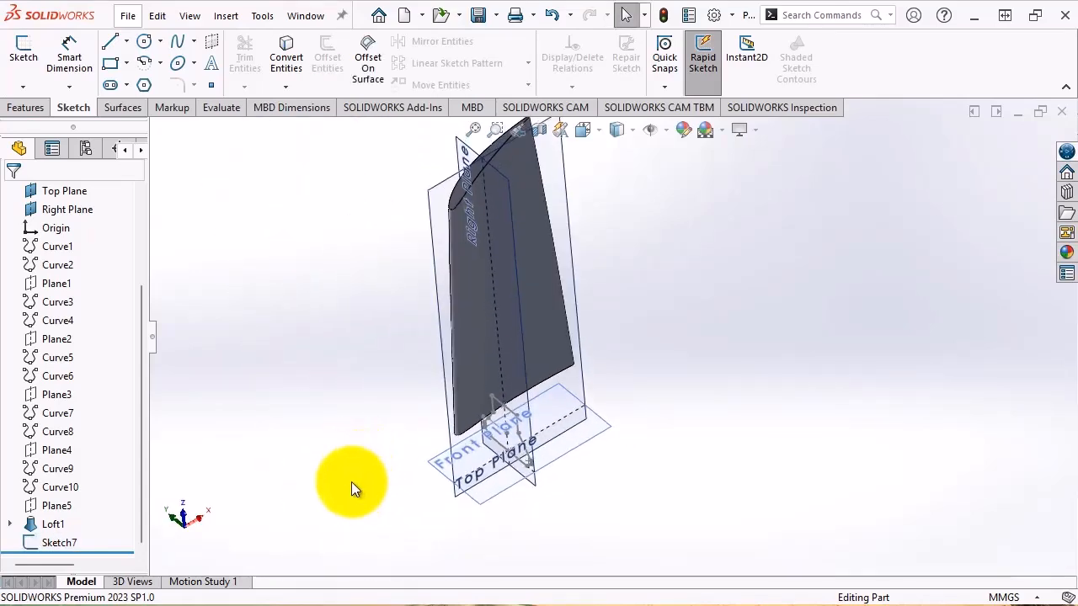
{"action": "left_click", "coordinate": [26, 106]}
{"action": "left_click", "coordinate": [40, 71]}
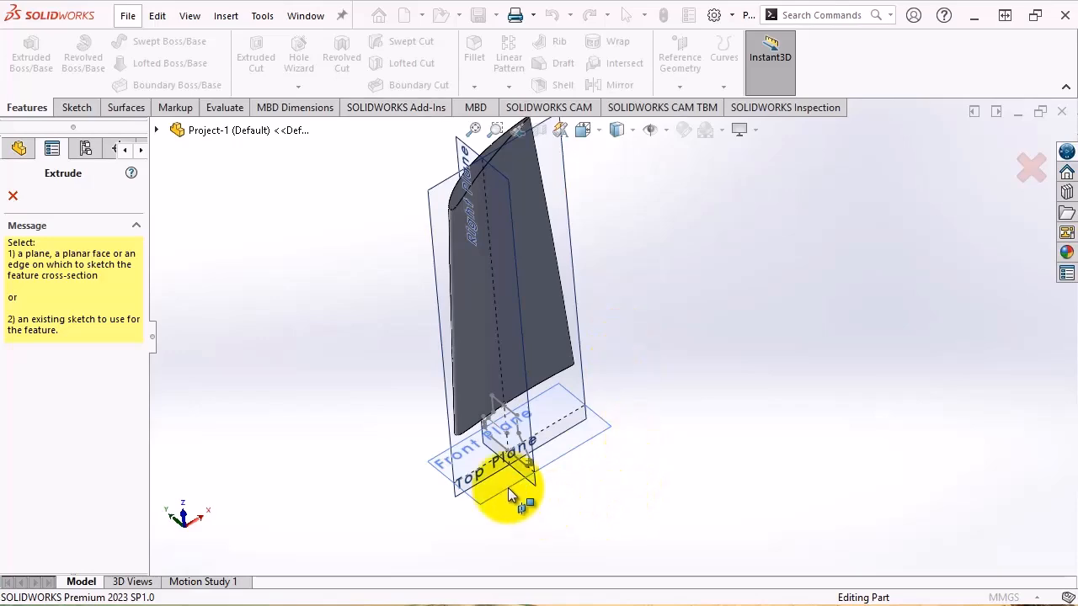
{"action": "scroll", "coordinate": [450, 419], "scroll_direction": "down", "scroll_amount": 2}
{"action": "scroll", "coordinate": [438, 463], "scroll_direction": "down", "scroll_amount": 1}
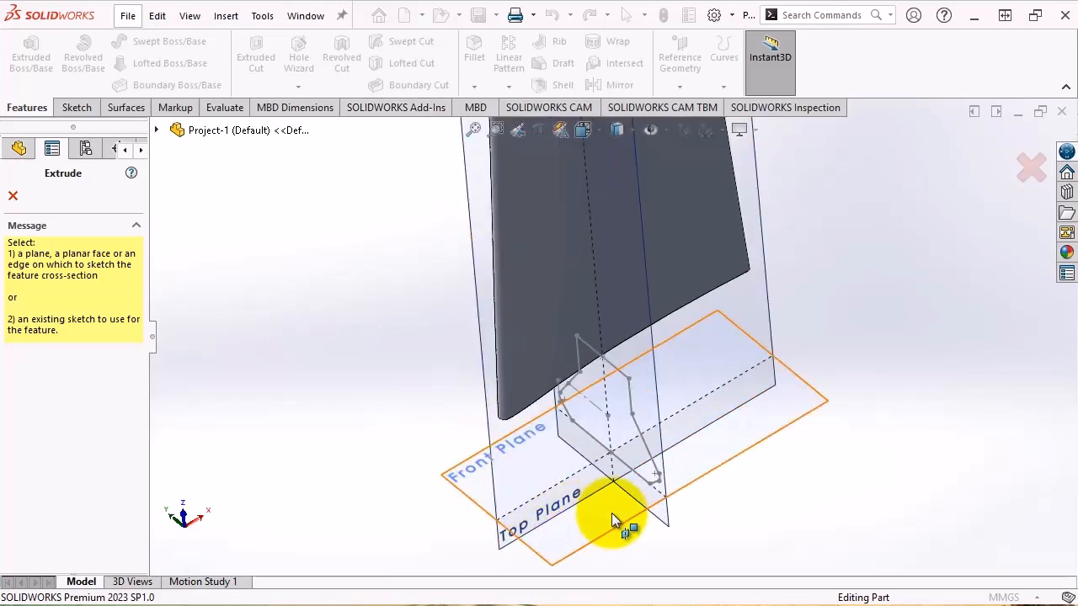
{"action": "left_click", "coordinate": [627, 398]}
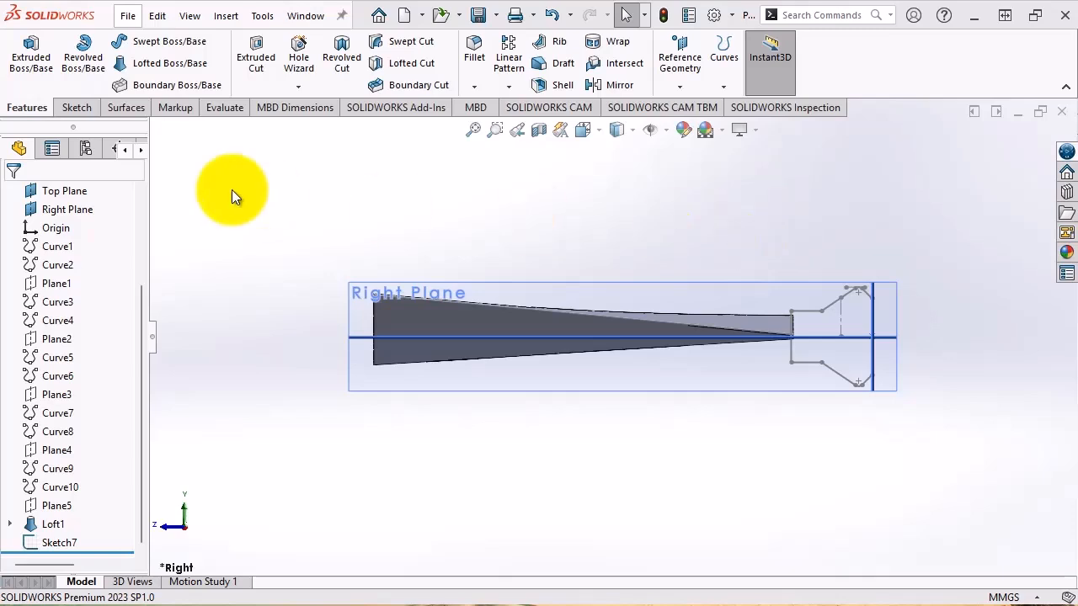
Start an Extruded Boss from the closed root profile sketch and set its Direction 1 depth to 36 mm.
{"action": "left_click", "coordinate": [37, 61]}
{"action": "scroll", "coordinate": [870, 352], "scroll_direction": "down", "scroll_amount": 3}
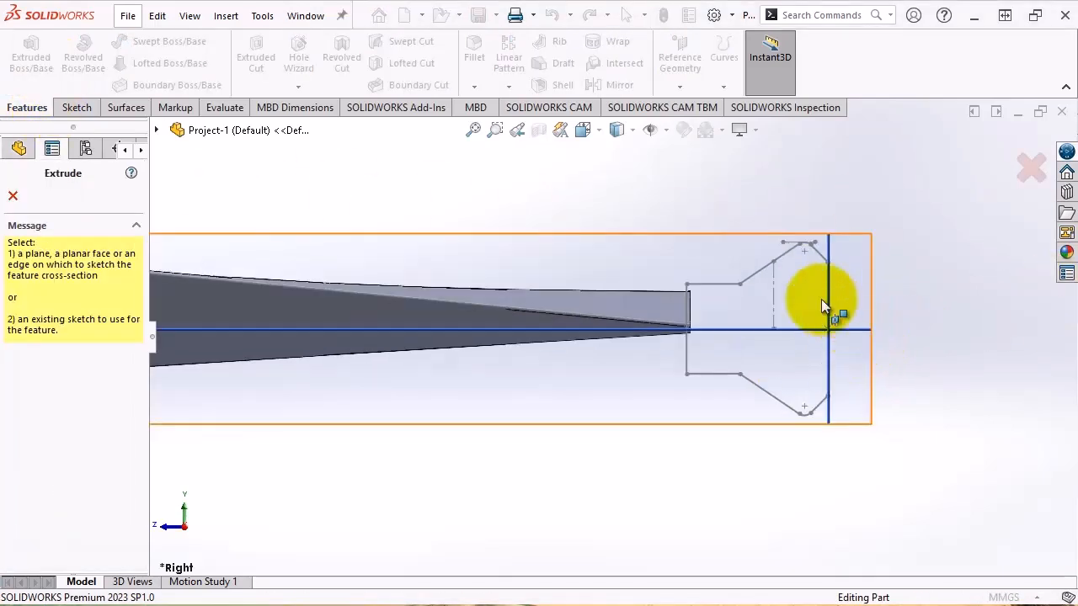
{"action": "left_click", "coordinate": [727, 284]}
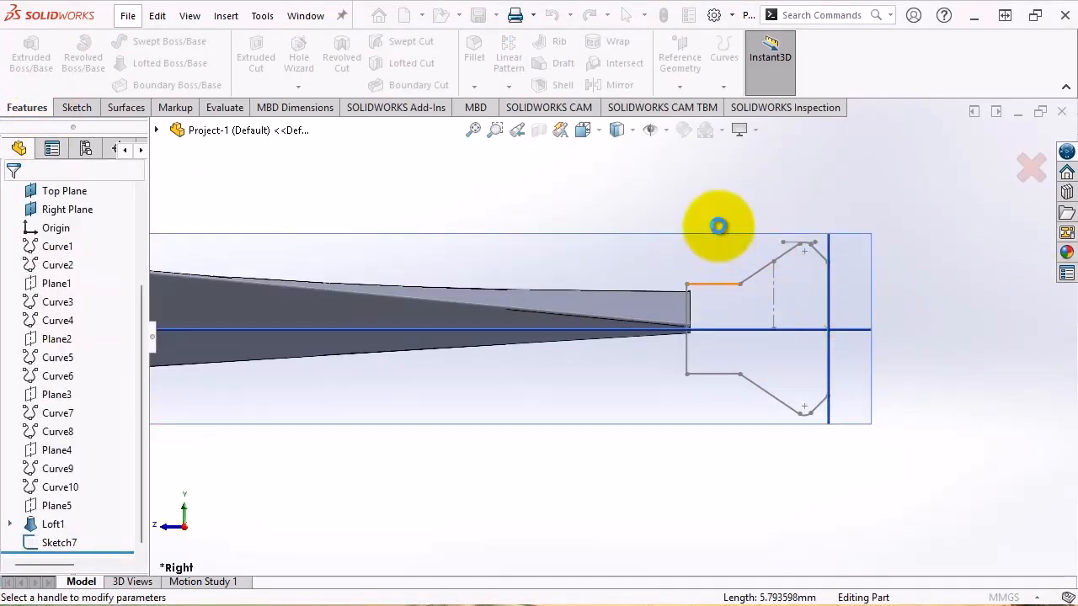
{"action": "scroll", "coordinate": [648, 281], "scroll_direction": "up", "scroll_amount": 4}
{"action": "middle_click_drag", "start_coordinate": [477, 458], "coordinate": [566, 448]}
{"action": "left_click_drag", "start_coordinate": [575, 430], "coordinate": [715, 383]}
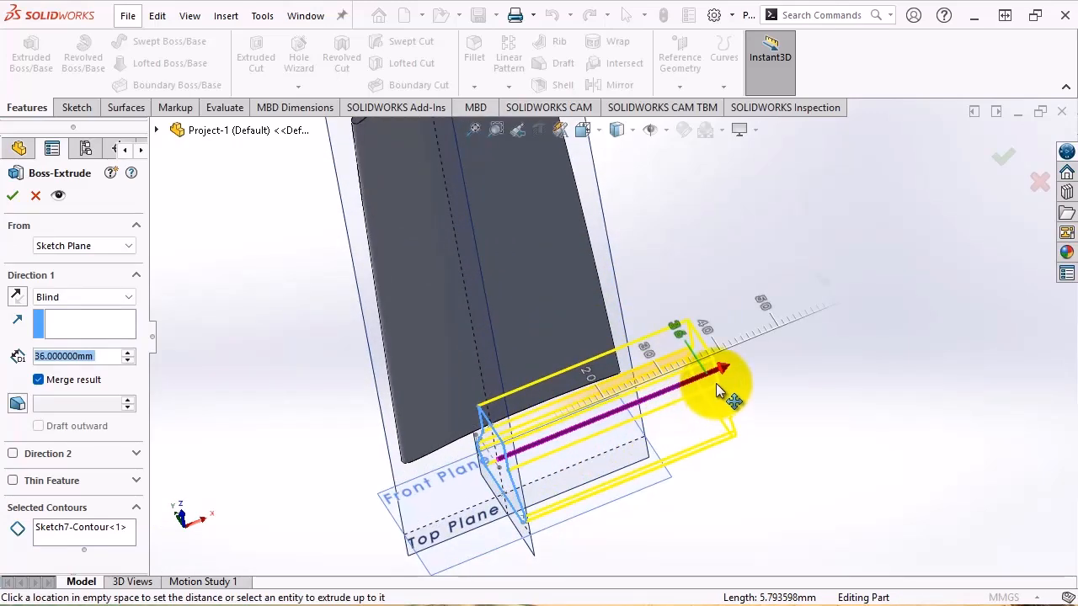
{"action": "middle_click_drag", "start_coordinate": [597, 439], "coordinate": [631, 374]}
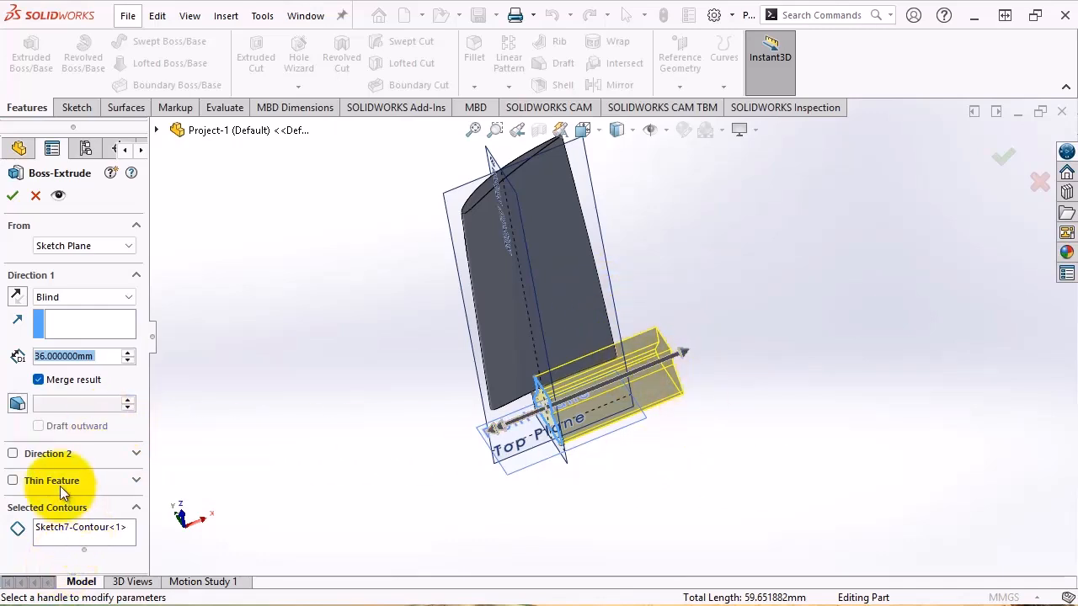
Extend the root extrusion 26 mm in Direction 2 as a blind extrude and accept the feature.
{"action": "left_click", "coordinate": [12, 454]}
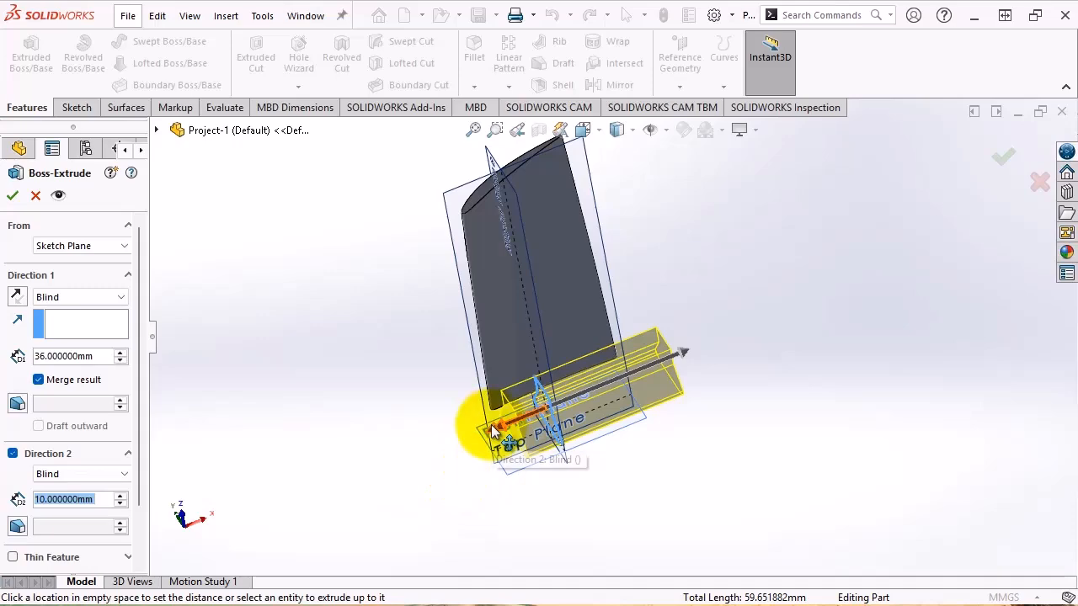
{"action": "mouse_move", "coordinate": [495, 425]}
{"action": "left_mouse_down"}
{"action": "mouse_move", "coordinate": [445, 446]}
{"action": "mouse_move", "coordinate": [458, 442]}
{"action": "left_mouse_up"}
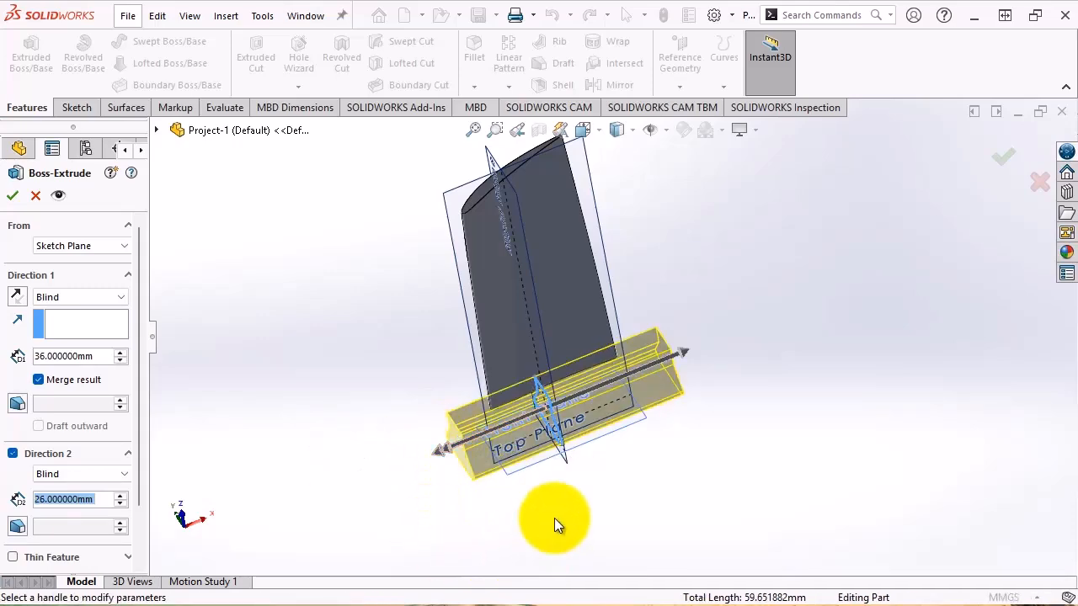
{"action": "mouse_move", "coordinate": [679, 397]}
{"action": "middle_mouse_down"}
{"action": "mouse_move", "coordinate": [685, 465]}
{"action": "mouse_move", "coordinate": [686, 436]}
{"action": "middle_mouse_up"}
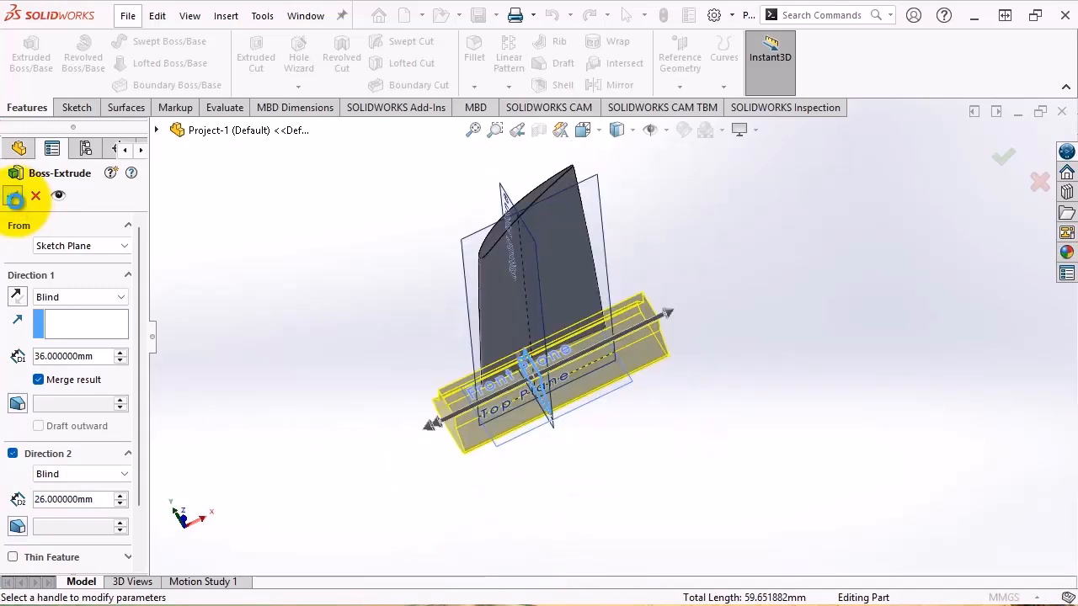
{"action": "left_click", "coordinate": [15, 198]}
{"action": "middle_click_drag", "start_coordinate": [691, 379], "coordinate": [625, 387]}
{"action": "scroll", "coordinate": [631, 222], "scroll_direction": "down", "scroll_amount": 2}
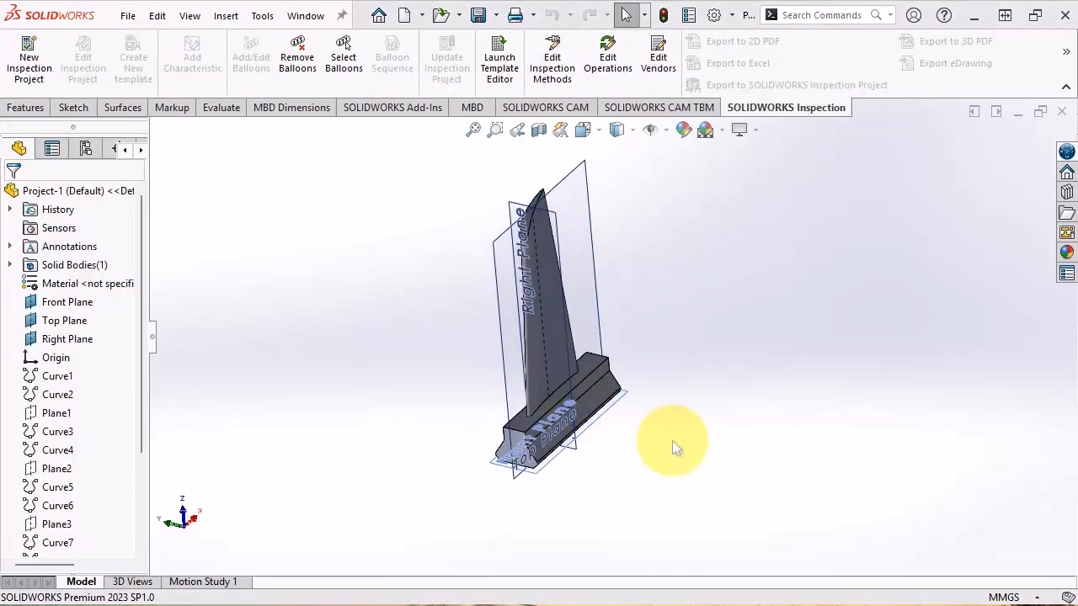
{"action": "middle_click_drag", "start_coordinate": [672, 440], "coordinate": [611, 328]}
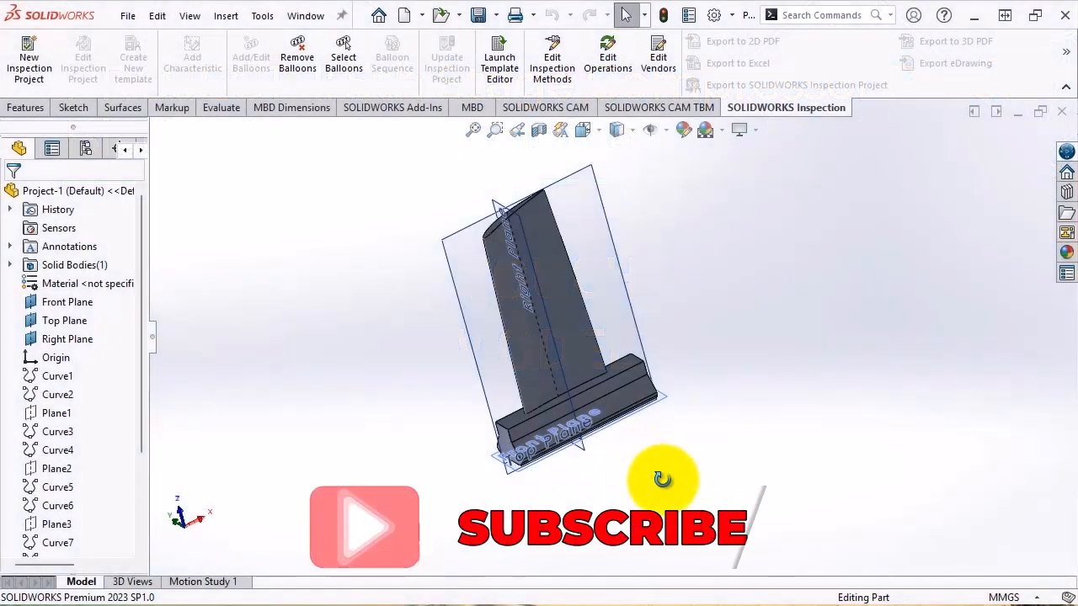
Switch to the AutoCAD drawing, check the fillet callout between airfoil and root in View C, and return to SOLIDWORKS.
{"action": "scroll", "coordinate": [555, 374], "scroll_direction": "down", "scroll_amount": 10}
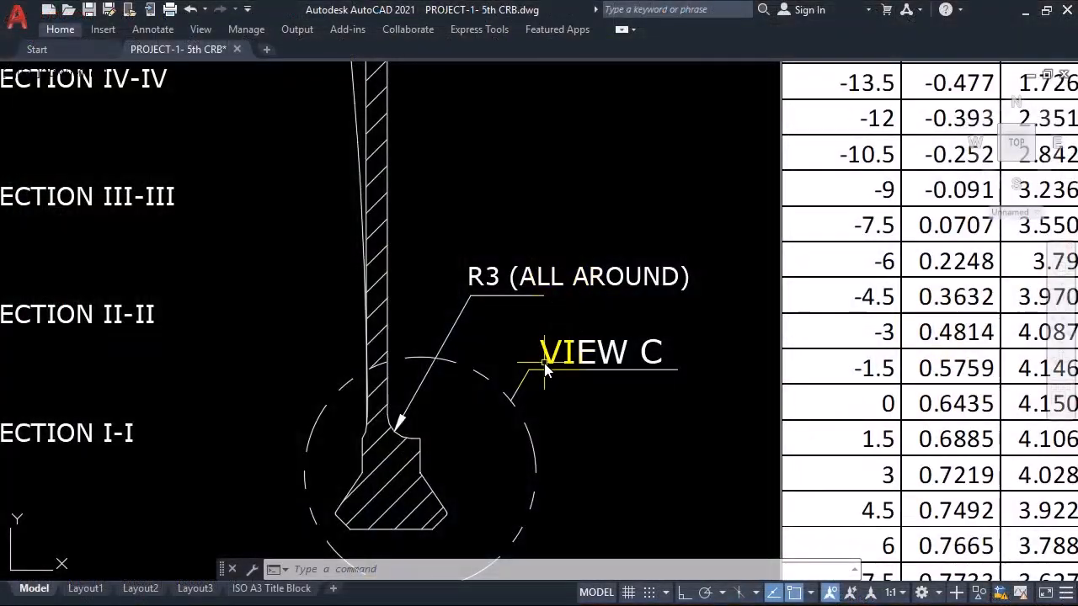
{"action": "scroll", "coordinate": [551, 367], "scroll_direction": "up", "scroll_amount": 3}
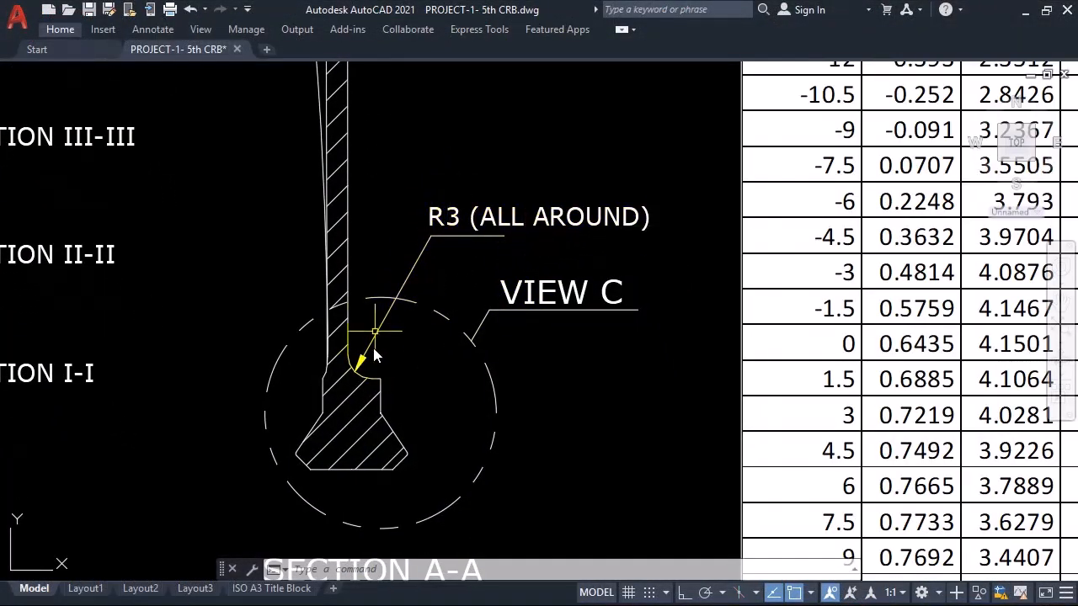
{"action": "scroll", "coordinate": [373, 347], "scroll_direction": "down", "scroll_amount": 5}
{"action": "scroll", "coordinate": [404, 307], "scroll_direction": "up", "scroll_amount": 5}
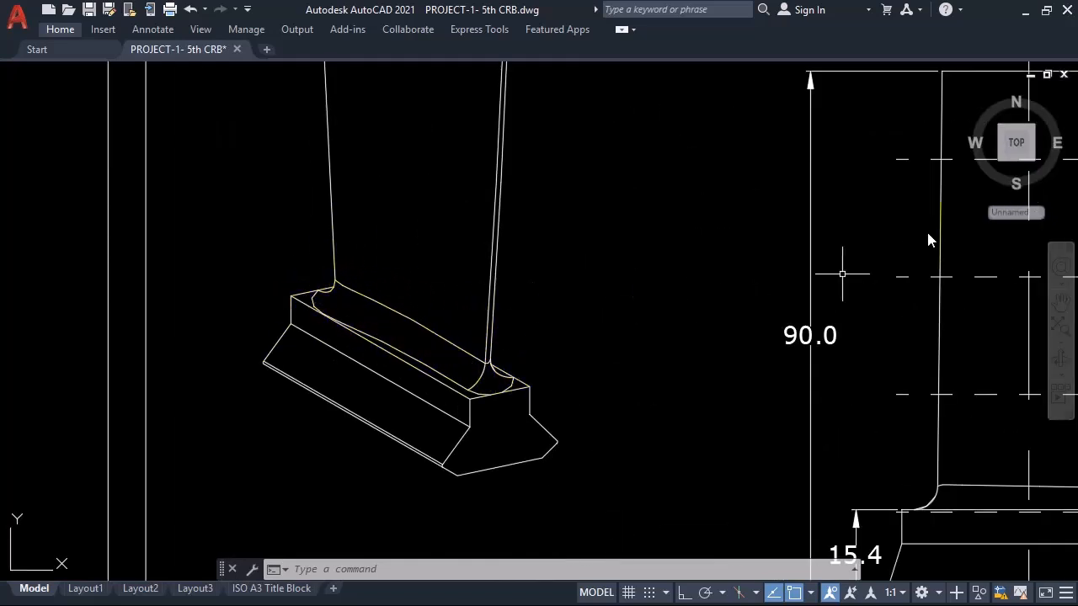
{"action": "left_click", "coordinate": [1024, 12]}
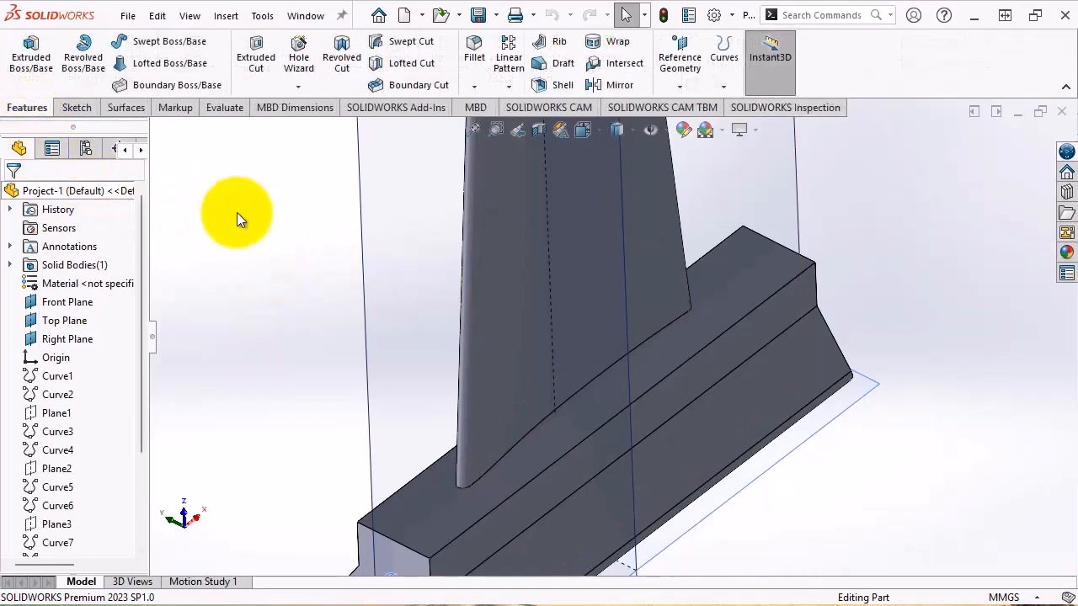
Fillet the edge around the airfoil's base where it meets the root's top face with a 3 mm symmetric radius.
{"action": "left_click", "coordinate": [474, 49]}
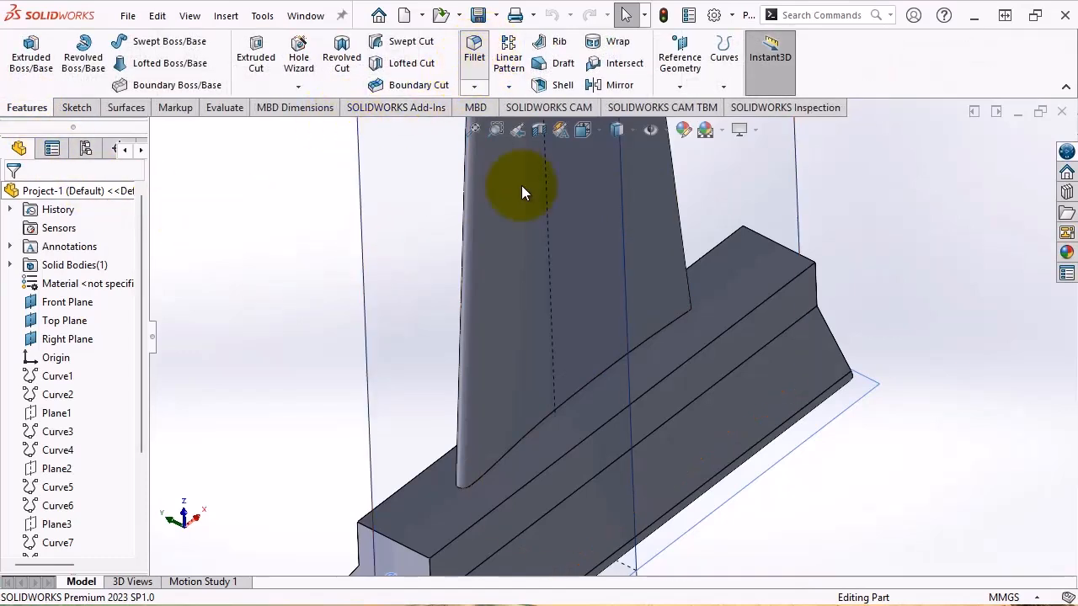
{"action": "left_click", "coordinate": [581, 390]}
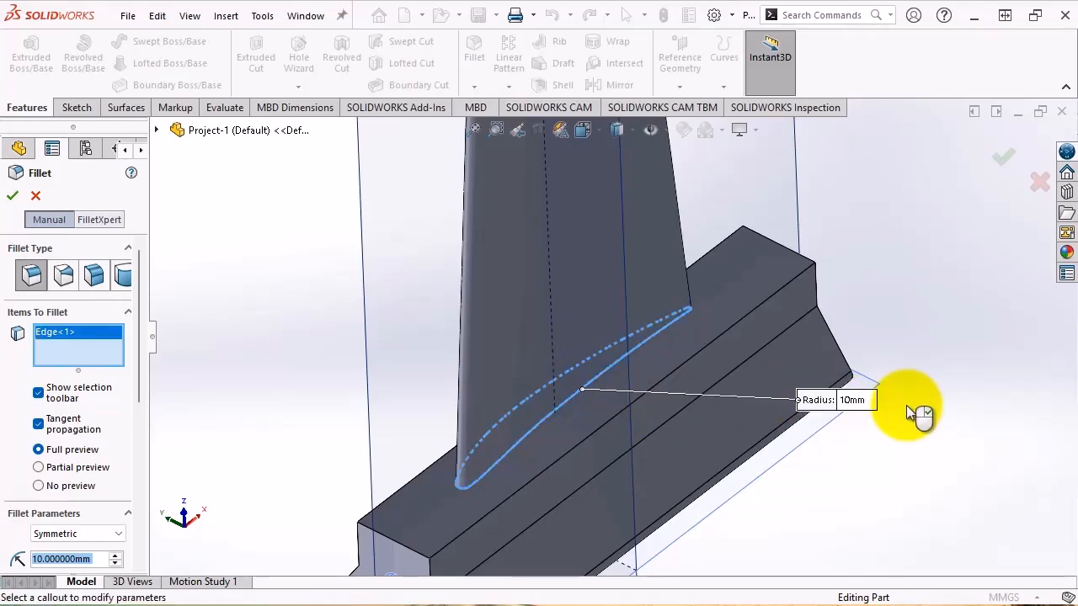
{"action": "left_click_drag", "start_coordinate": [138, 304], "coordinate": [139, 388]}
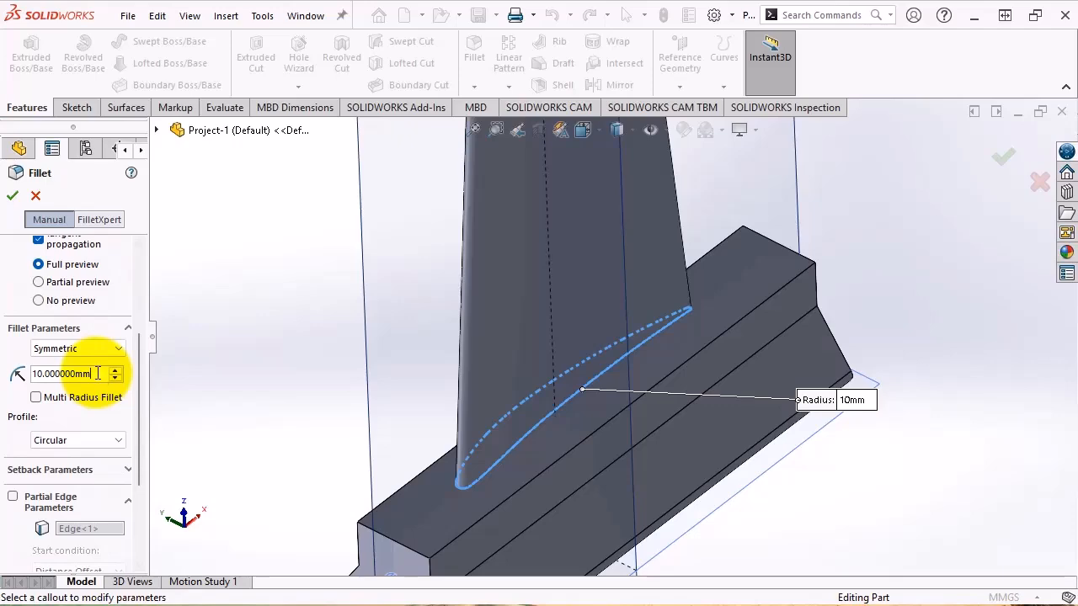
{"action": "left_click_drag", "start_coordinate": [91, 373], "coordinate": [34, 368]}
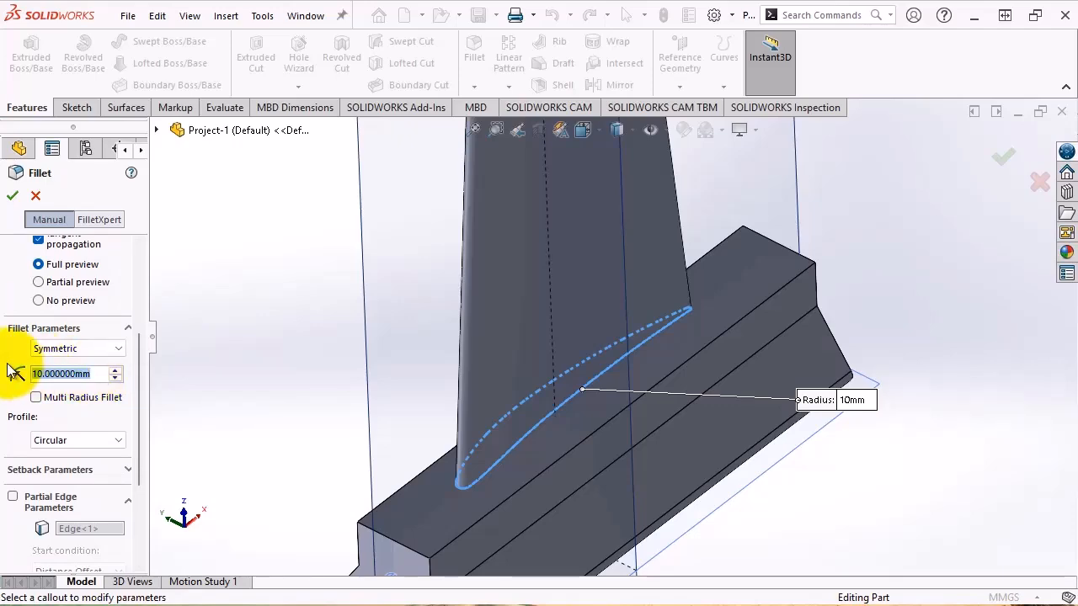
{"action": "key", "text": "Return"}
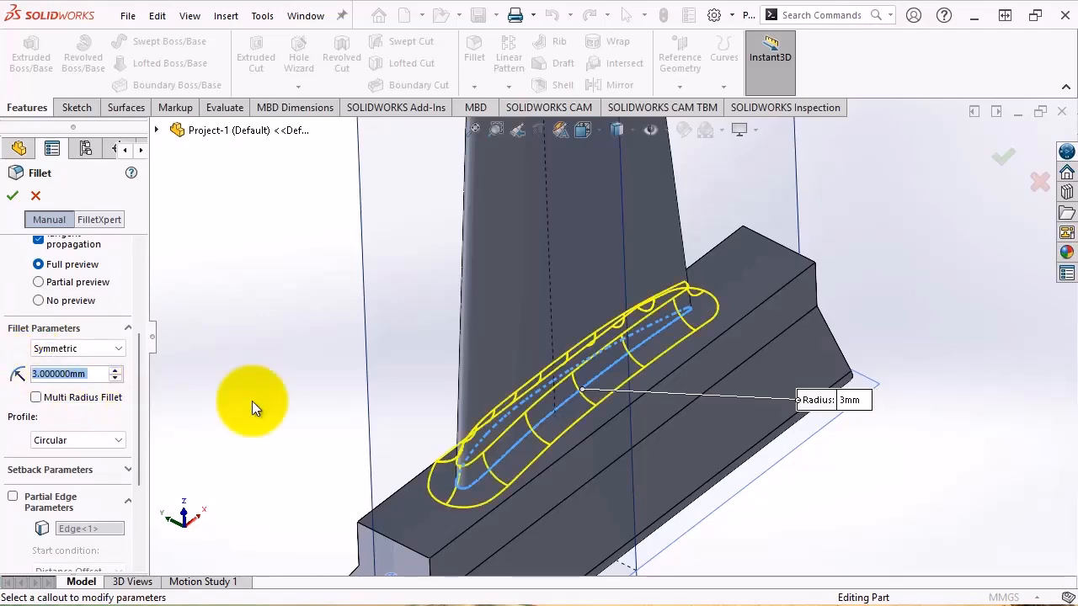
{"action": "middle_click_drag", "start_coordinate": [327, 452], "coordinate": [307, 417]}
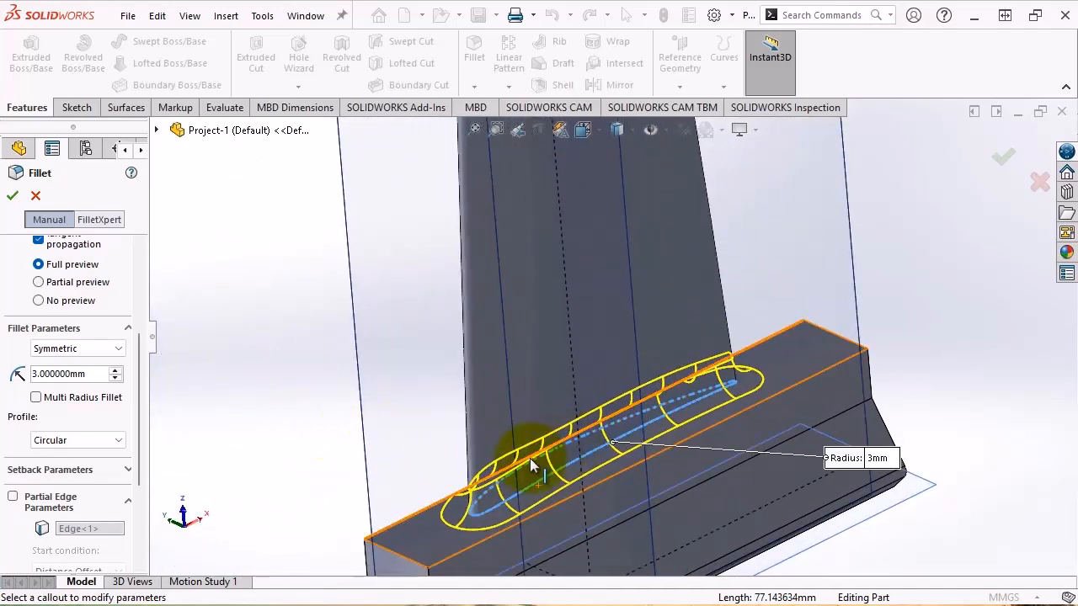
{"action": "left_click", "coordinate": [12, 195]}
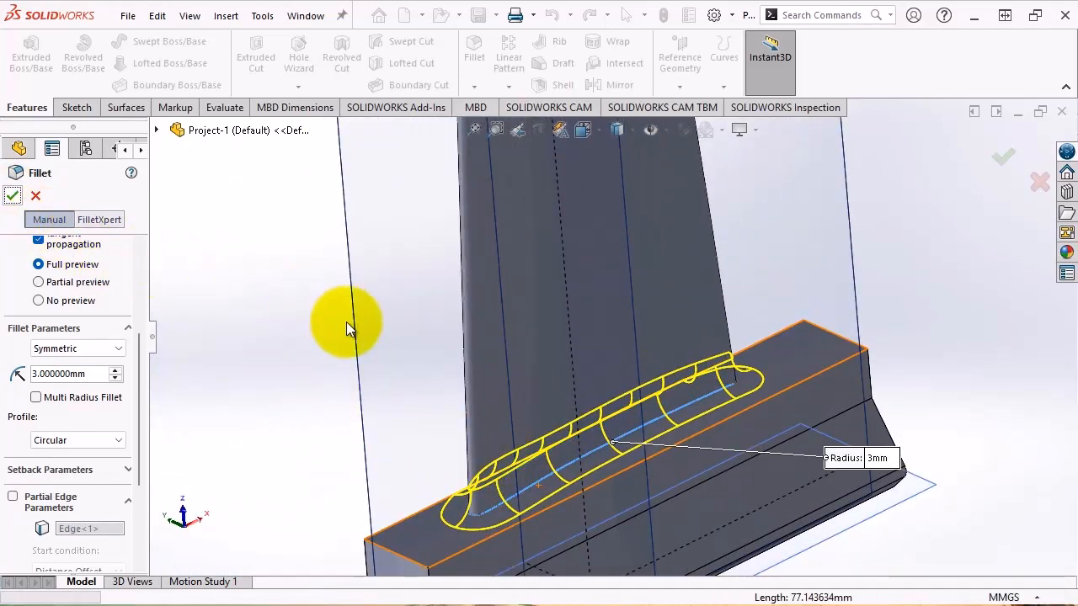
Hide the Top Plane and the Right Plane in the model view.
{"action": "middle_click_drag", "start_coordinate": [345, 332], "coordinate": [578, 185]}
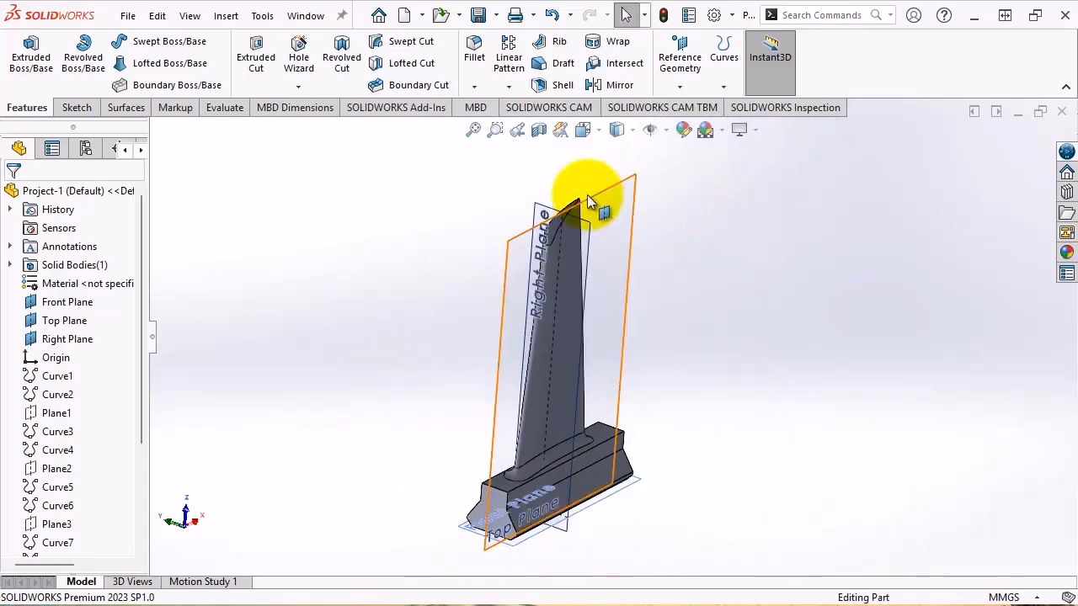
{"action": "left_click", "coordinate": [578, 192]}
{"action": "left_click", "coordinate": [696, 215]}
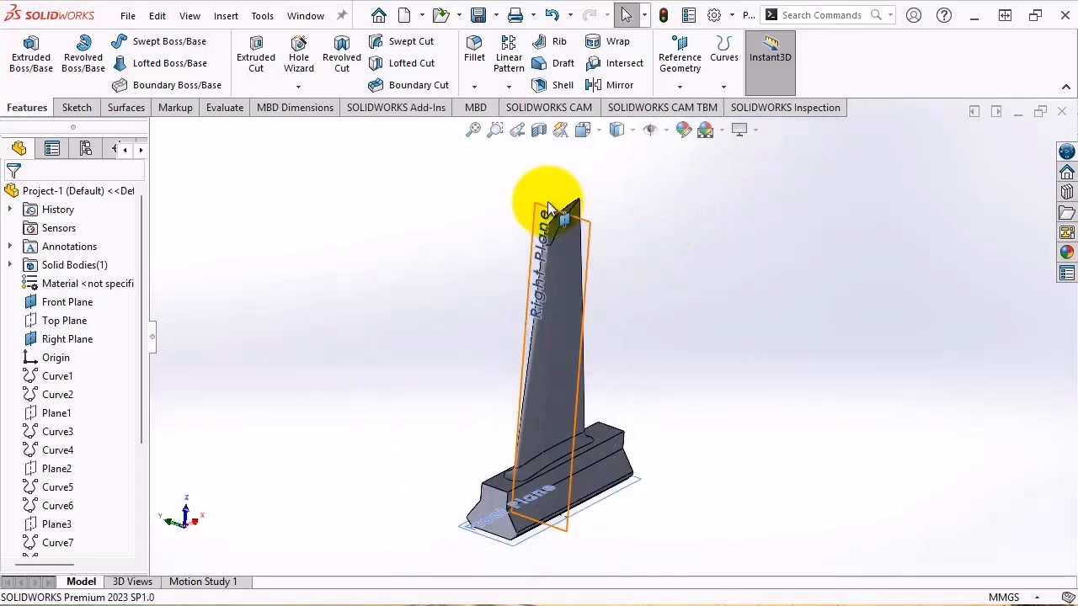
{"action": "left_click", "coordinate": [547, 211]}
{"action": "left_click", "coordinate": [650, 156]}
{"action": "scroll", "coordinate": [621, 457], "scroll_direction": "down", "scroll_amount": 3}
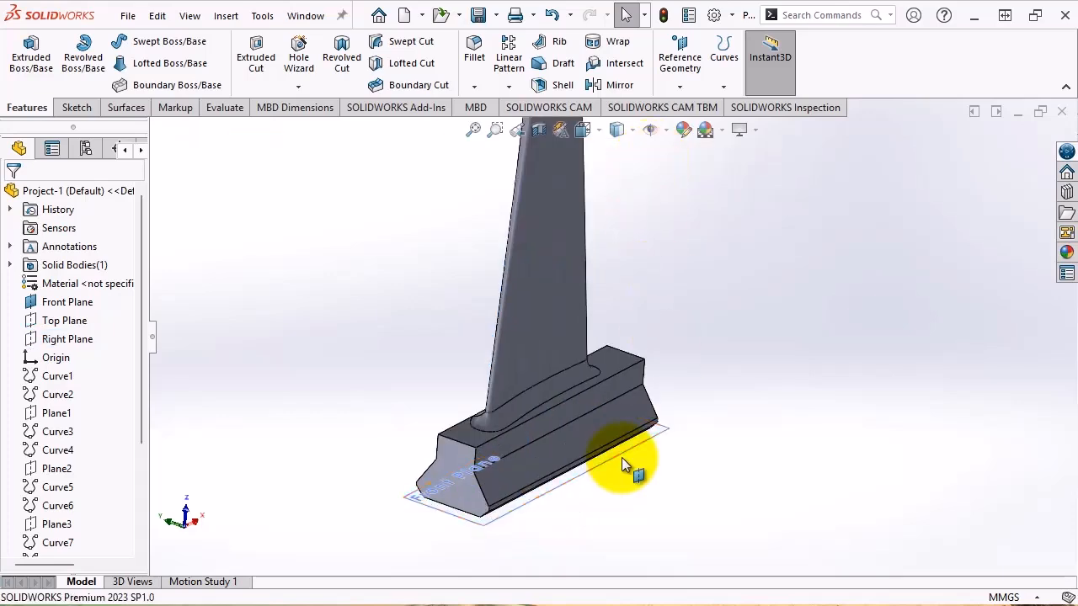
{"action": "scroll", "coordinate": [615, 468], "scroll_direction": "down", "scroll_amount": 3}
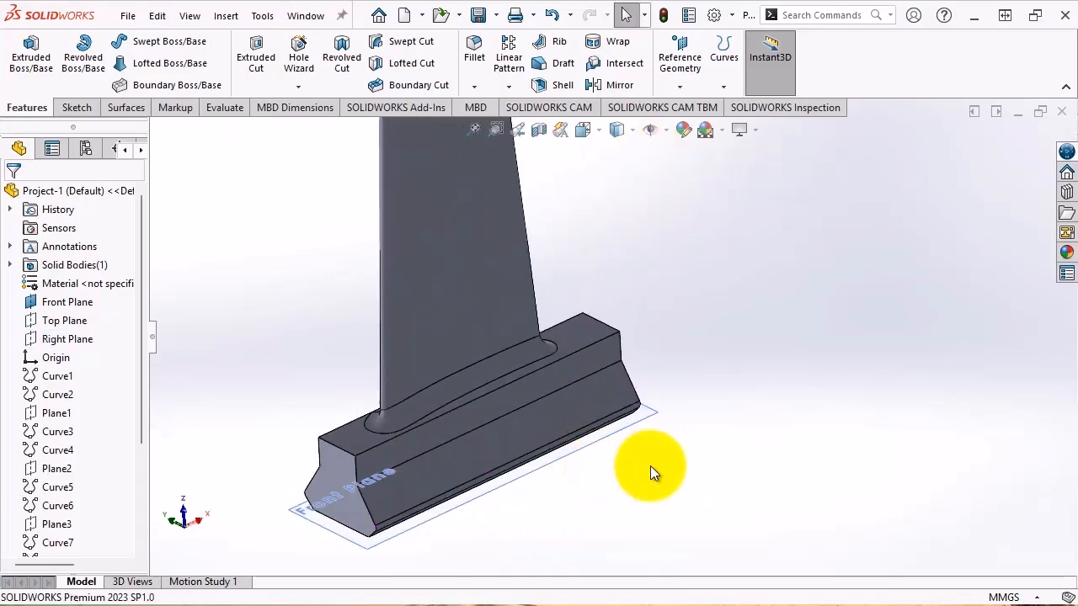
{"action": "scroll", "coordinate": [648, 409], "scroll_direction": "up", "scroll_amount": 1}
{"action": "middle_click_drag", "start_coordinate": [646, 401], "coordinate": [659, 349]}
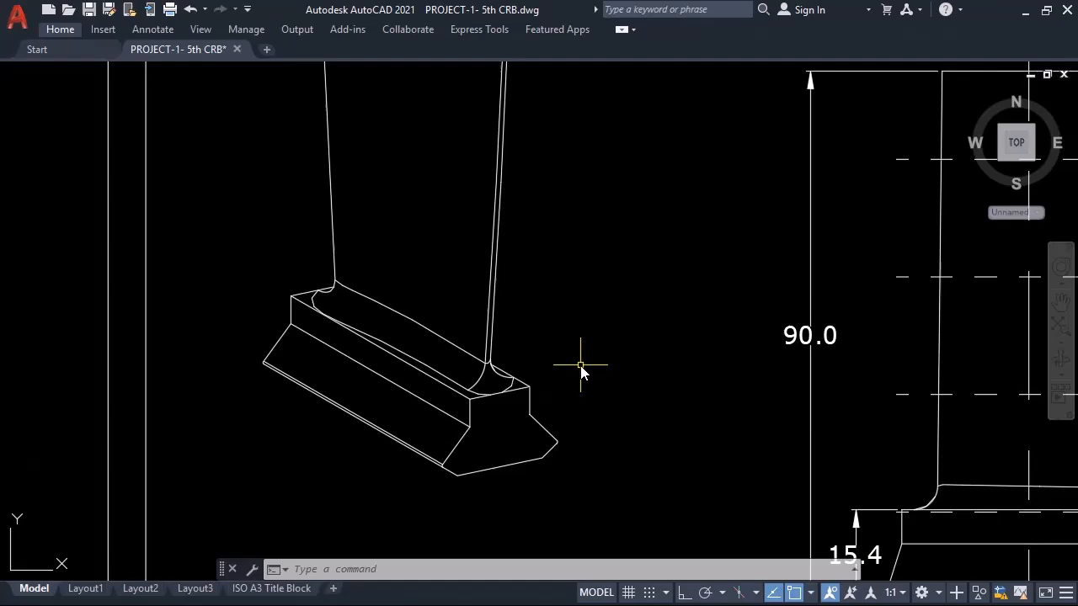
Switch to the AutoCAD drawing and examine the root's plan view for its end-cut angle and length dimensions.
{"action": "scroll", "coordinate": [580, 365], "scroll_direction": "down", "scroll_amount": 2}
{"action": "middle_click_drag", "start_coordinate": [751, 375], "coordinate": [426, 224]}
{"action": "scroll", "coordinate": [583, 508], "scroll_direction": "up", "scroll_amount": 4}
{"action": "middle_click_drag", "start_coordinate": [583, 509], "coordinate": [539, 244]}
{"action": "scroll", "coordinate": [540, 251], "scroll_direction": "down", "scroll_amount": 2}
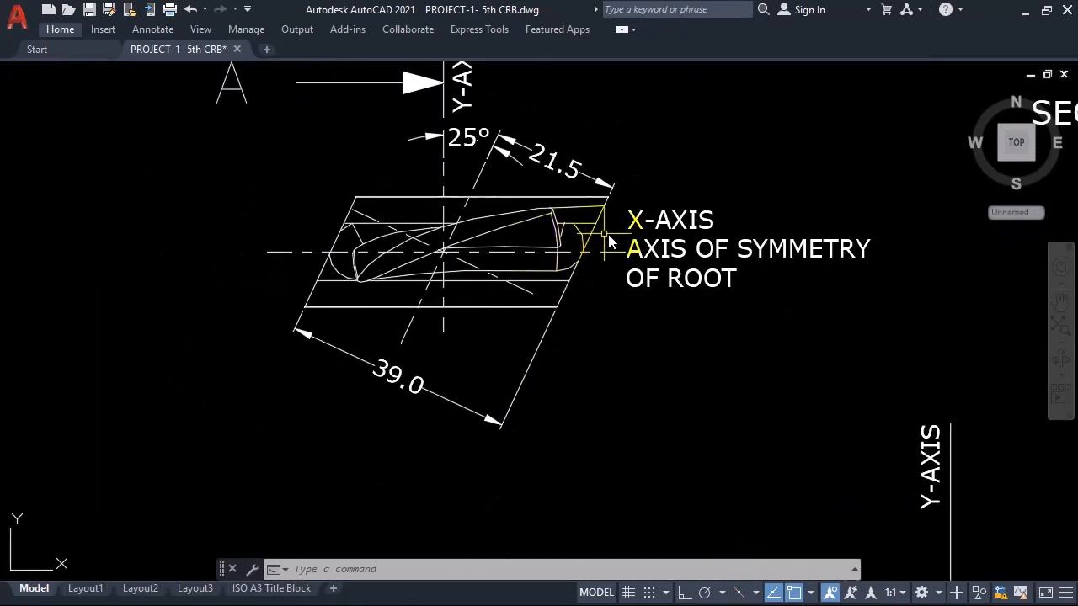
{"action": "middle_click_drag", "start_coordinate": [608, 234], "coordinate": [569, 291]}
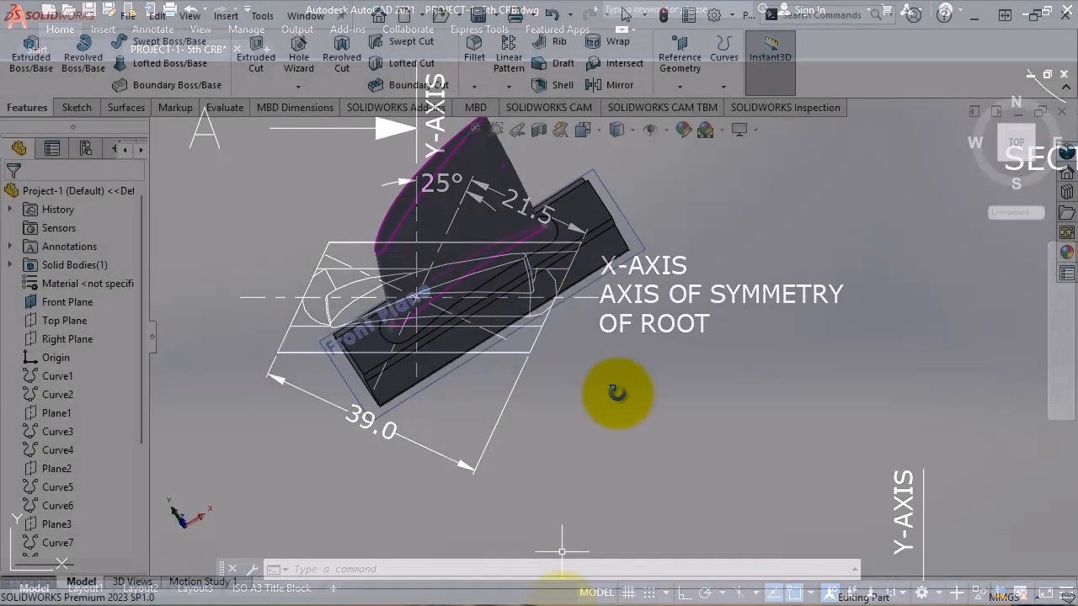
Return to the SOLIDWORKS part and start a new sketch on the Front Plane.
{"action": "mouse_move", "coordinate": [621, 389]}
{"action": "middle_mouse_down"}
{"action": "mouse_move", "coordinate": [620, 336]}
{"action": "mouse_move", "coordinate": [601, 397]}
{"action": "mouse_move", "coordinate": [505, 336]}
{"action": "middle_mouse_up"}
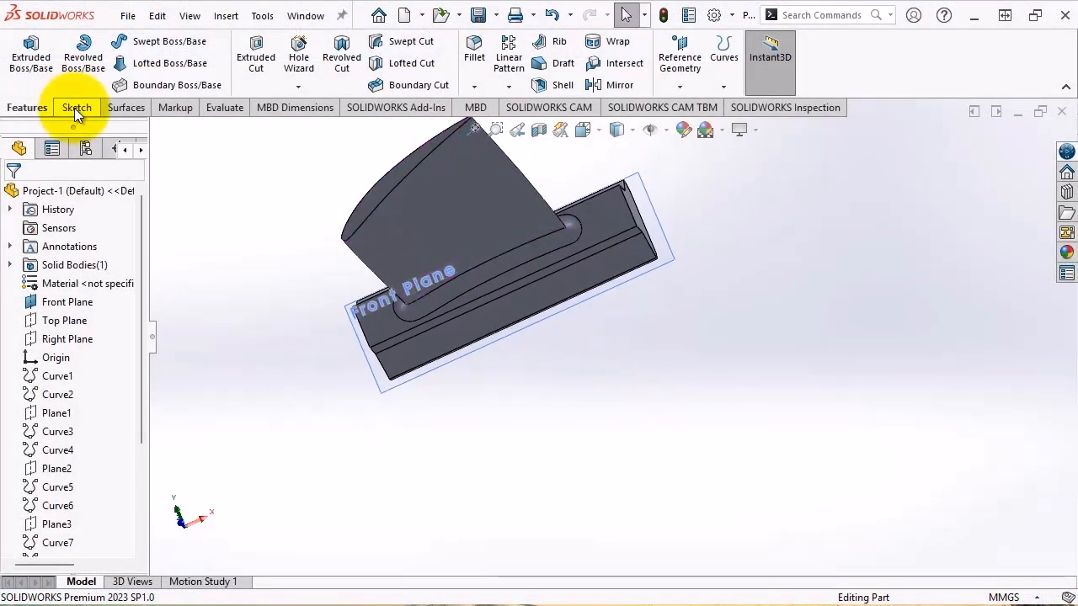
{"action": "left_click", "coordinate": [76, 108]}
{"action": "left_click", "coordinate": [24, 52]}
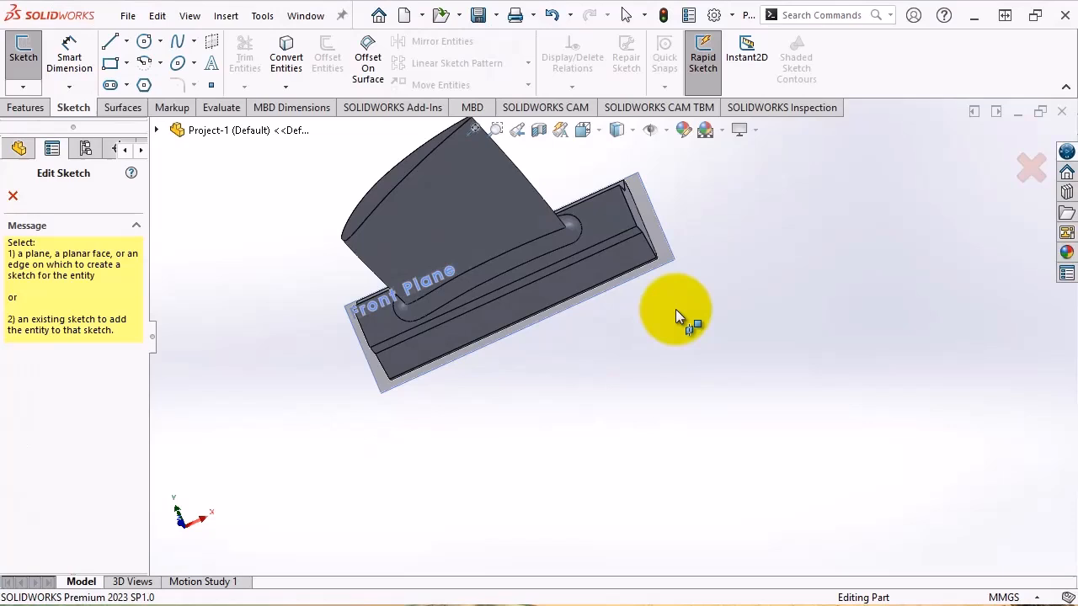
{"action": "left_click", "coordinate": [663, 231]}
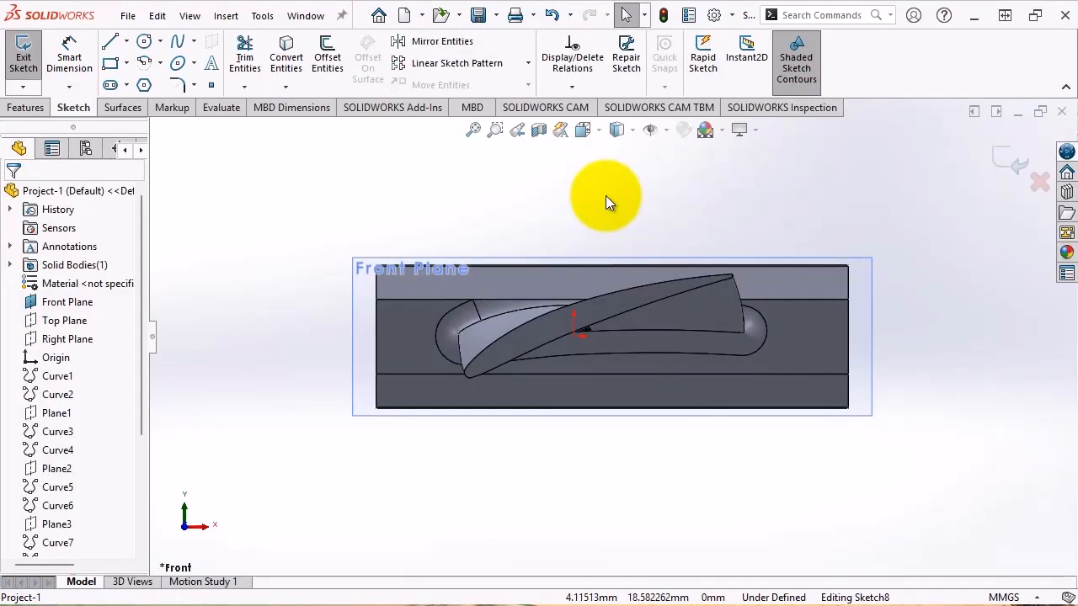
Sketch a closed trapezoid over the root's right end, with a slanted inner edge about 37 mm long and straight remaining sides.
{"action": "scroll", "coordinate": [273, 192], "scroll_direction": "down", "scroll_amount": 1}
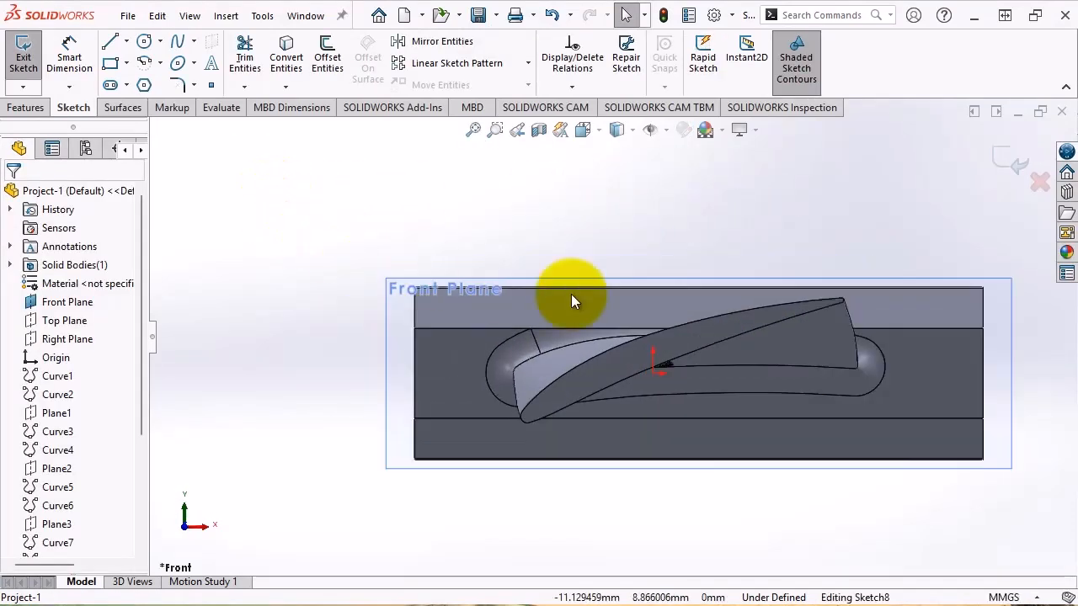
{"action": "scroll", "coordinate": [570, 294], "scroll_direction": "up", "scroll_amount": 3}
{"action": "scroll", "coordinate": [994, 375], "scroll_direction": "down", "scroll_amount": 1}
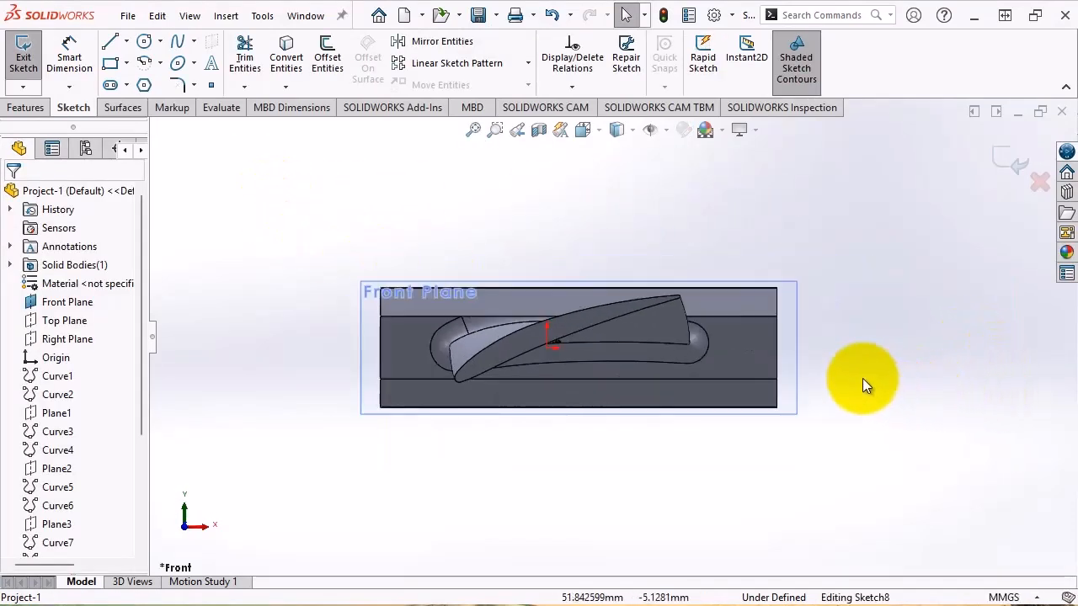
{"action": "left_click", "coordinate": [109, 43]}
{"action": "left_click", "coordinate": [787, 240]}
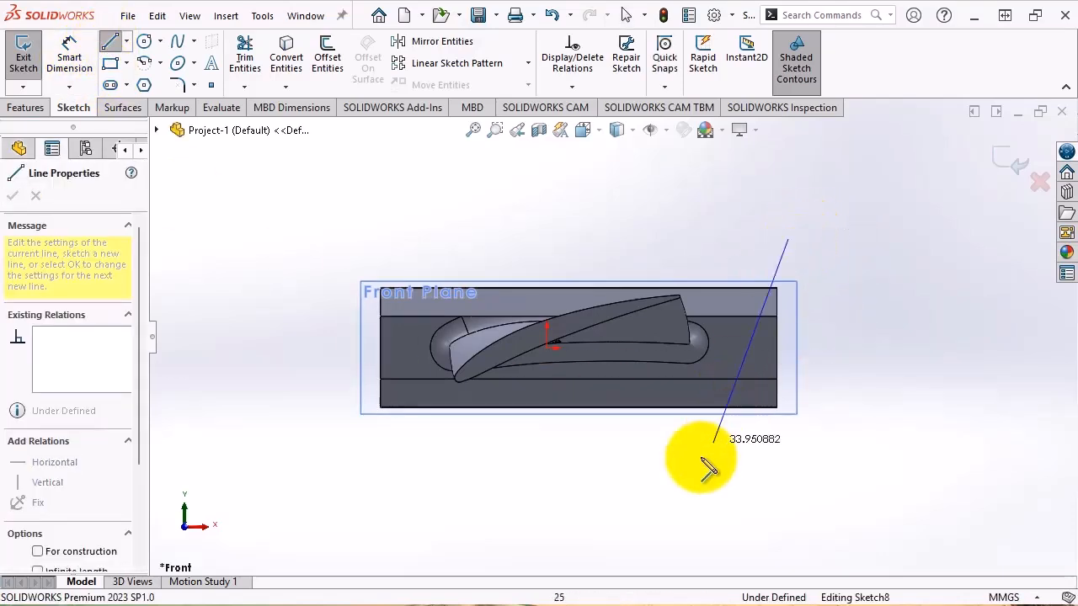
{"action": "left_click", "coordinate": [685, 453]}
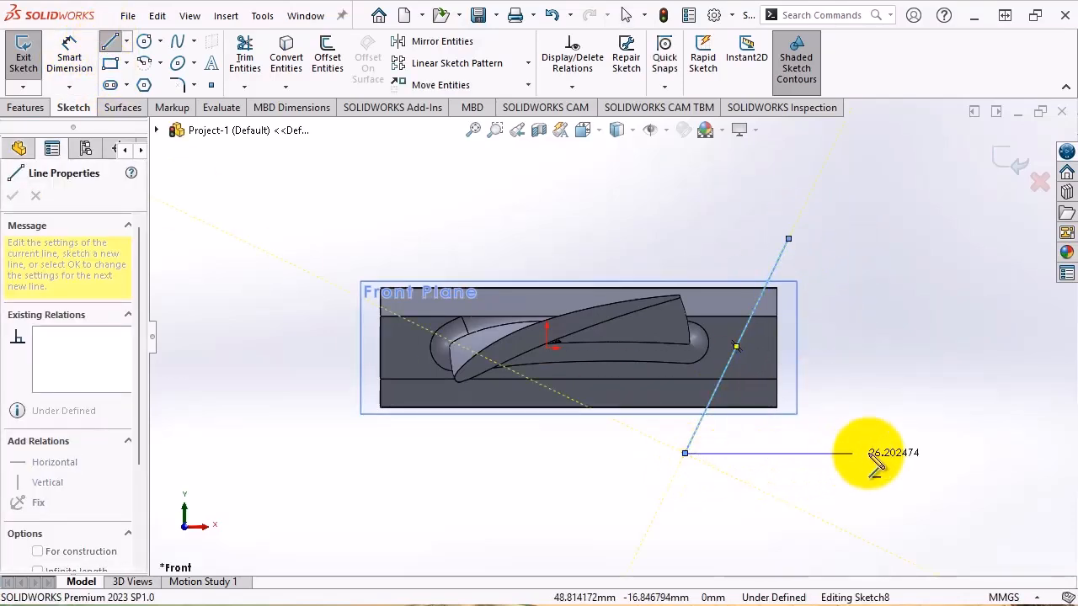
{"action": "left_click", "coordinate": [874, 453]}
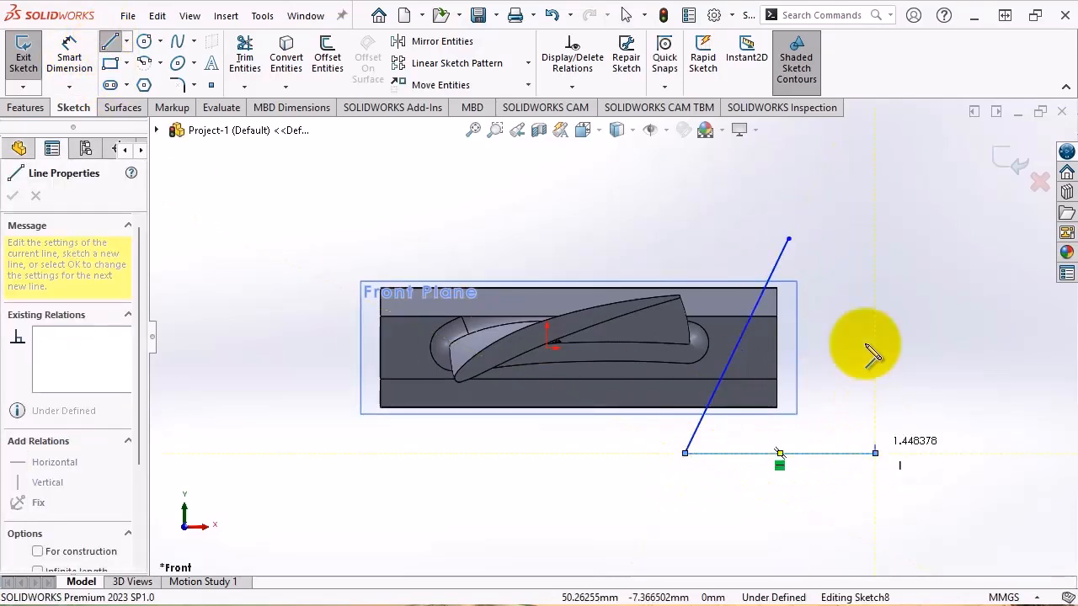
{"action": "left_click", "coordinate": [875, 239]}
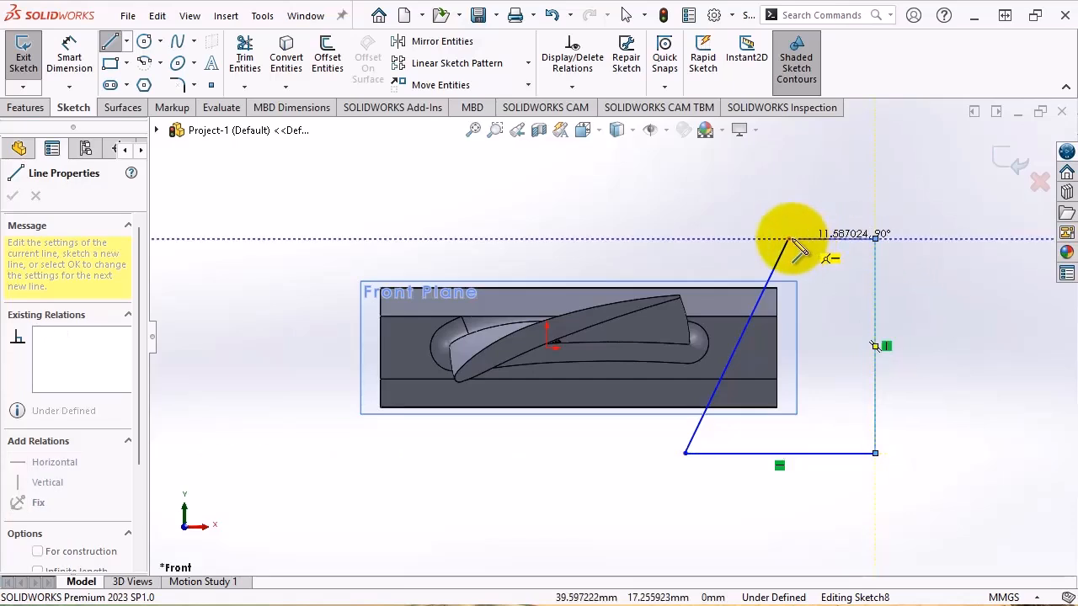
{"action": "left_click", "coordinate": [787, 240]}
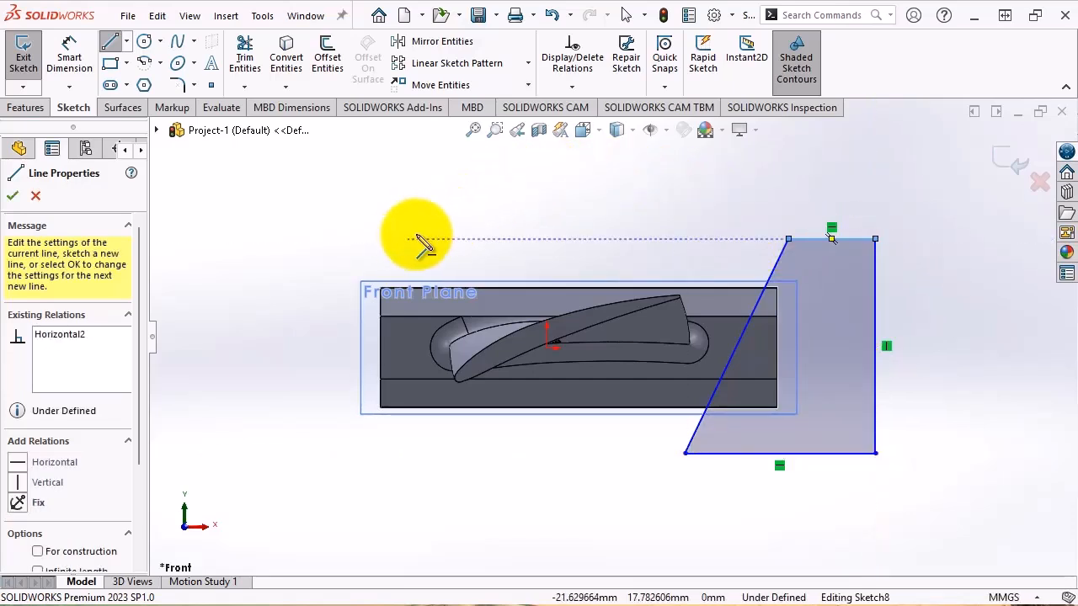
Sketch a closed four-sided profile over the root's left end, with its inner edge slanted and extending past both long root edges.
{"action": "left_click", "coordinate": [448, 226]}
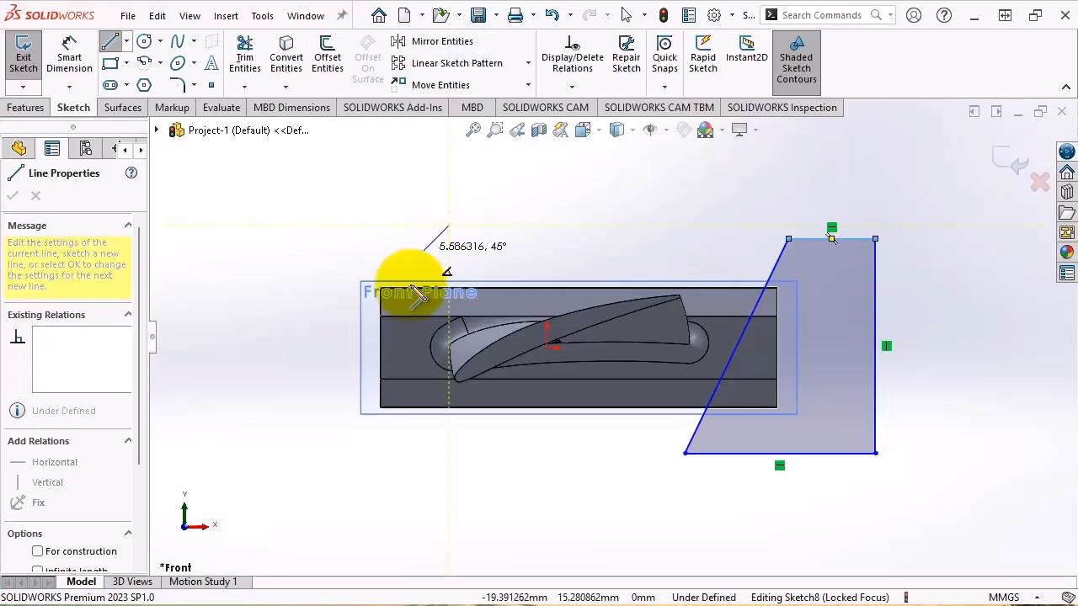
{"action": "left_click", "coordinate": [383, 453]}
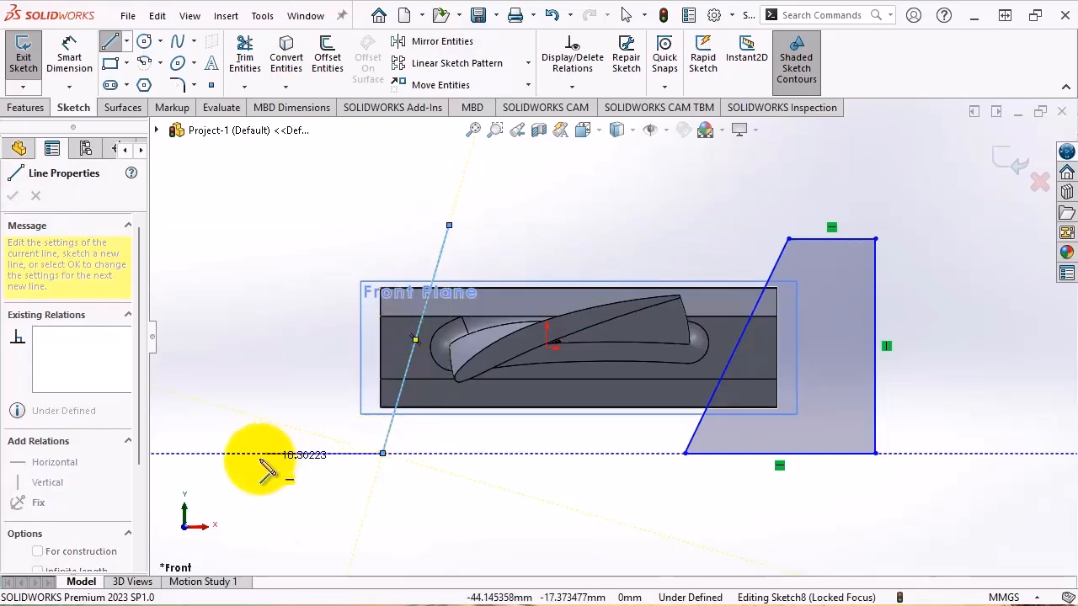
{"action": "left_click", "coordinate": [259, 454]}
{"action": "left_click", "coordinate": [259, 218]}
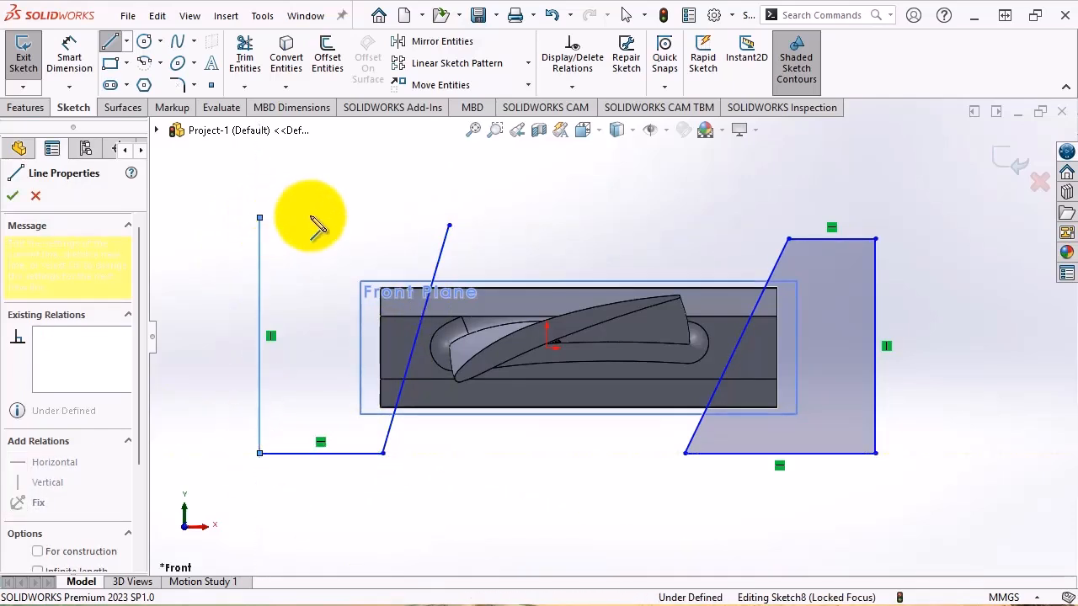
{"action": "left_click", "coordinate": [448, 225]}
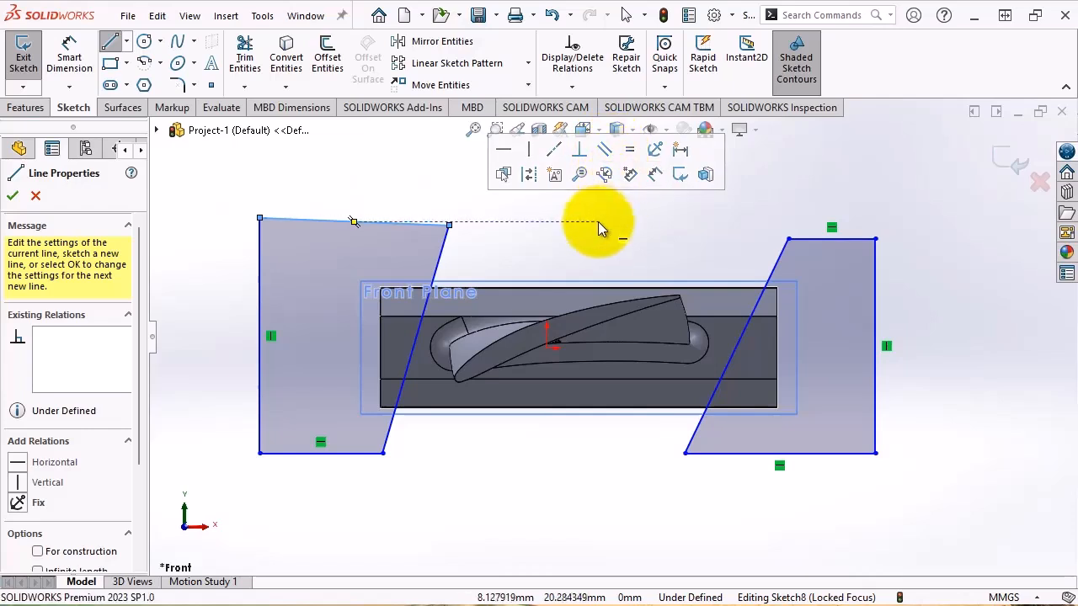
{"action": "key", "text": "Escape"}
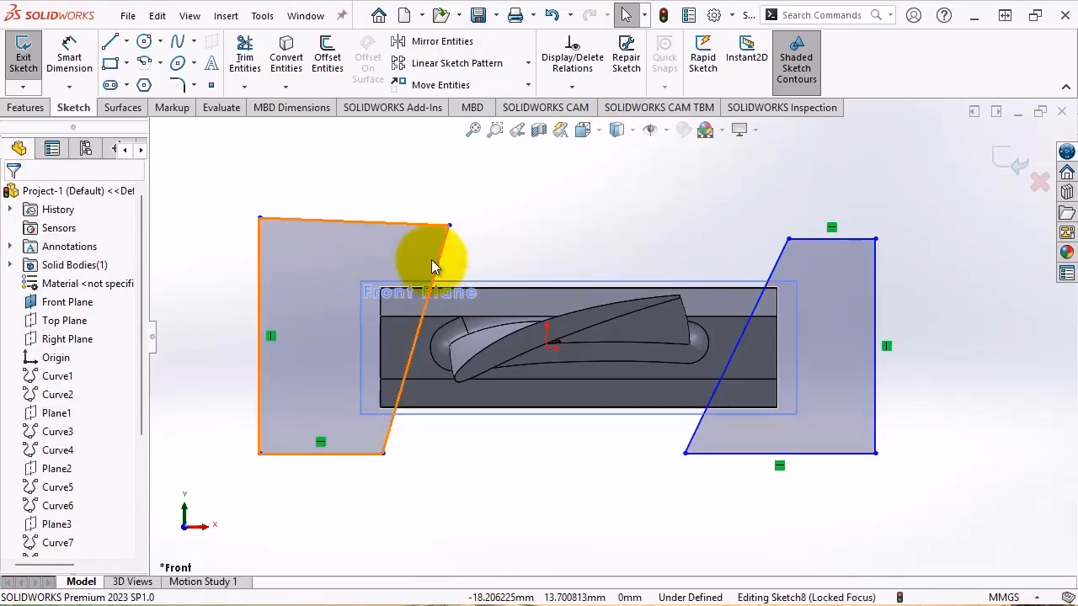
Sketch a slanted line about 31 mm long from the origin up and to the right, past the root's upper edge.
{"action": "left_click", "coordinate": [110, 41]}
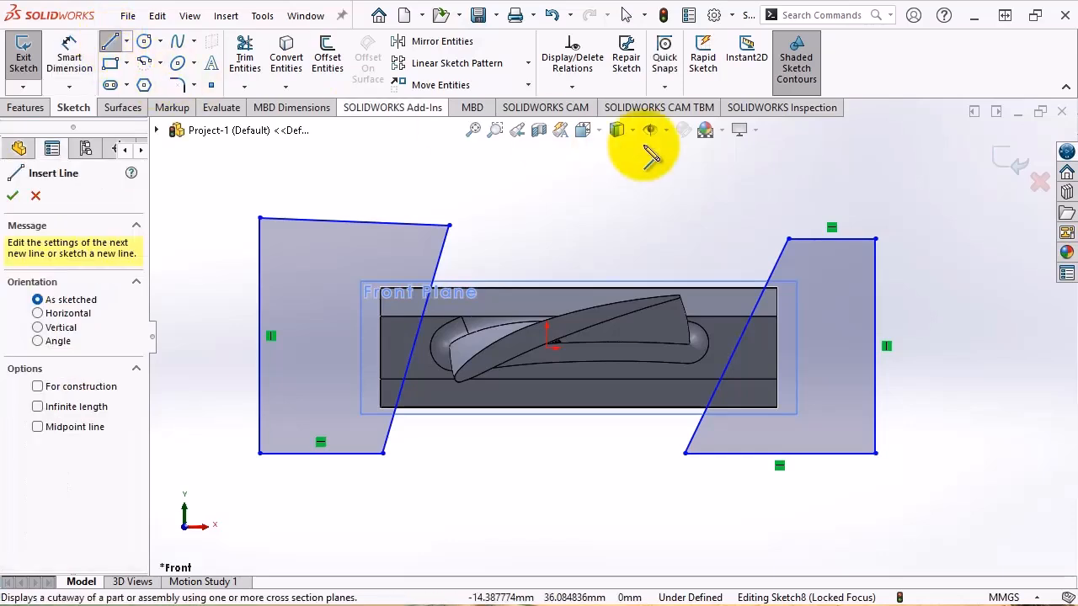
{"action": "left_click", "coordinate": [549, 346]}
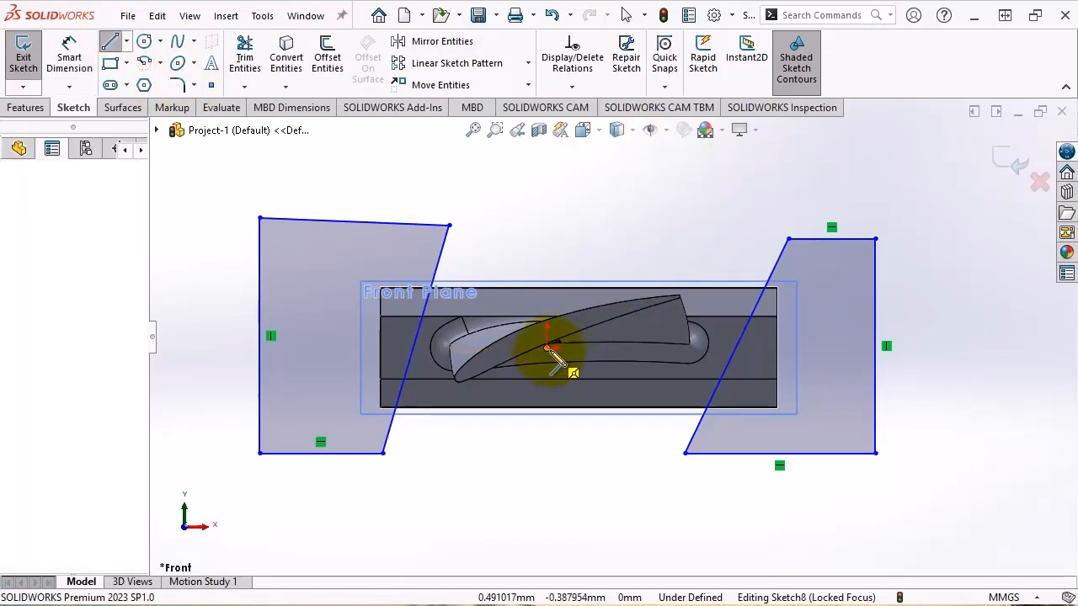
{"action": "left_click", "coordinate": [631, 169]}
{"action": "key", "text": "Escape"}
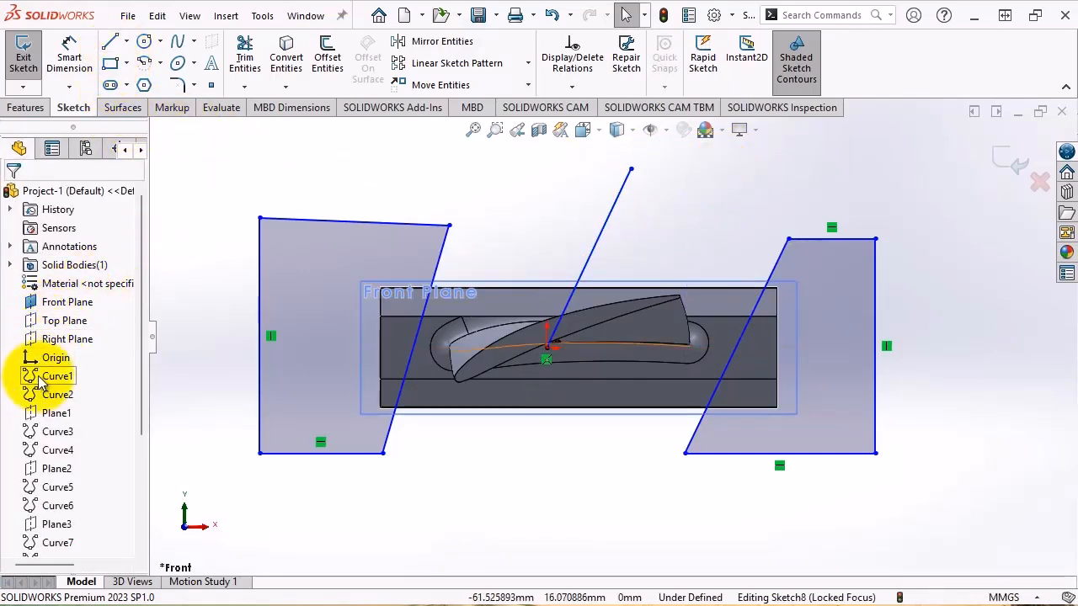
Show the Right Plane in the model view.
{"action": "left_click", "coordinate": [65, 342]}
{"action": "left_click", "coordinate": [105, 320]}
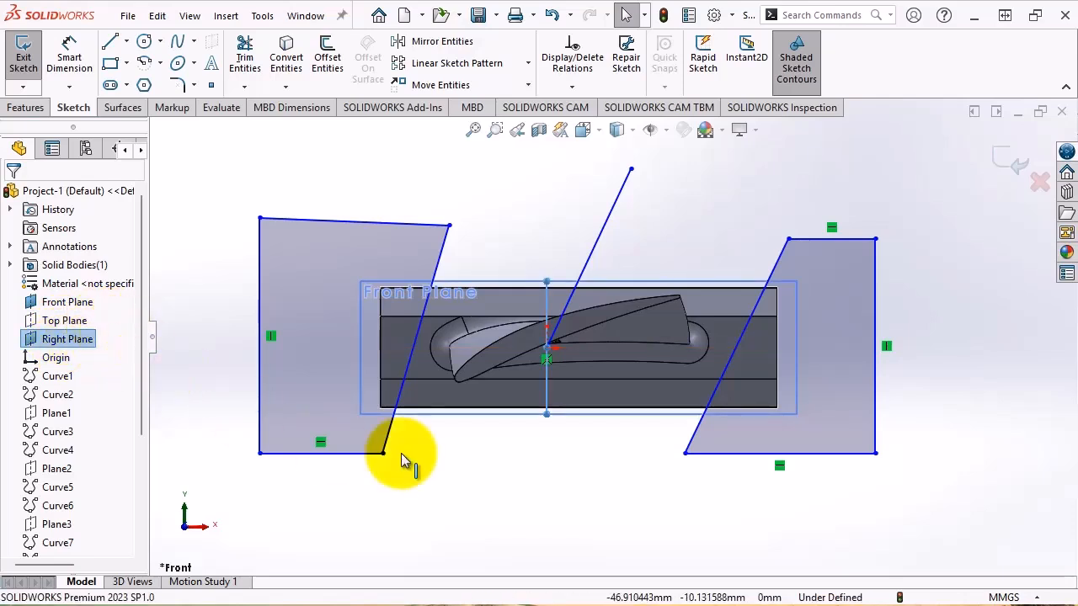
{"action": "left_click", "coordinate": [589, 467]}
Dimension the angle between the slanted line from the origin and the Right Plane as 25°.
{"action": "left_click", "coordinate": [69, 55]}
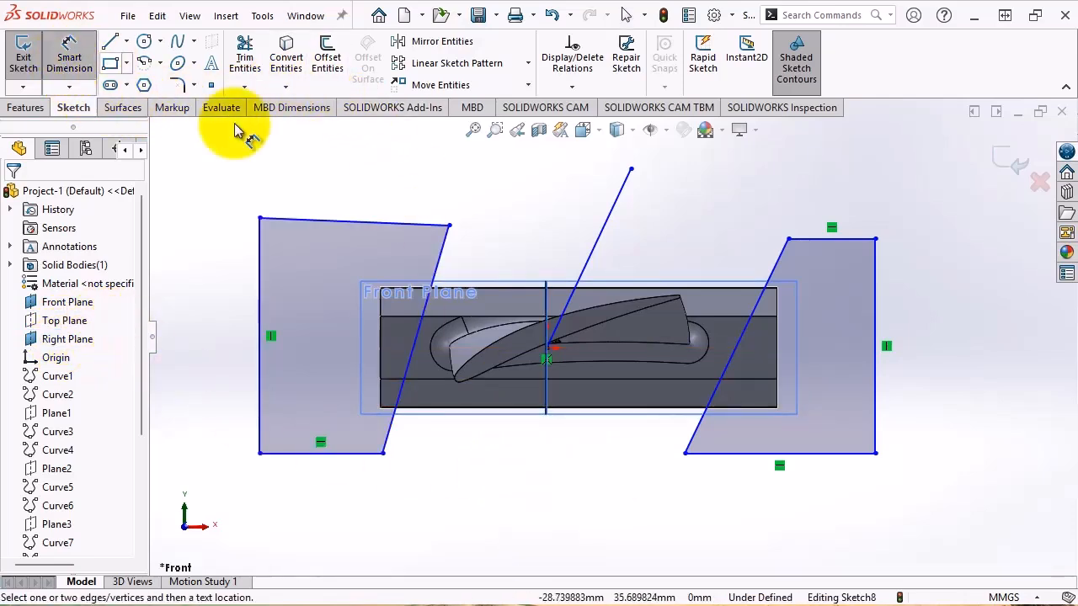
{"action": "left_click", "coordinate": [610, 227]}
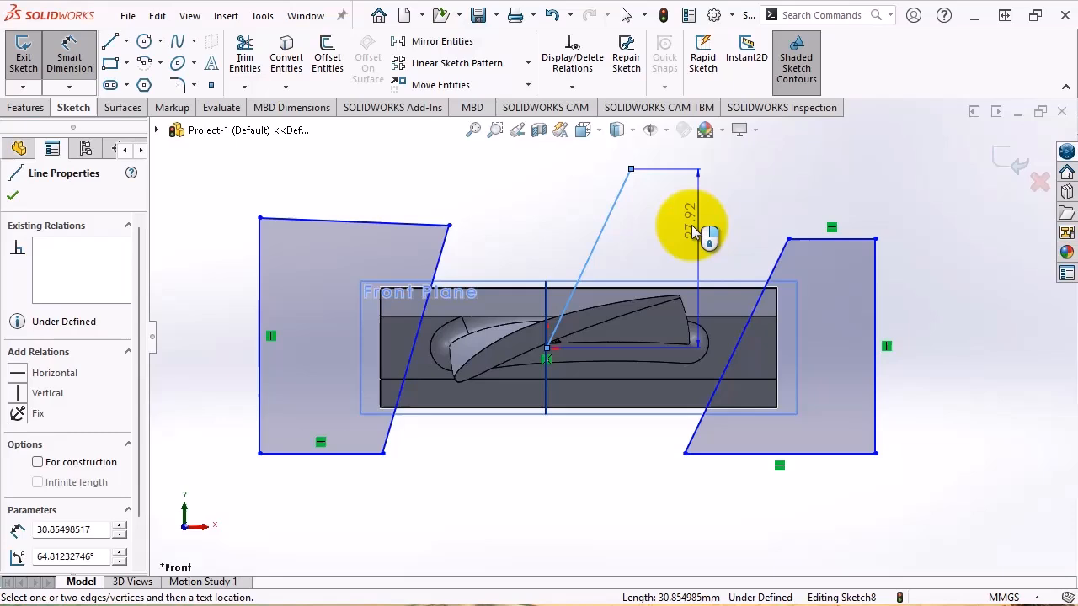
{"action": "left_click", "coordinate": [547, 302]}
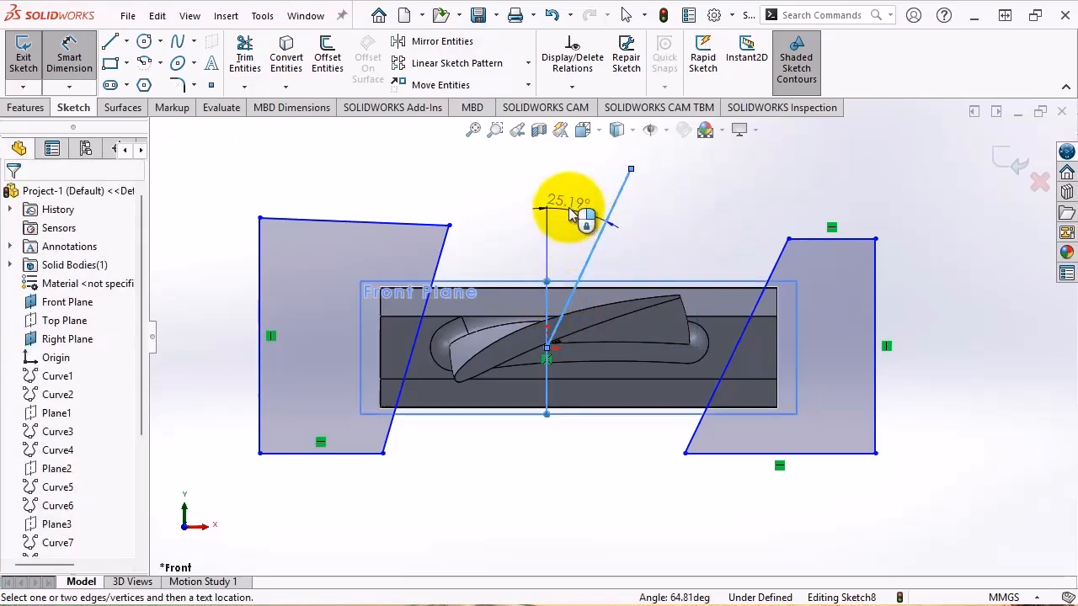
{"action": "left_click", "coordinate": [515, 180]}
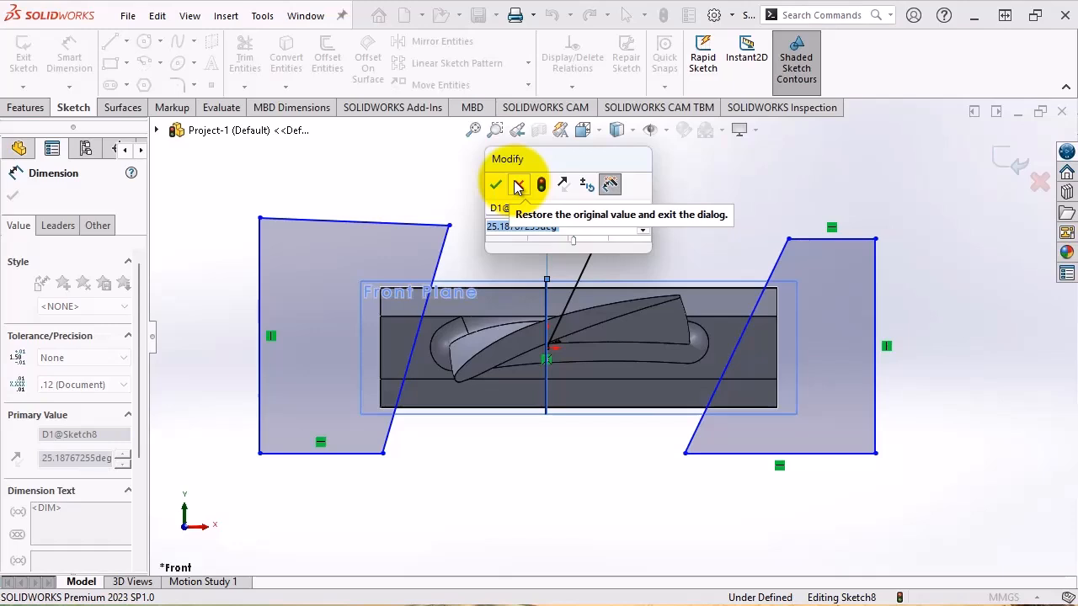
{"action": "type", "text": "25"}
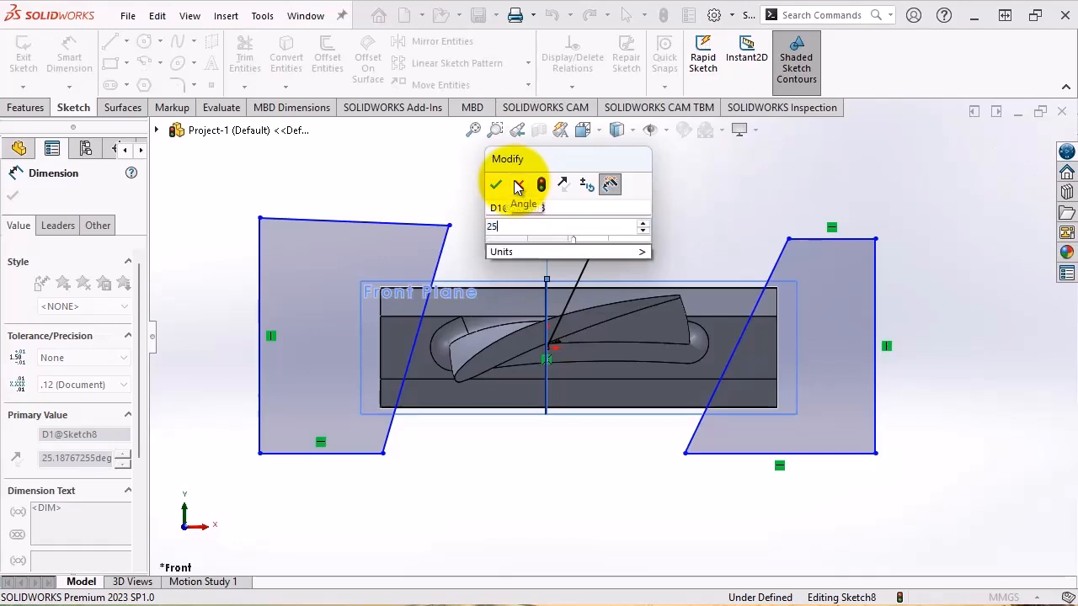
{"action": "key", "text": "Return"}
{"action": "key", "text": "Escape"}
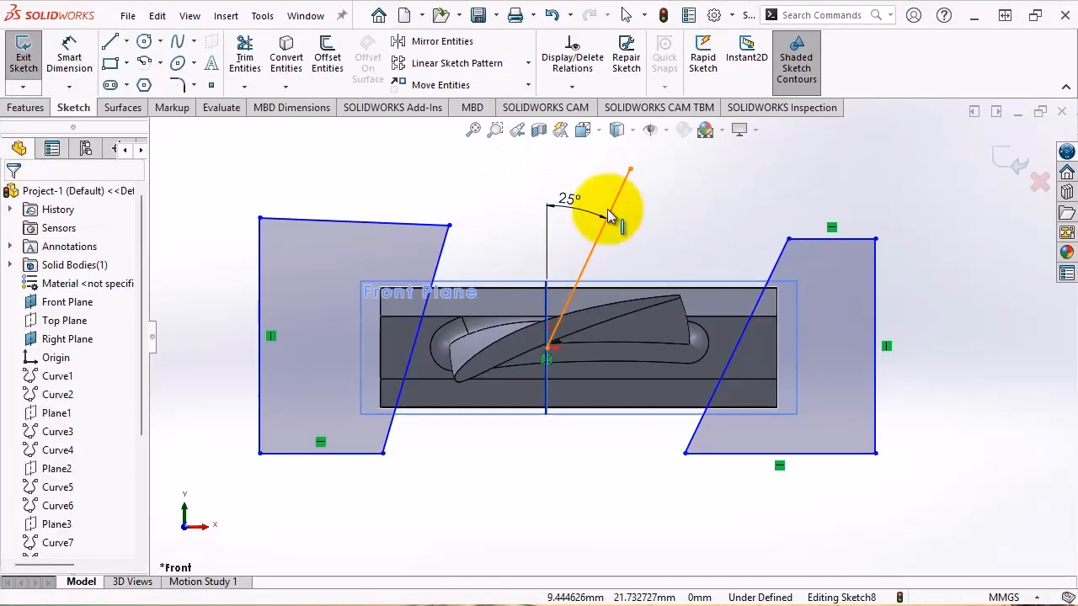
Convert the slanted line from the origin to construction geometry.
{"action": "left_click", "coordinate": [618, 192]}
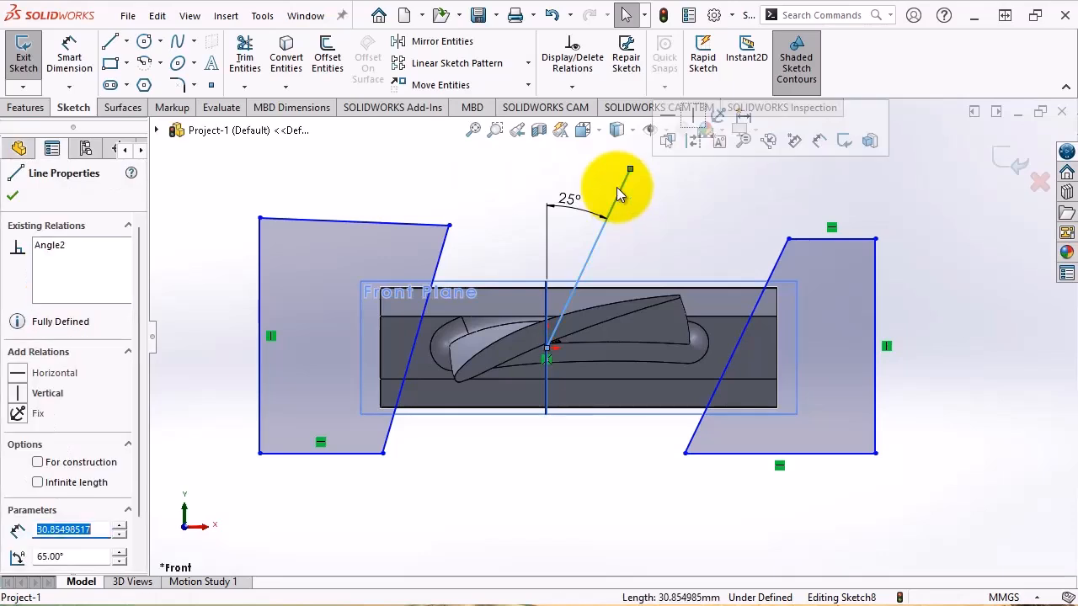
{"action": "left_click", "coordinate": [693, 141]}
{"action": "left_click", "coordinate": [713, 194]}
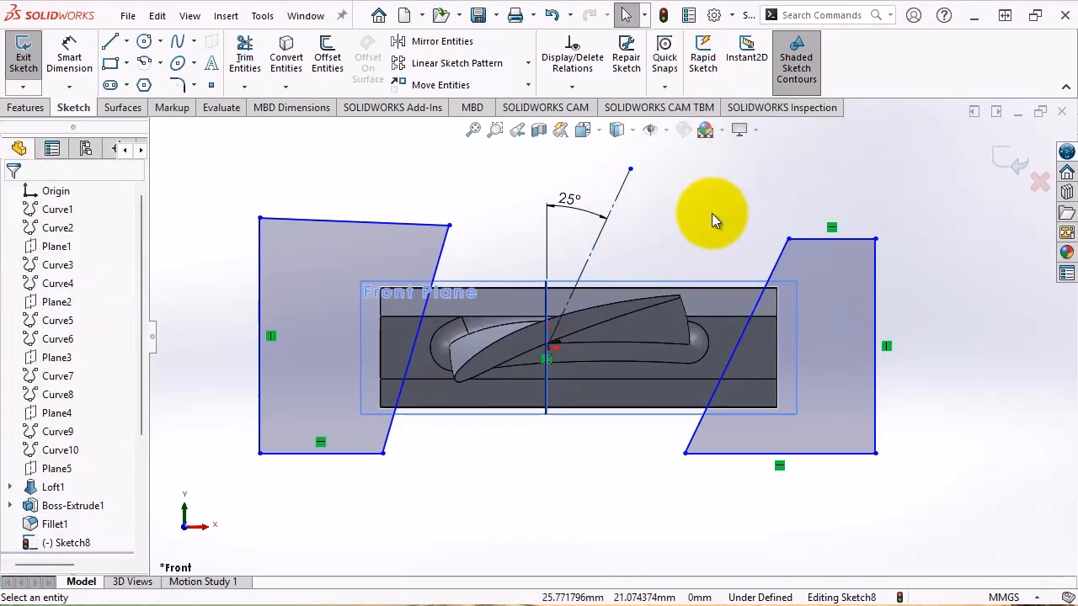
Try dimensioning between the construction line and the right profile's slanted edge, and delete that dimension.
{"action": "left_click", "coordinate": [71, 50]}
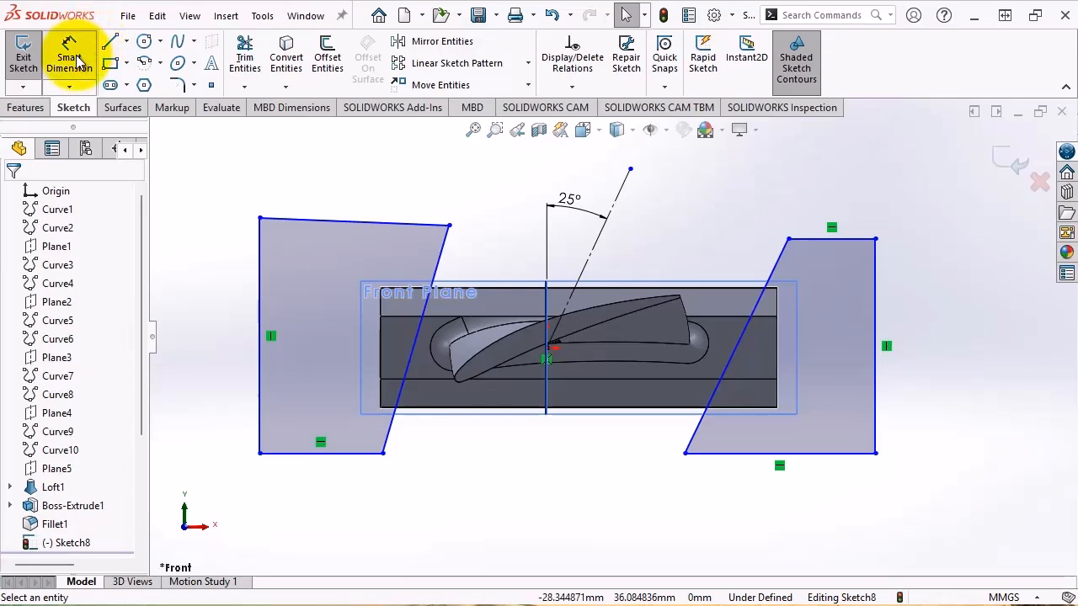
{"action": "left_click", "coordinate": [618, 192]}
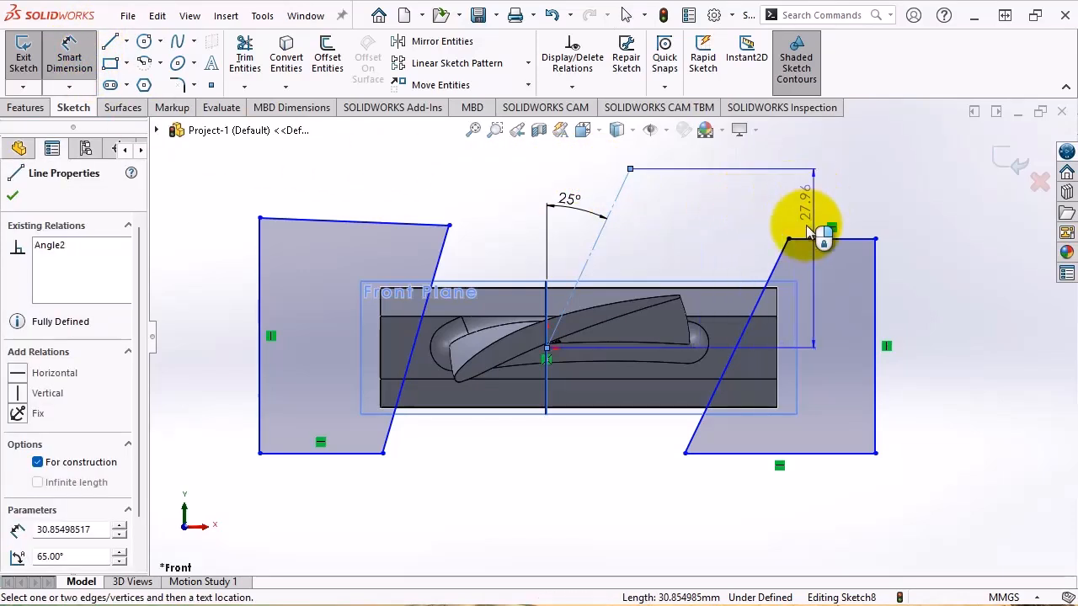
{"action": "left_click", "coordinate": [774, 283]}
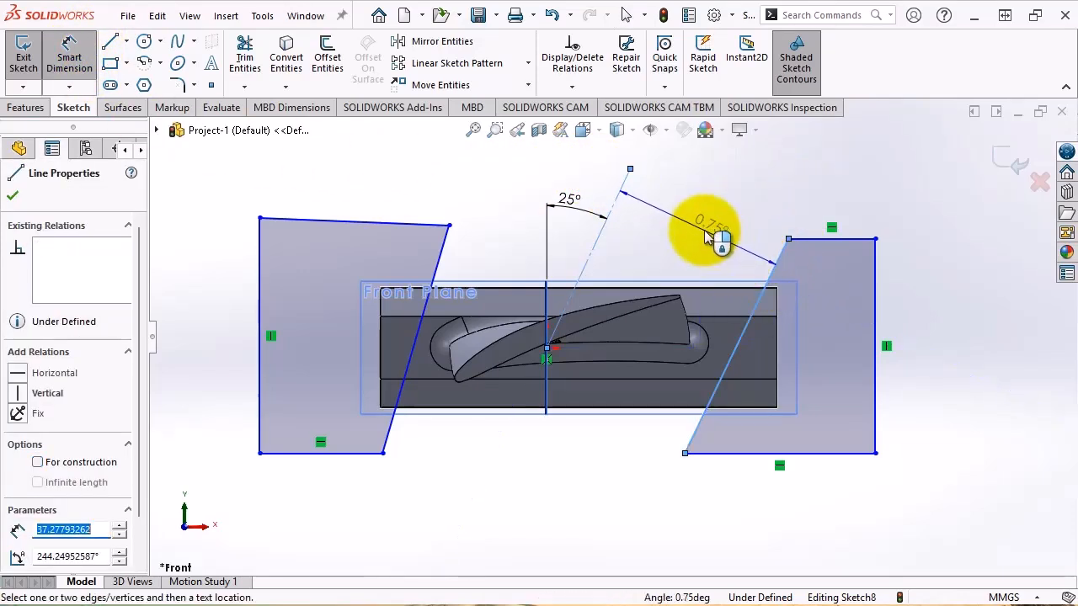
{"action": "left_click", "coordinate": [734, 154]}
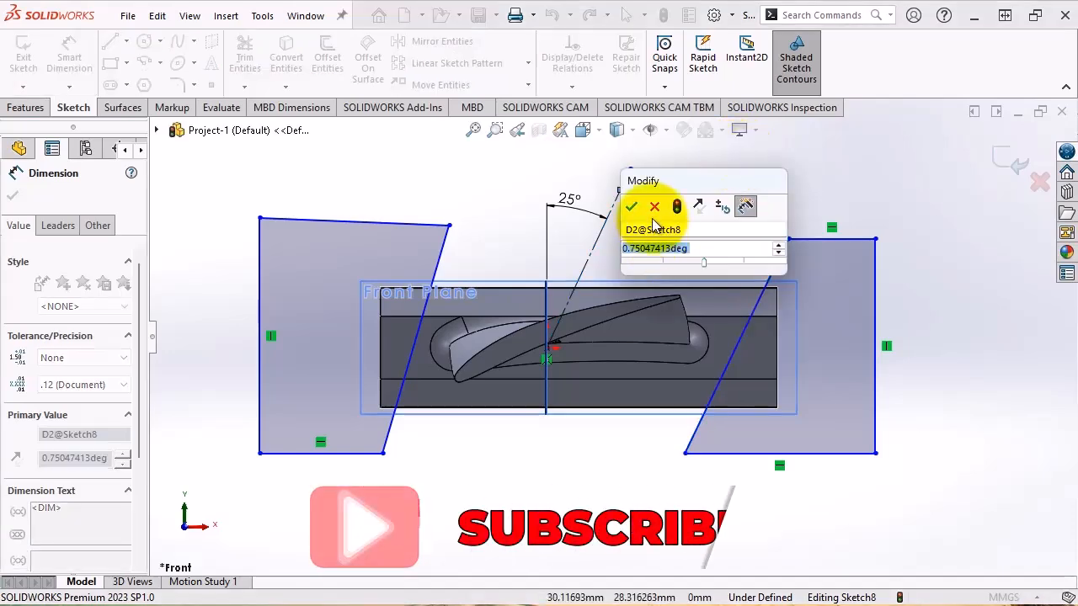
{"action": "left_click", "coordinate": [817, 180]}
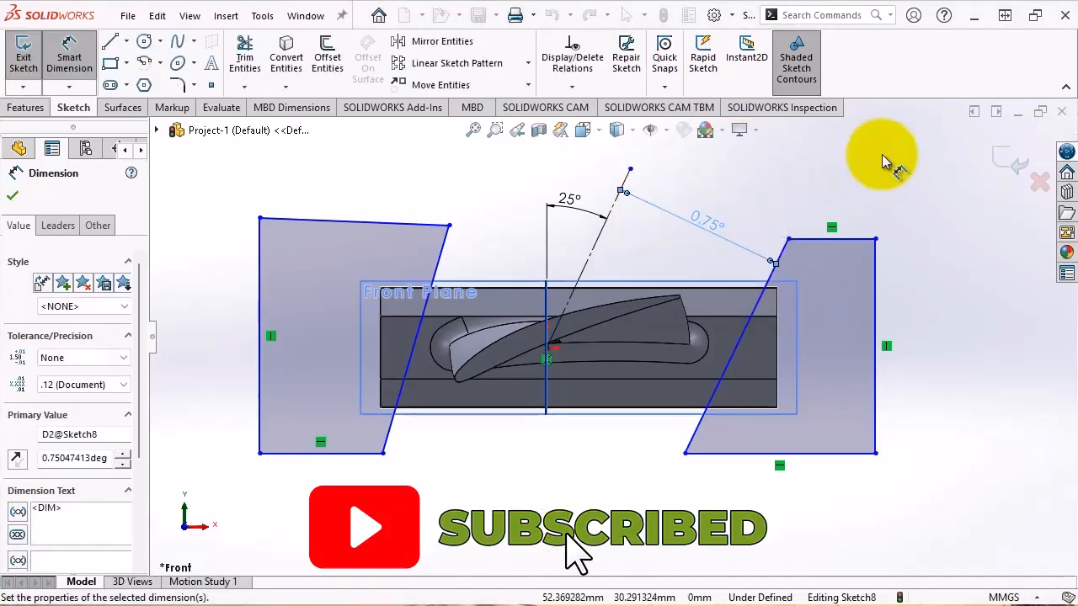
{"action": "key", "text": "Escape"}
{"action": "left_click", "coordinate": [708, 228]}
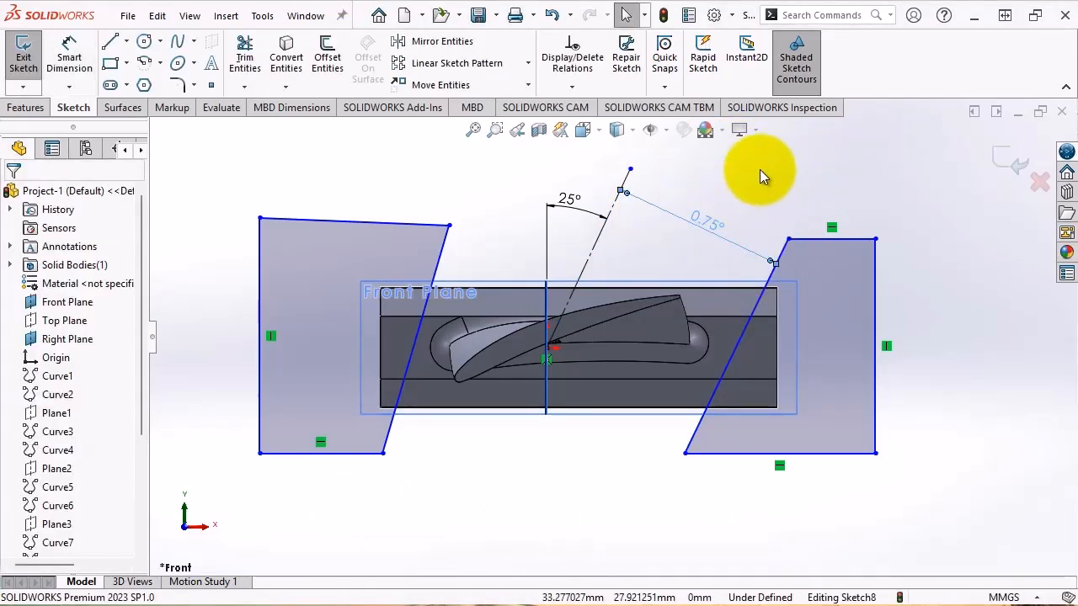
{"action": "key", "text": "Delete"}
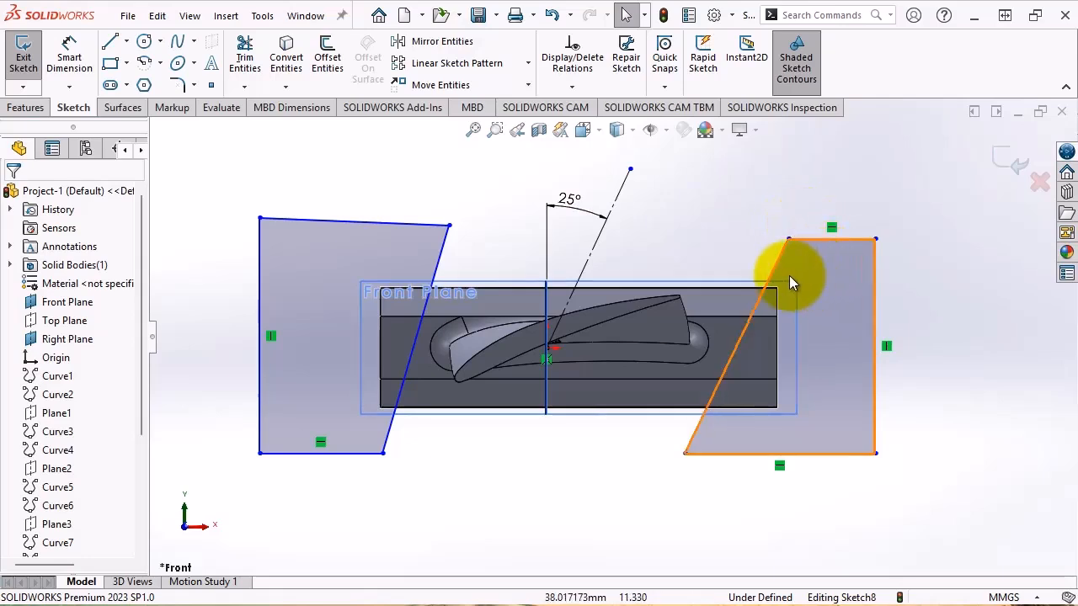
Make the right profile's slanted inner edge parallel to the construction line.
{"action": "left_click", "coordinate": [776, 264]}
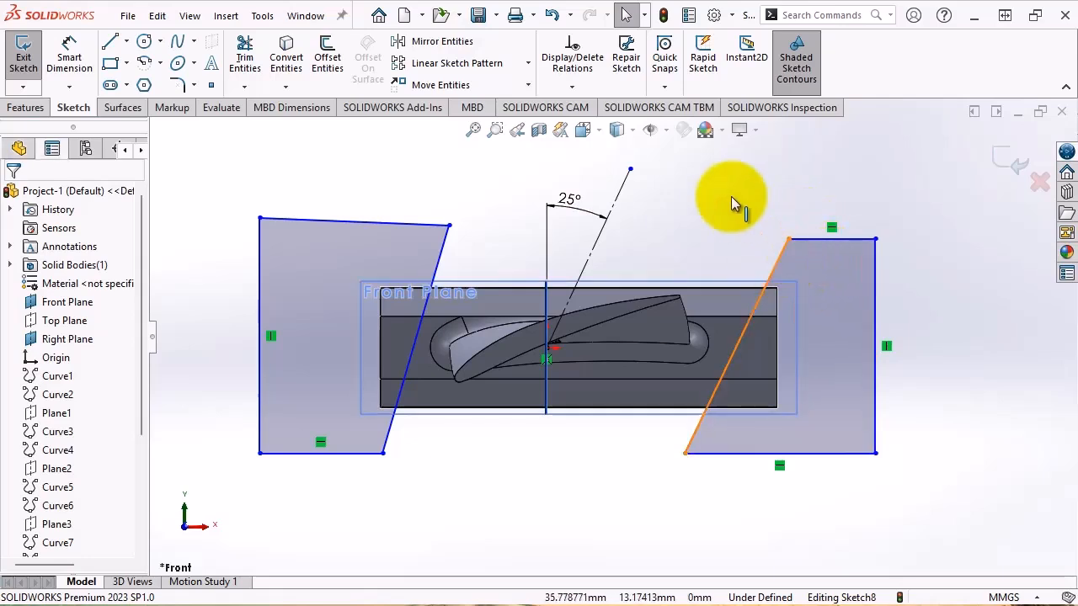
{"action": "left_click", "coordinate": [621, 203], "text": "ctrl"}
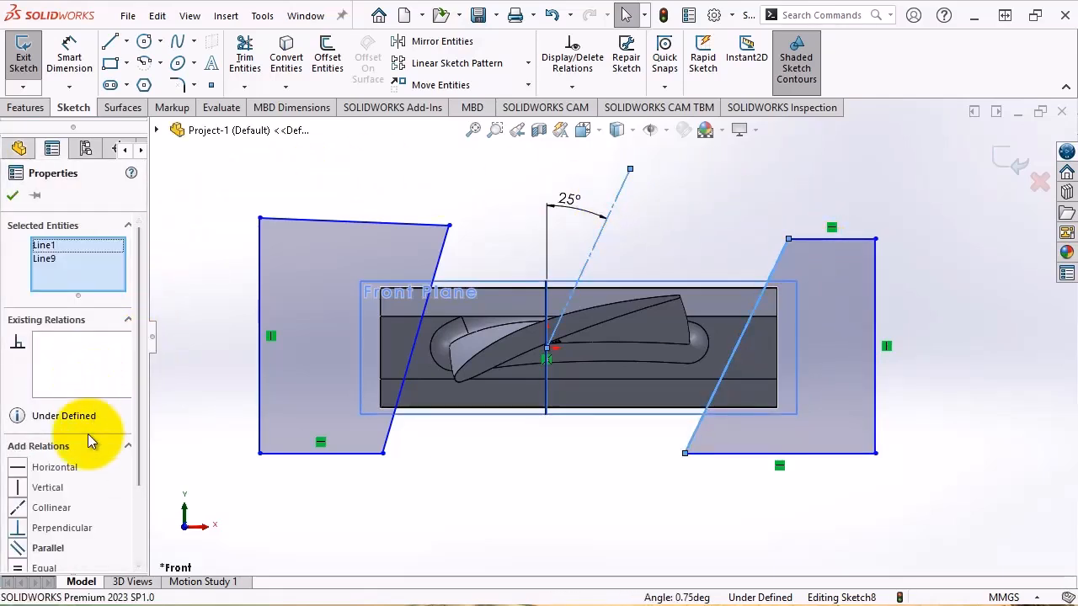
{"action": "left_click", "coordinate": [25, 548]}
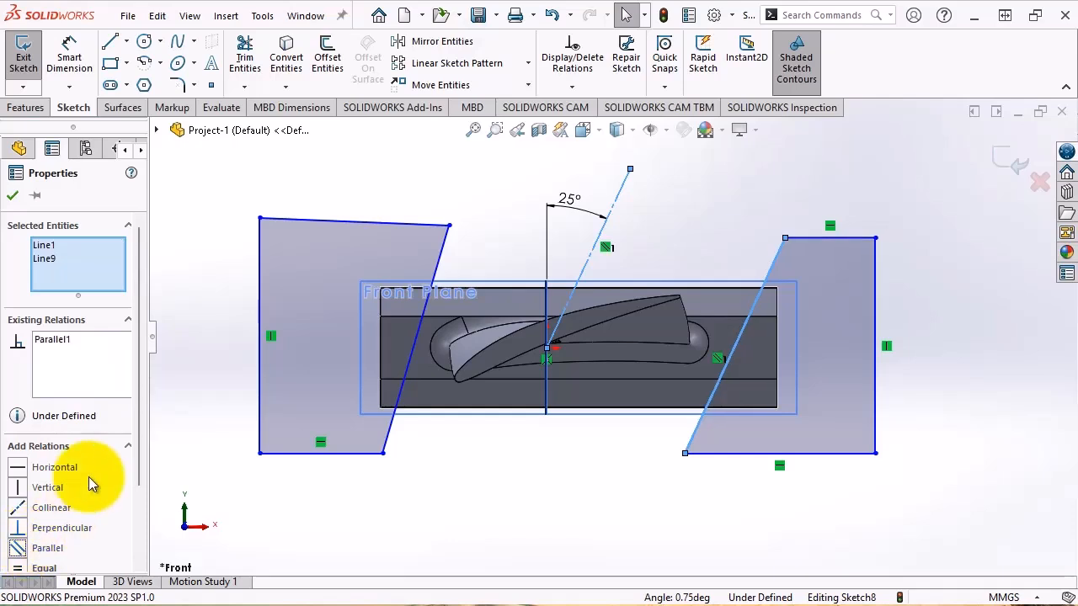
{"action": "left_click", "coordinate": [13, 194]}
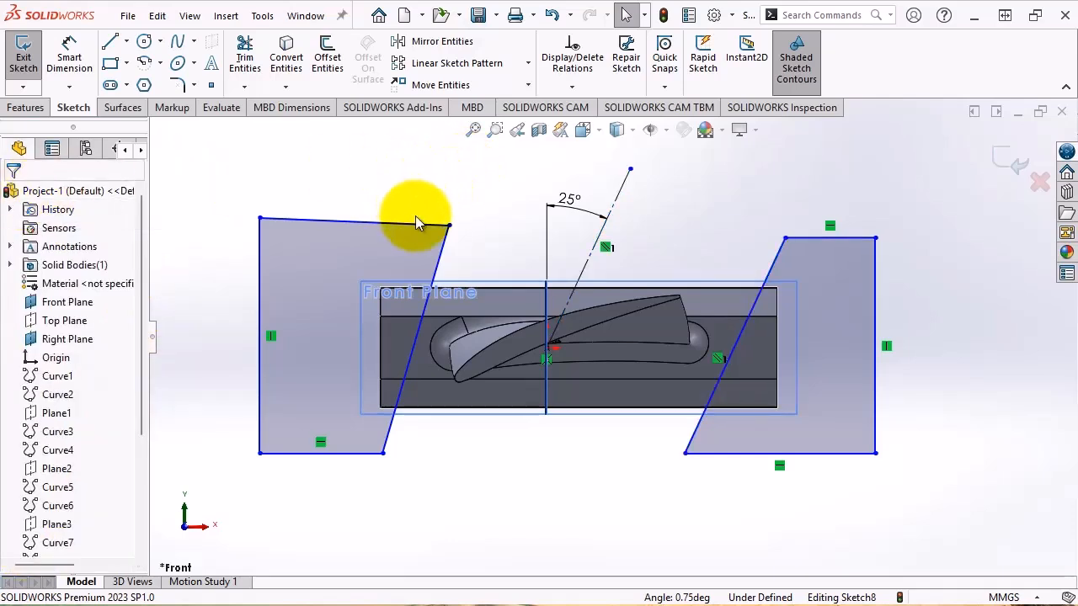
Make the left profile's slanted inner edge parallel to the right profile's slanted inner edge.
{"action": "left_click", "coordinate": [444, 252]}
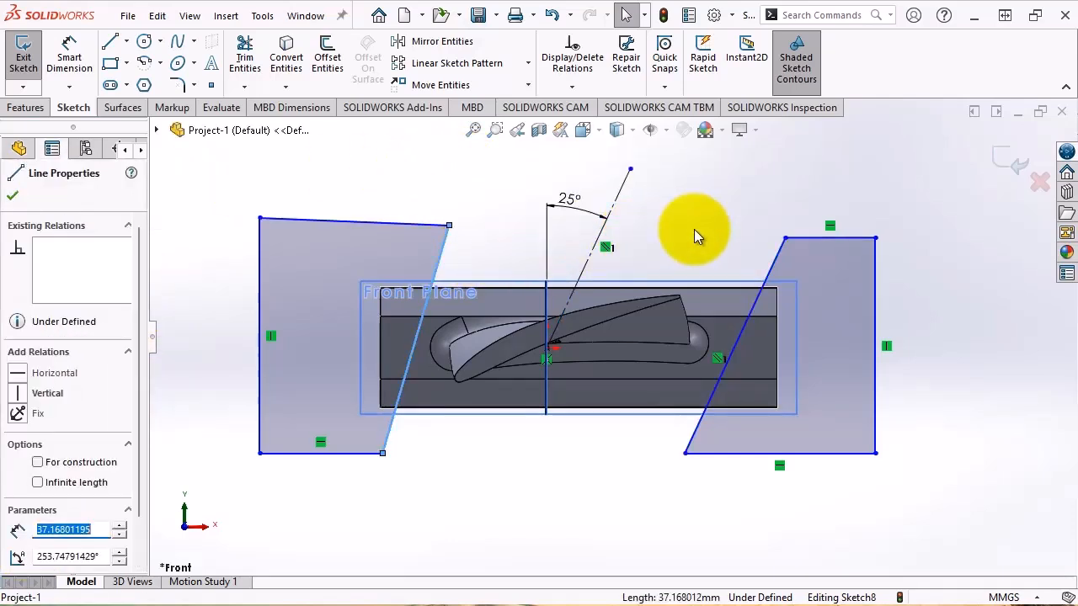
{"action": "left_click", "coordinate": [775, 278], "text": "ctrl"}
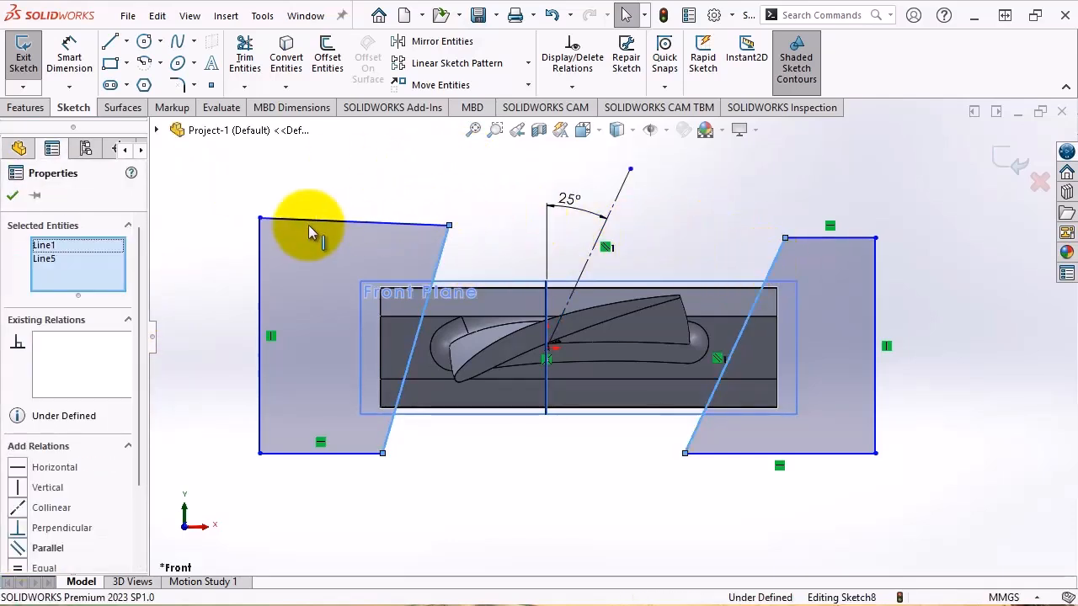
{"action": "left_click", "coordinate": [17, 552]}
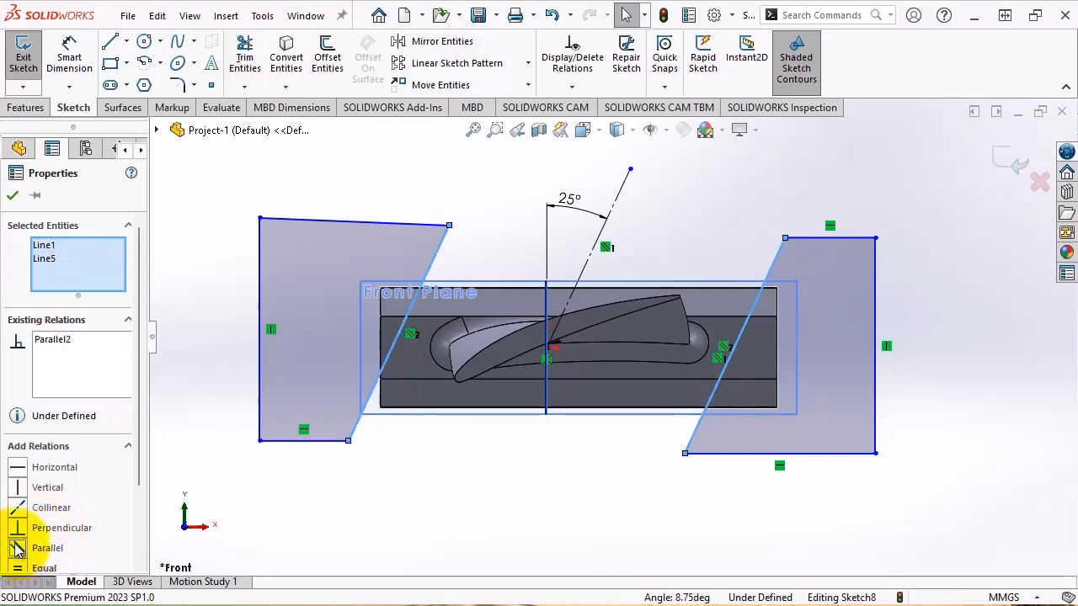
{"action": "left_click", "coordinate": [11, 195]}
Dimension the distance between the construction line and the right profile's slanted edge as 21.5 mm.
{"action": "left_click", "coordinate": [70, 51]}
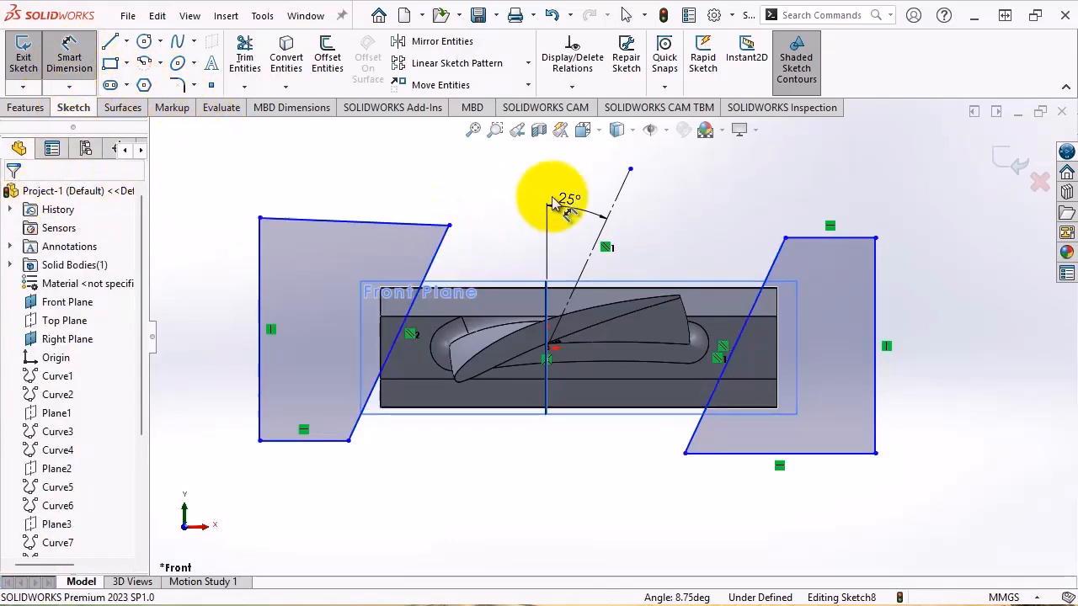
{"action": "left_click", "coordinate": [615, 204]}
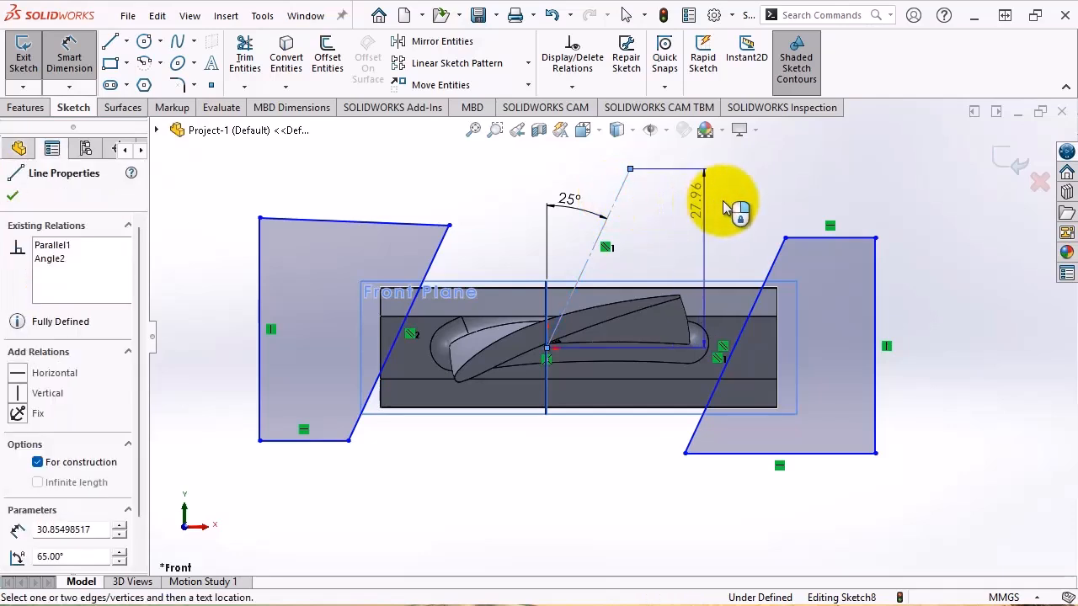
{"action": "left_click", "coordinate": [767, 278]}
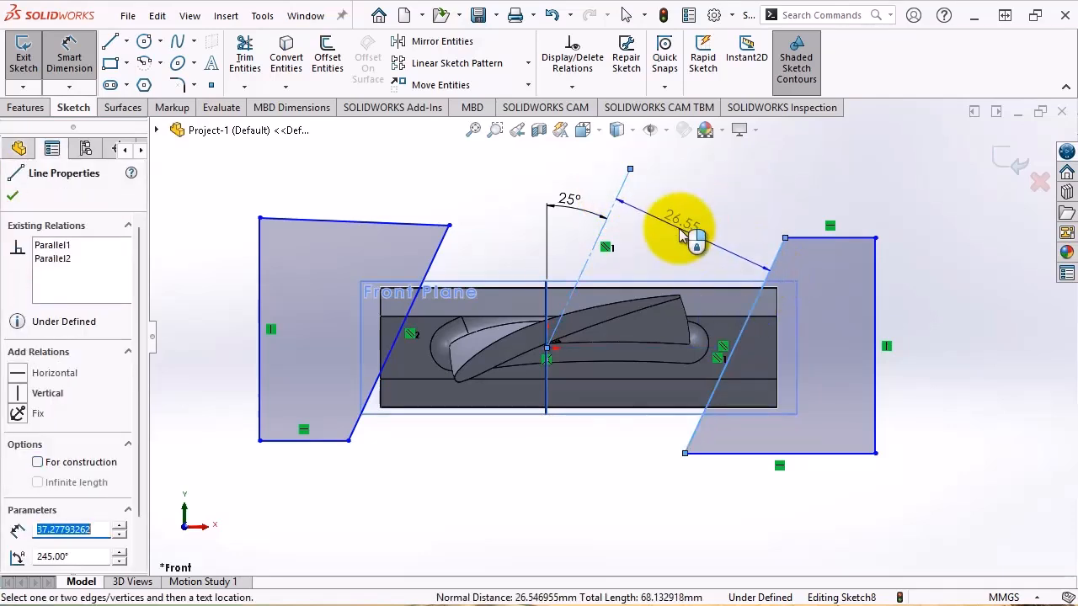
{"action": "left_click", "coordinate": [680, 225]}
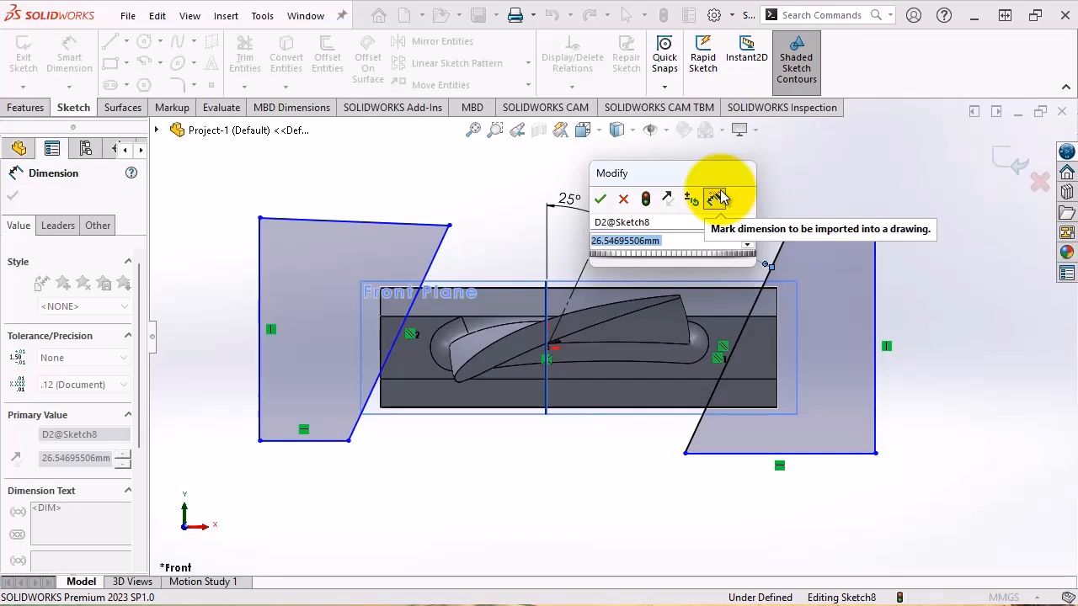
{"action": "type", "text": "2"}
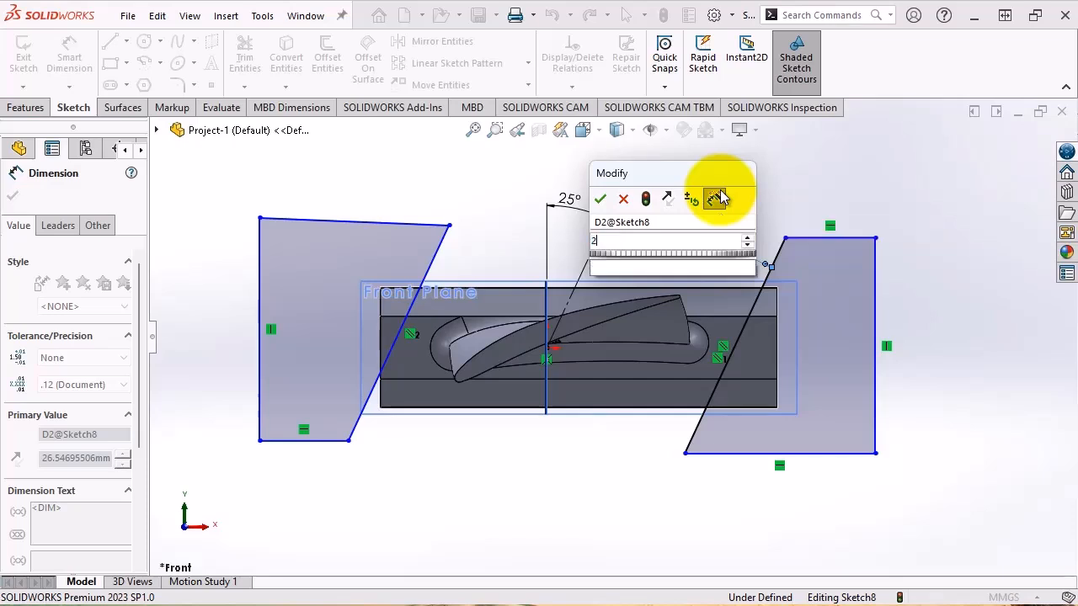
{"action": "type", "text": "1.5"}
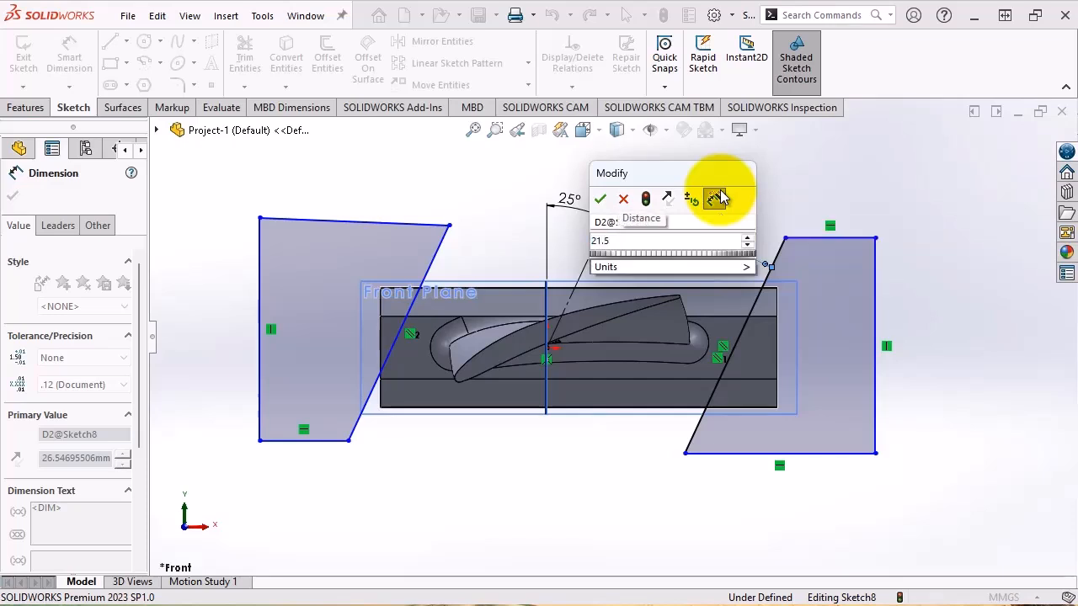
{"action": "key", "text": "Return"}
{"action": "key", "text": "Escape"}
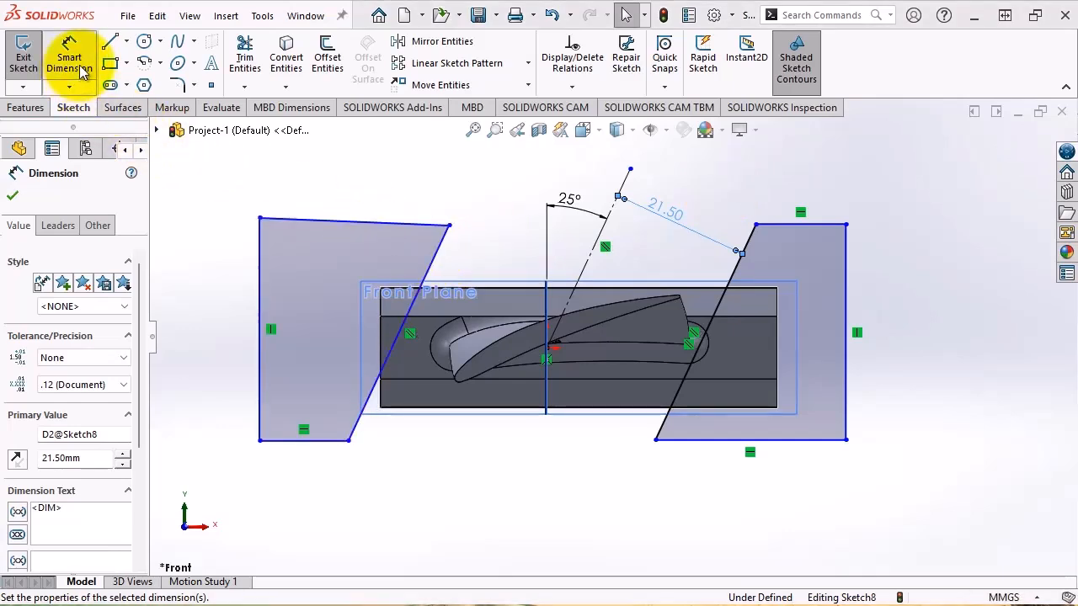
Dimension the distance between the two profiles' slanted inner edges as 39 mm and exit the sketch.
{"action": "left_click", "coordinate": [69, 53]}
{"action": "left_click", "coordinate": [435, 254]}
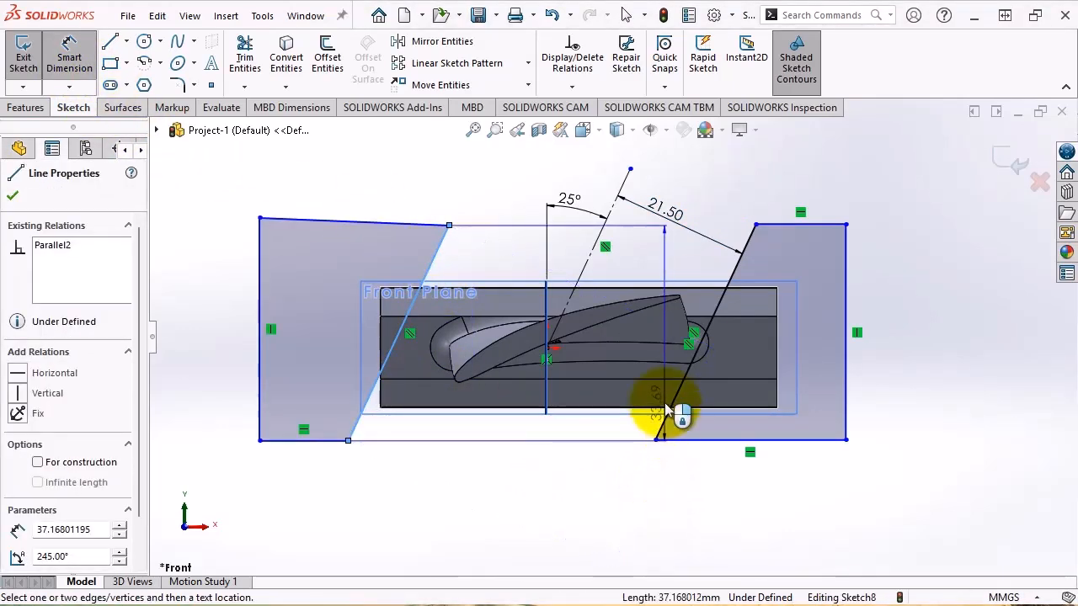
{"action": "left_click", "coordinate": [671, 412]}
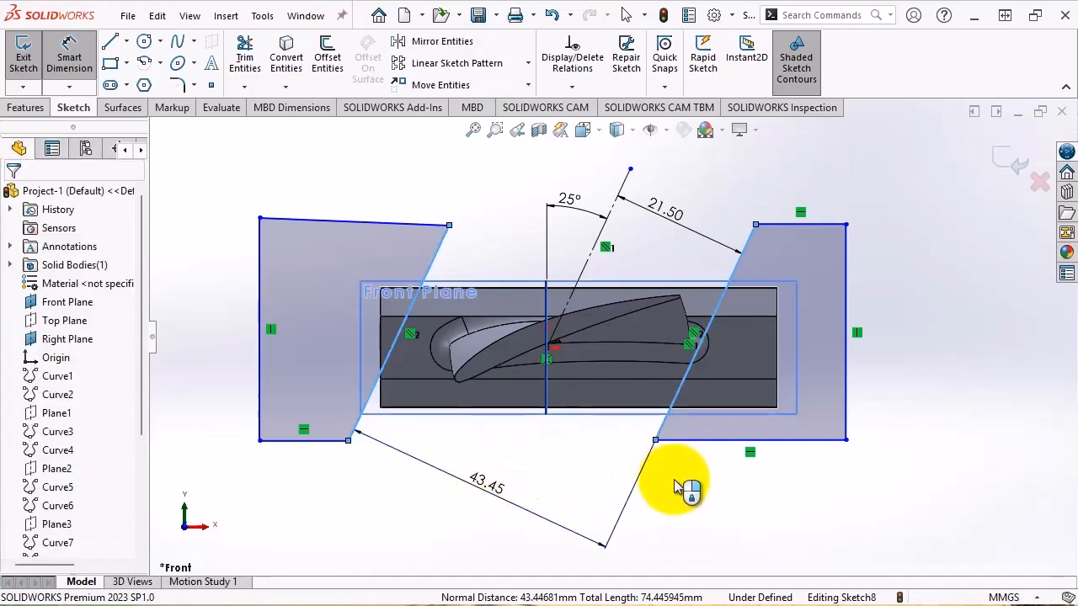
{"action": "left_click", "coordinate": [710, 491]}
{"action": "type", "text": "39"}
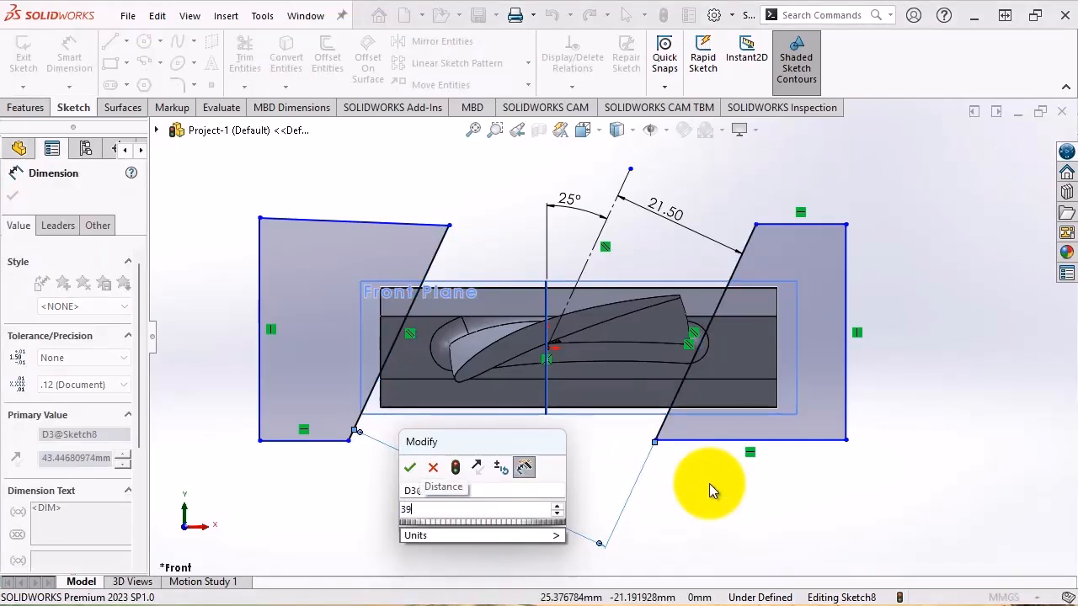
{"action": "key", "text": "Return"}
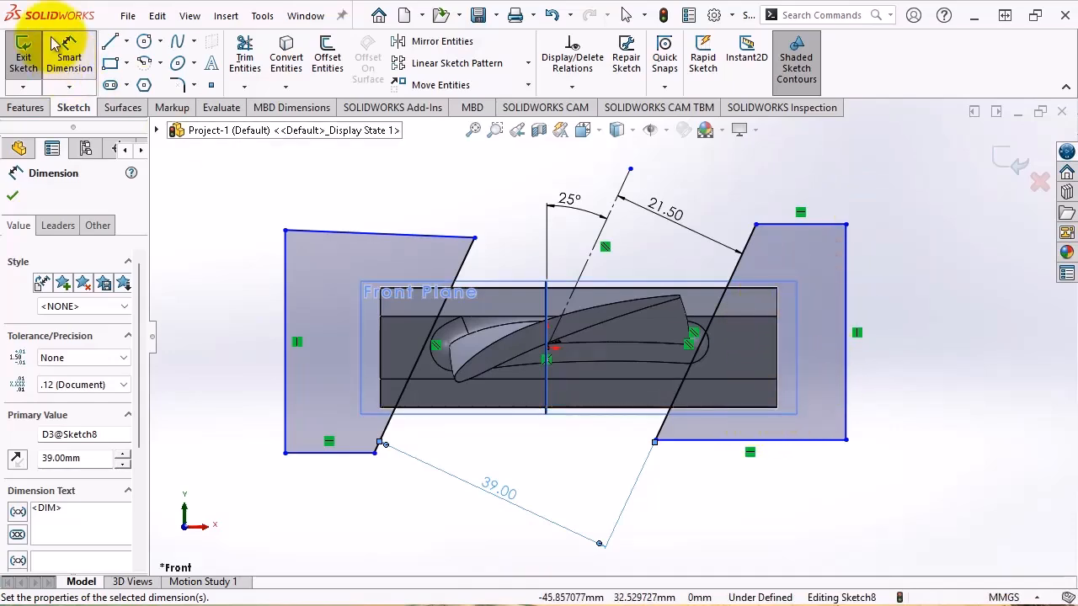
{"action": "left_click", "coordinate": [22, 59]}
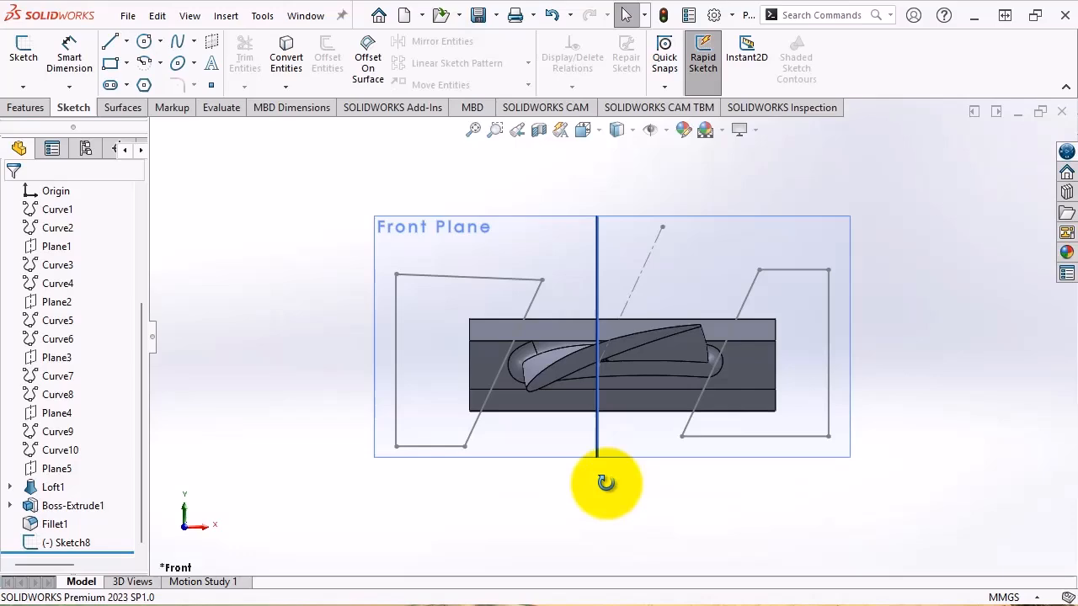
Start an Extruded Cut from the right sketch profile, reversed to go up through the root, with a 27 mm blind depth.
{"action": "mouse_move", "coordinate": [606, 482]}
{"action": "middle_mouse_down"}
{"action": "mouse_move", "coordinate": [589, 392]}
{"action": "mouse_move", "coordinate": [481, 320]}
{"action": "middle_mouse_up"}
{"action": "left_click", "coordinate": [25, 107]}
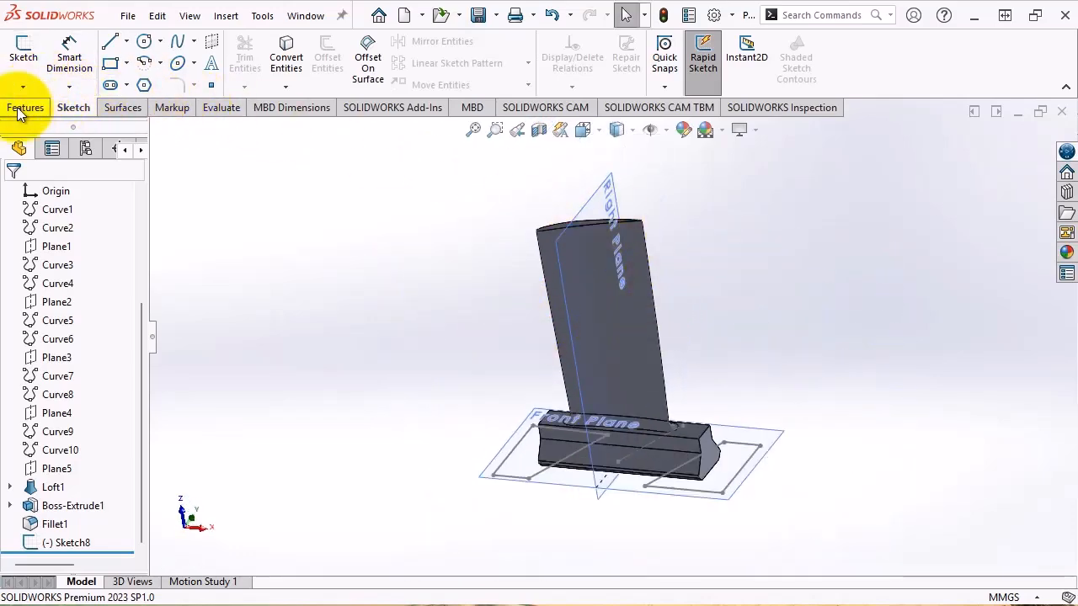
{"action": "left_click", "coordinate": [32, 56]}
{"action": "left_click", "coordinate": [755, 446]}
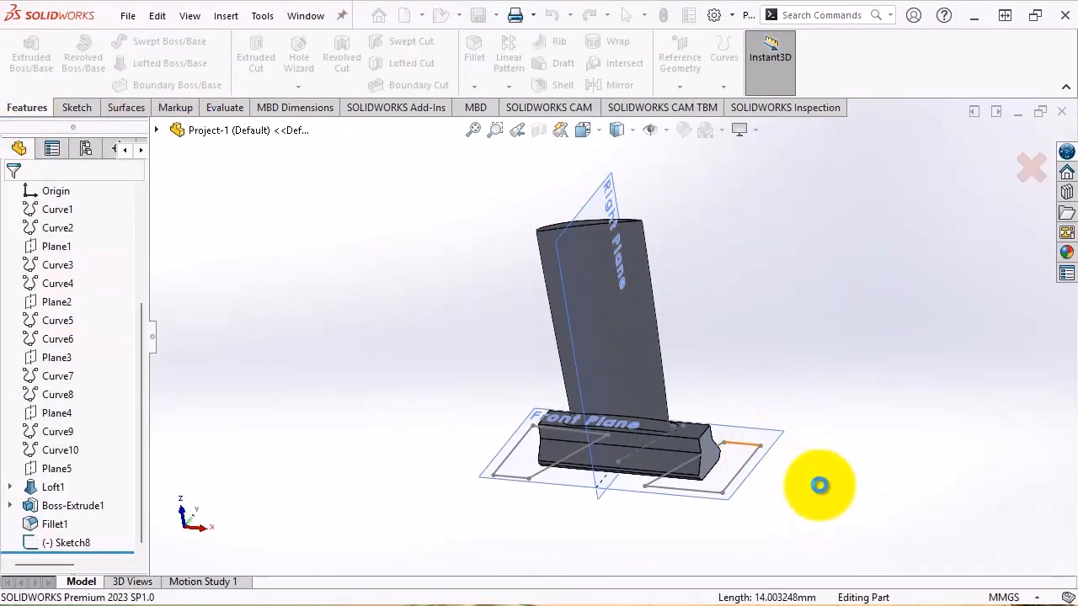
{"action": "left_click", "coordinate": [16, 296]}
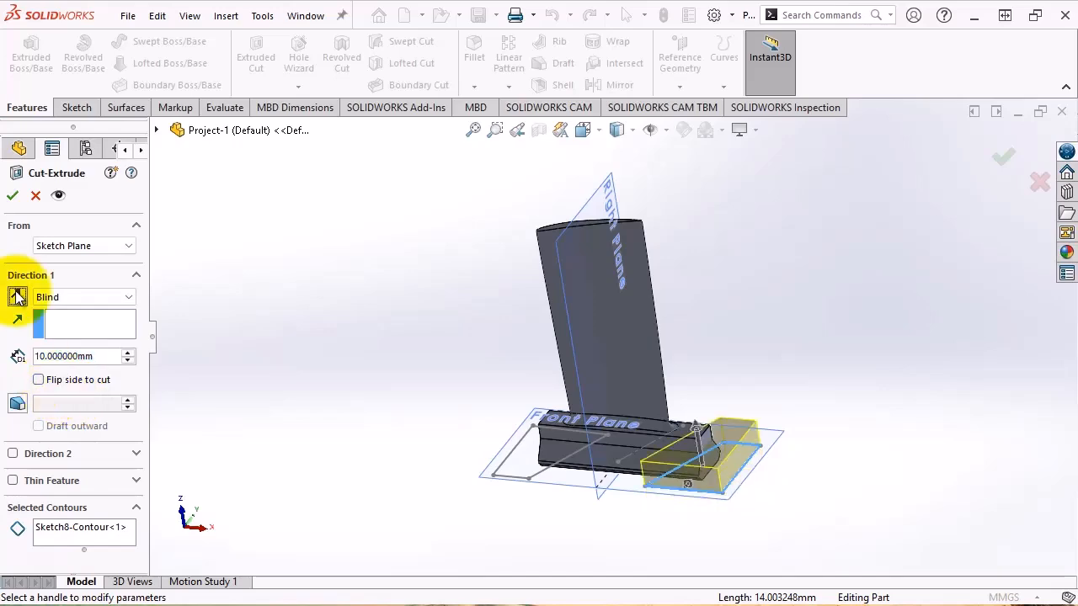
{"action": "left_click_drag", "start_coordinate": [696, 427], "coordinate": [703, 401]}
{"action": "middle_click_drag", "start_coordinate": [572, 444], "coordinate": [627, 422]}
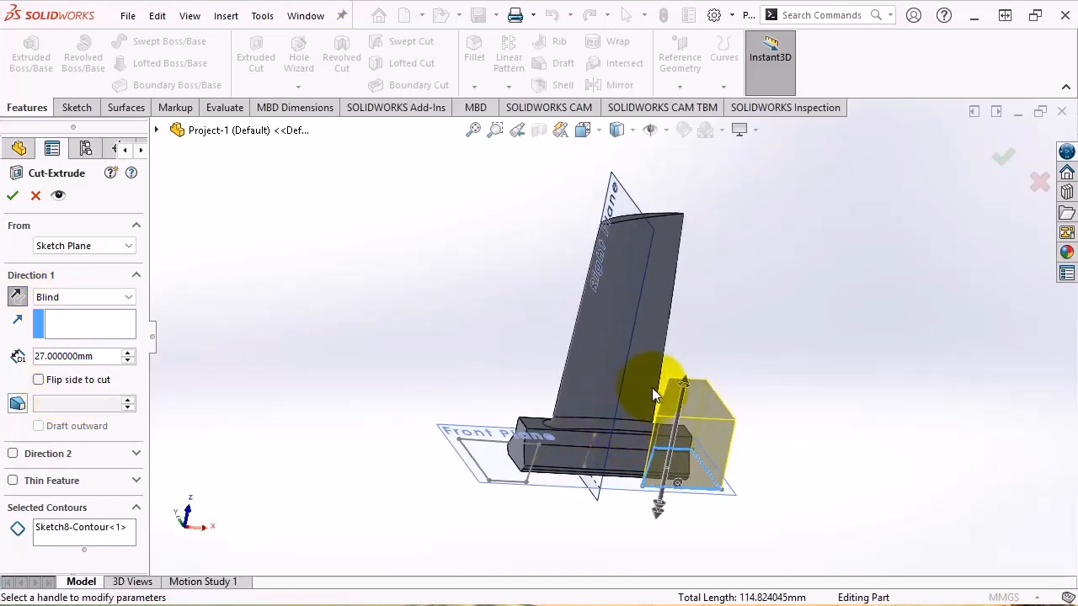
{"action": "scroll", "coordinate": [663, 446], "scroll_direction": "down", "scroll_amount": 4}
{"action": "middle_click_drag", "start_coordinate": [665, 468], "coordinate": [194, 436]}
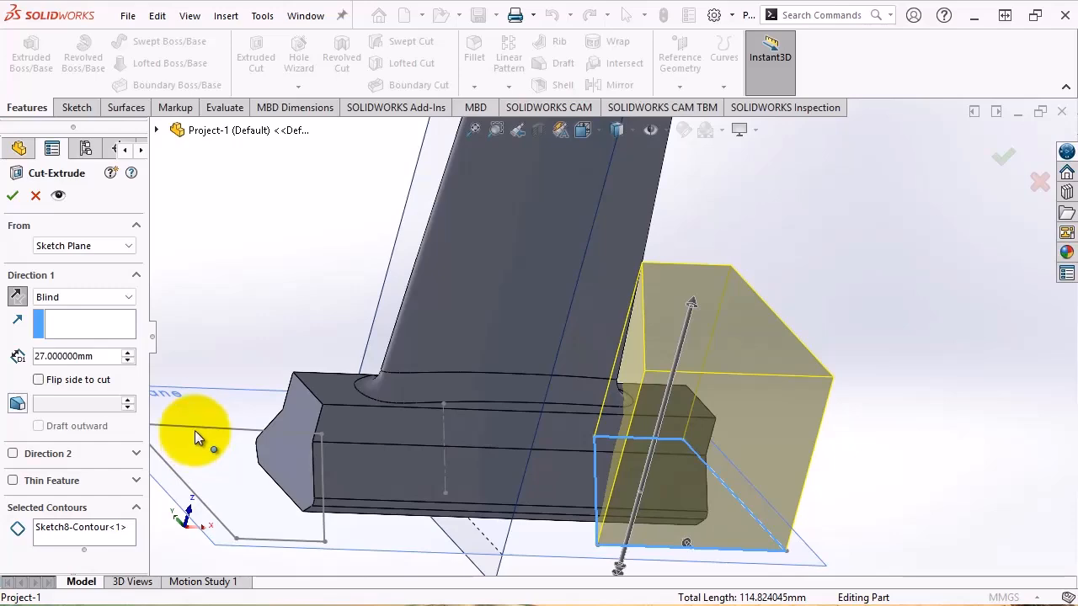
Add the left profile as a second contour of the cut and complete it to trim both root ends.
{"action": "left_click", "coordinate": [109, 534]}
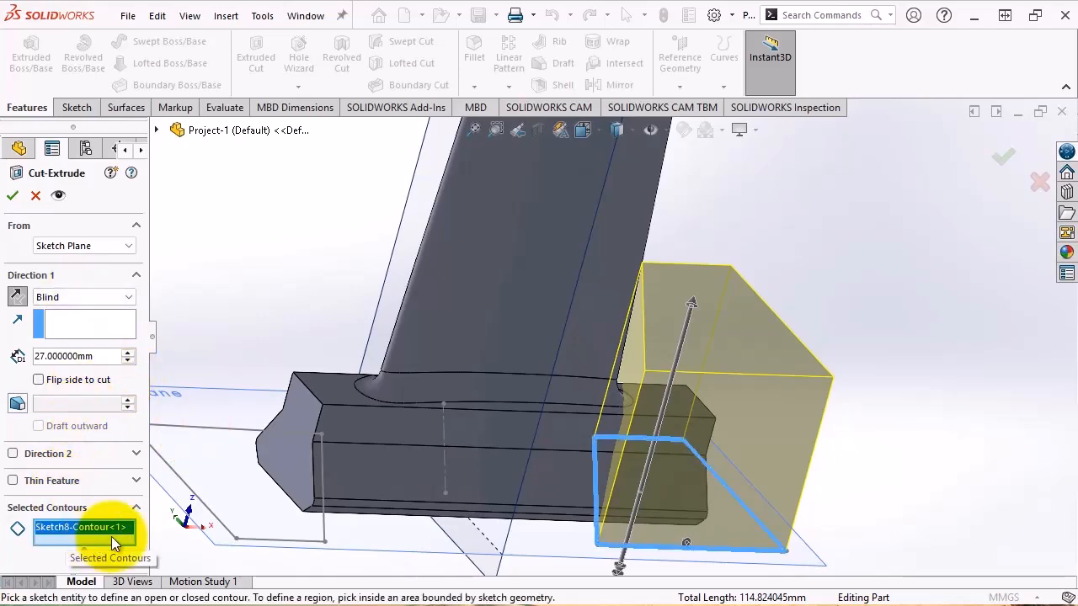
{"action": "middle_click_drag", "start_coordinate": [564, 284], "coordinate": [265, 443]}
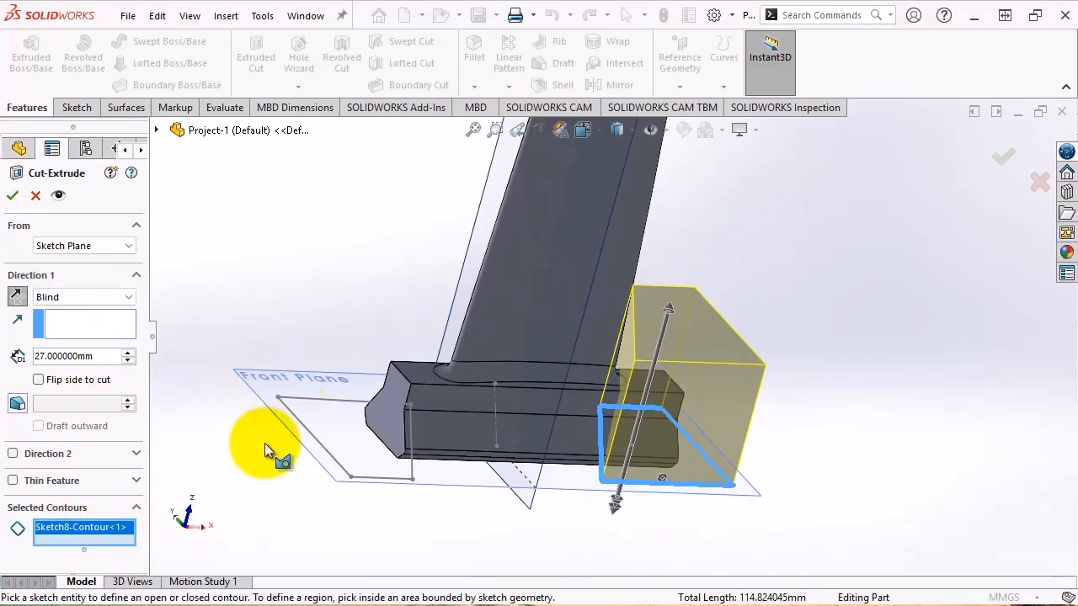
{"action": "left_click", "coordinate": [316, 425]}
{"action": "mouse_move", "coordinate": [629, 503]}
{"action": "middle_mouse_down"}
{"action": "mouse_move", "coordinate": [581, 490]}
{"action": "mouse_move", "coordinate": [589, 447]}
{"action": "mouse_move", "coordinate": [620, 446]}
{"action": "mouse_move", "coordinate": [611, 447]}
{"action": "middle_mouse_up"}
{"action": "key", "text": "Return"}
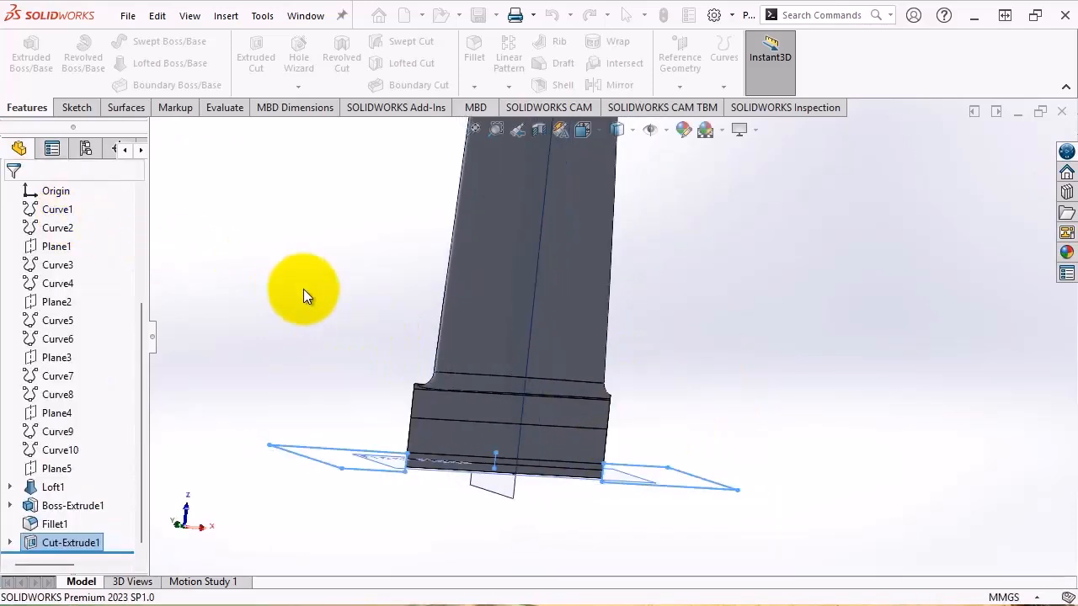
{"action": "middle_click_drag", "start_coordinate": [373, 313], "coordinate": [590, 308]}
{"action": "middle_click_drag", "start_coordinate": [706, 303], "coordinate": [725, 206]}
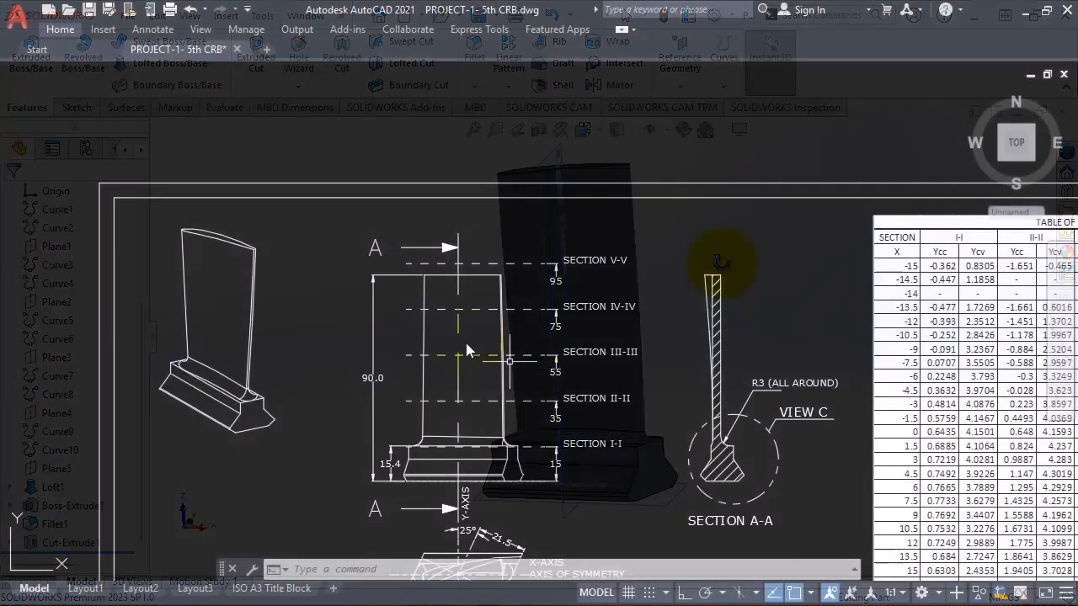
Check the blade's overall height in the AutoCAD drawing, and create a SOLIDWORKS reference plane offset 90 mm from the Front Plane.
{"action": "scroll", "coordinate": [472, 353], "scroll_direction": "up", "scroll_amount": 3}
{"action": "scroll", "coordinate": [714, 270], "scroll_direction": "up", "scroll_amount": 2}
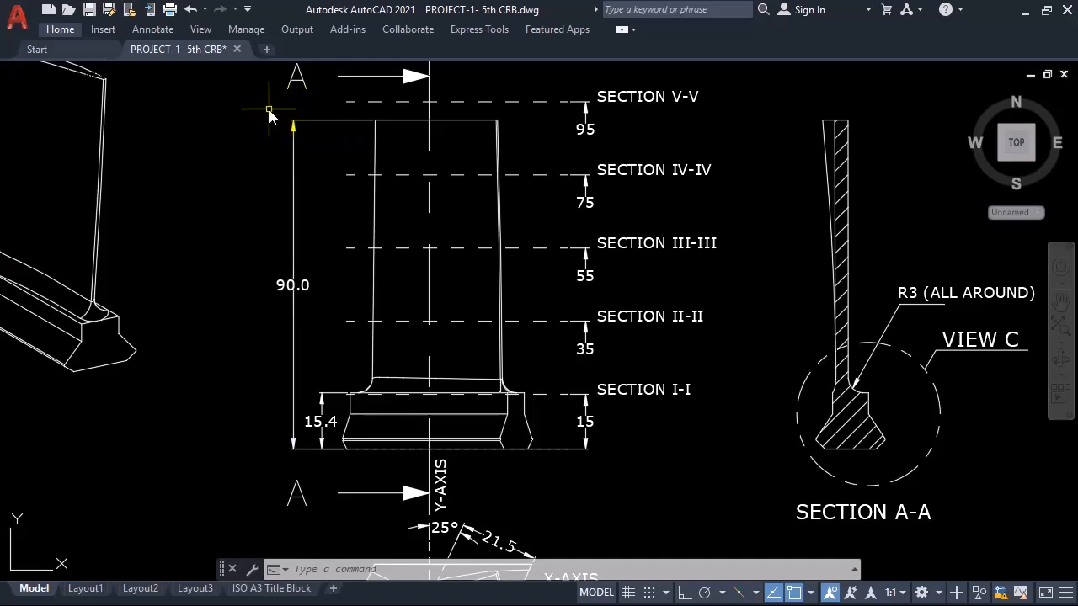
{"action": "left_click", "coordinate": [1024, 11]}
{"action": "left_click", "coordinate": [692, 89]}
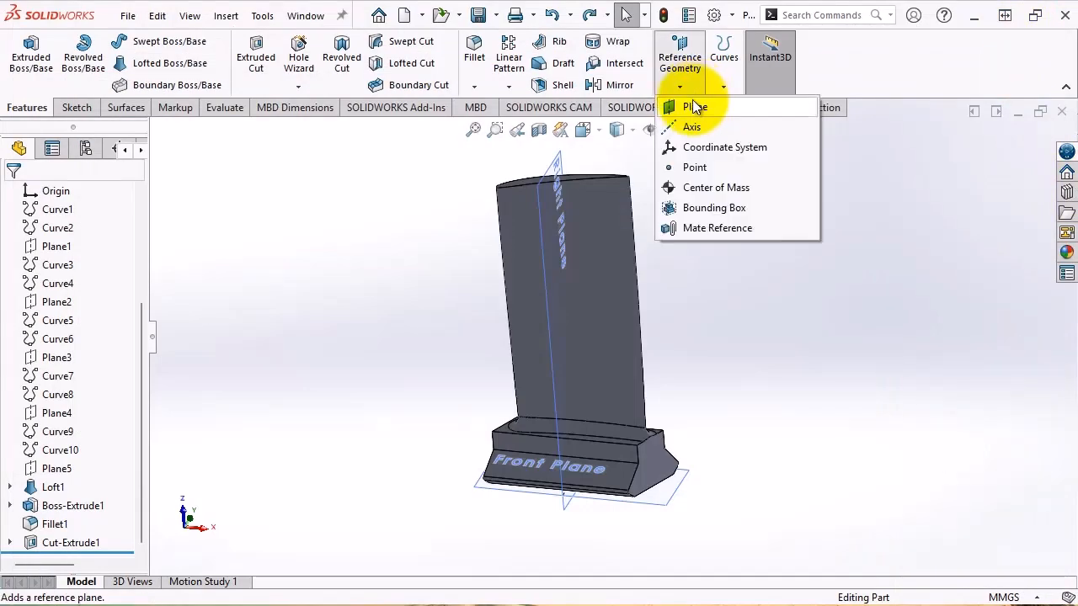
{"action": "left_click", "coordinate": [692, 101]}
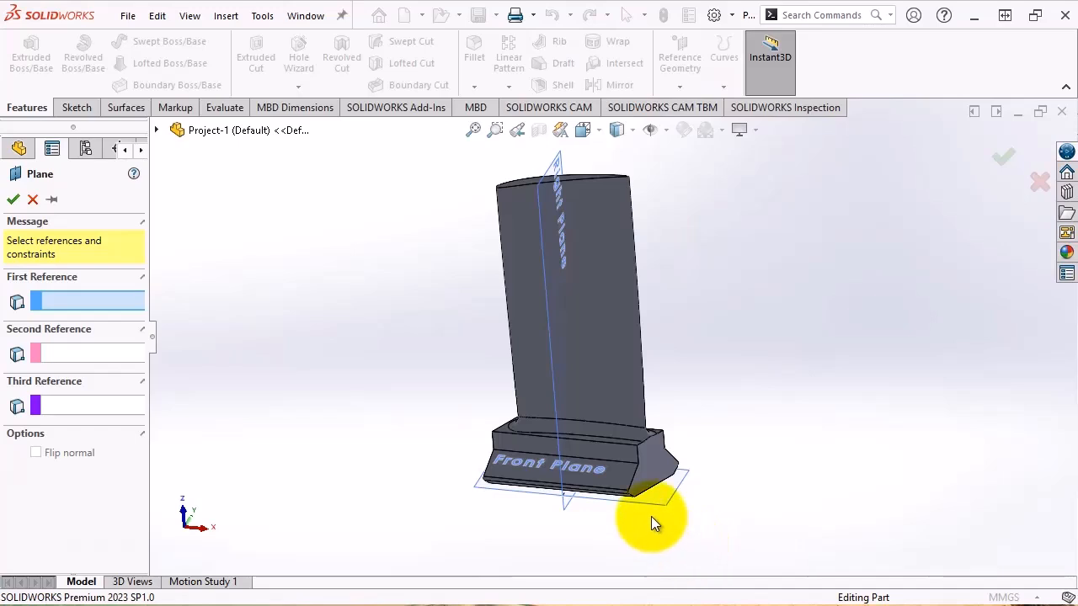
{"action": "mouse_move", "coordinate": [662, 515]}
{"action": "middle_mouse_down"}
{"action": "mouse_move", "coordinate": [661, 525]}
{"action": "mouse_move", "coordinate": [645, 409]}
{"action": "mouse_move", "coordinate": [657, 516]}
{"action": "middle_mouse_up"}
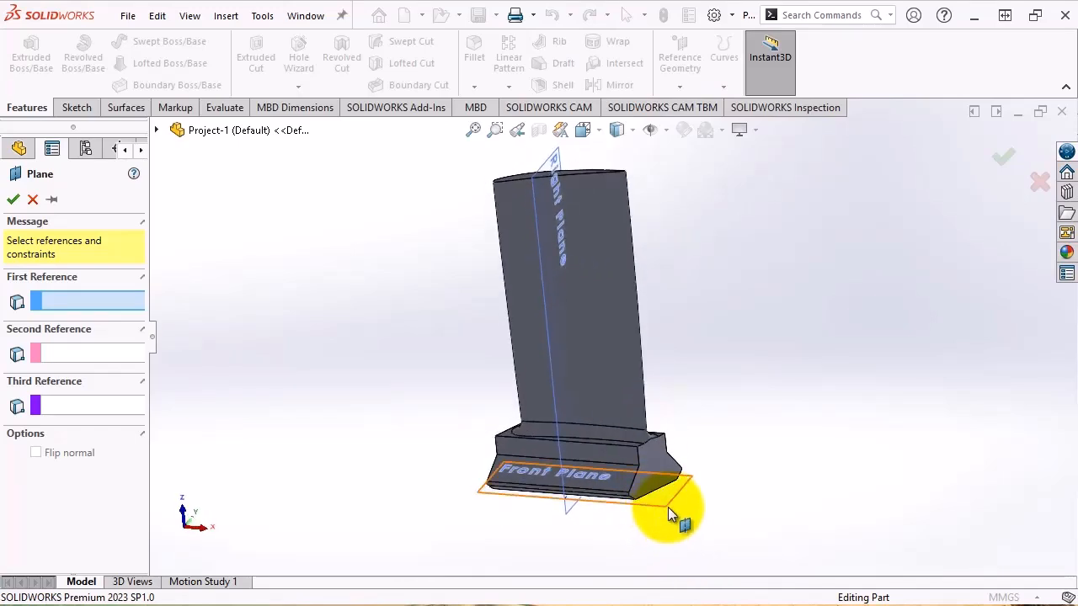
{"action": "left_click", "coordinate": [668, 507]}
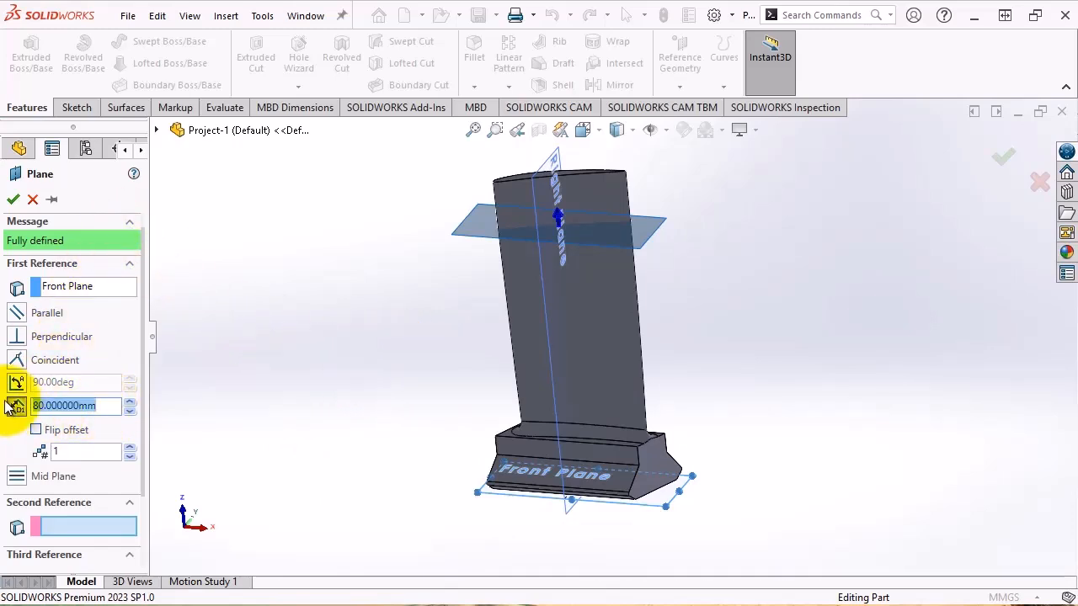
{"action": "type", "text": "90"}
{"action": "key", "text": "Return"}
Trim the blade's tip with a Cut With Surface, using the plane offset 90 mm from the Front Plane and removing the material above it.
{"action": "middle_click_drag", "start_coordinate": [739, 303], "coordinate": [678, 268]}
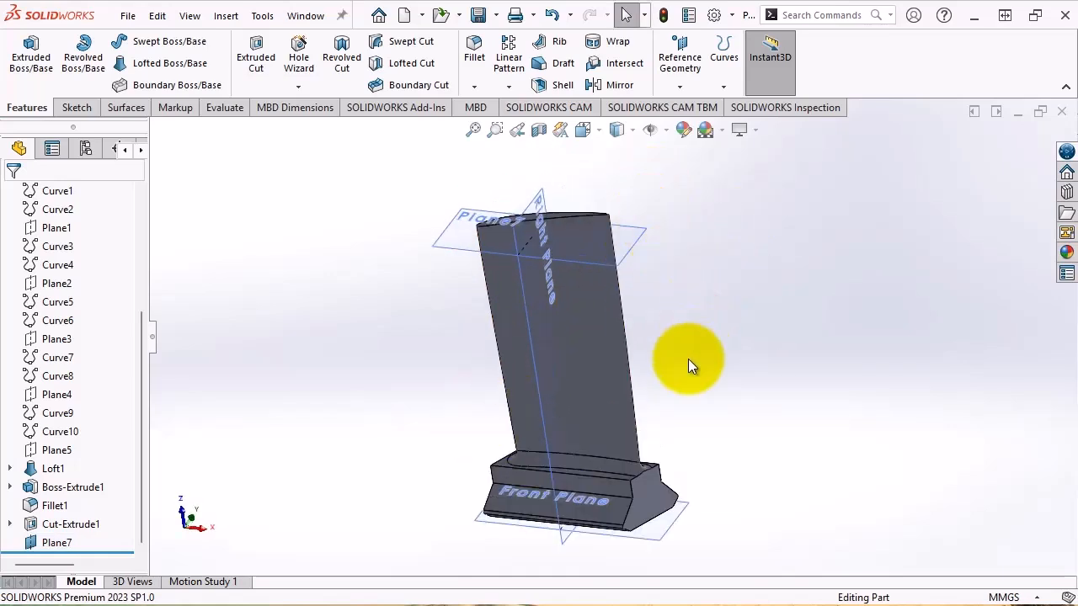
{"action": "left_click", "coordinate": [223, 18]}
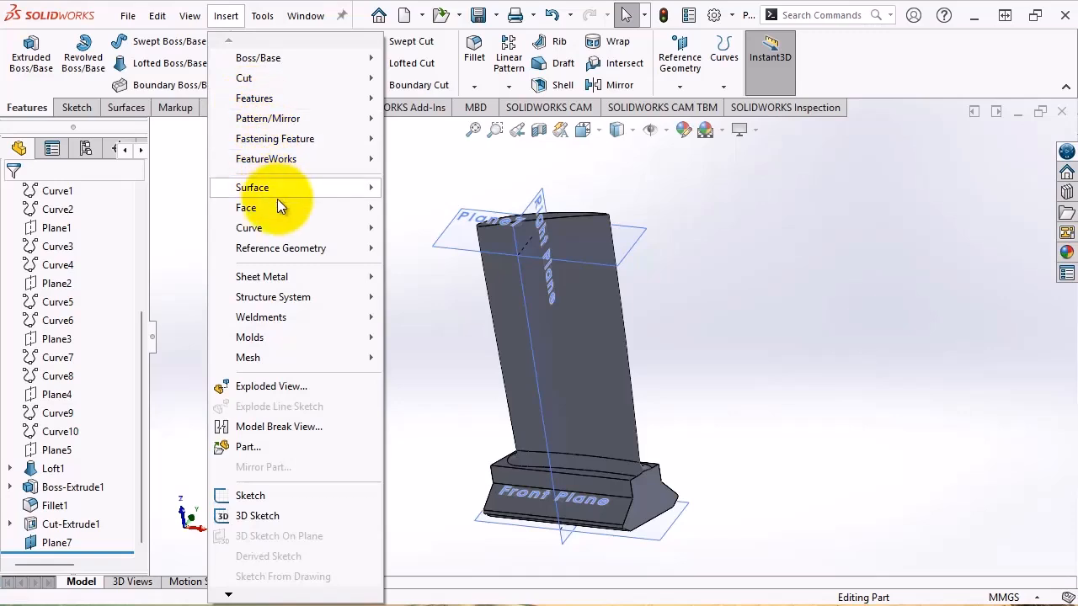
{"action": "mouse_move", "coordinate": [252, 77]}
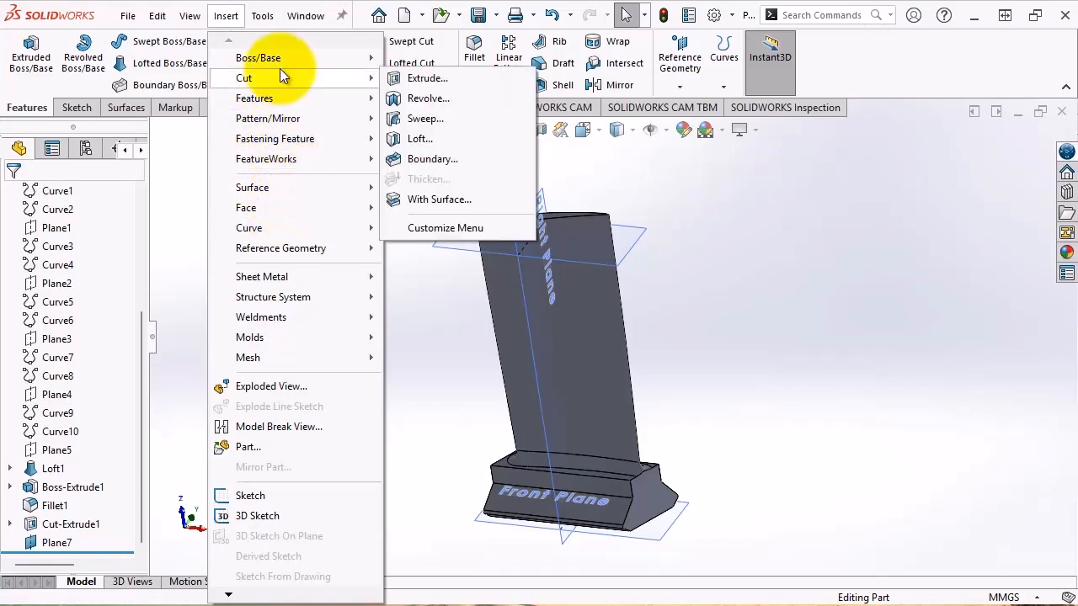
{"action": "left_click", "coordinate": [430, 200]}
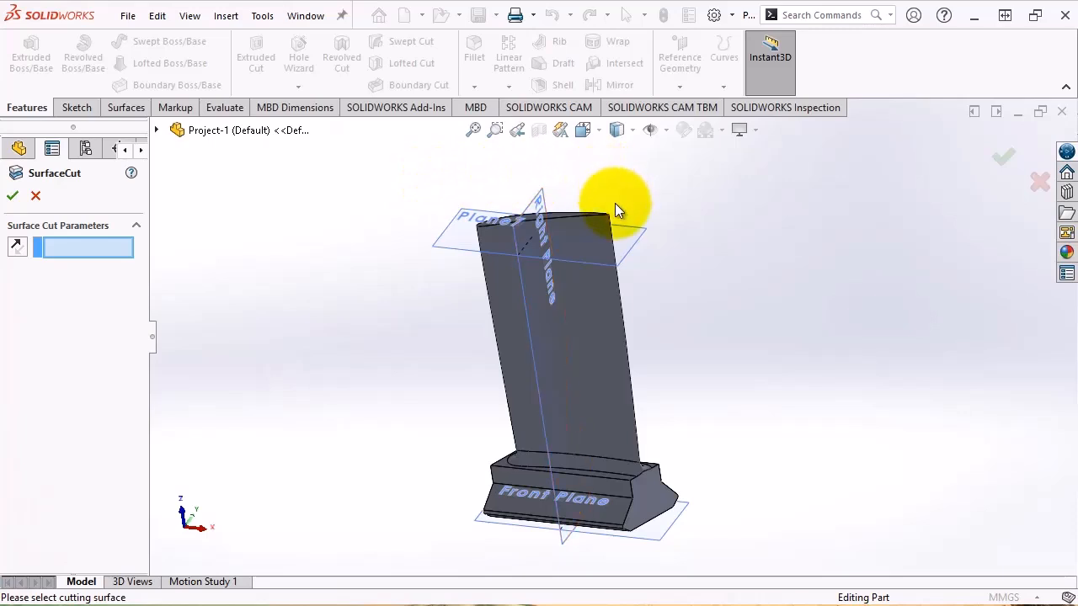
{"action": "left_click", "coordinate": [636, 243]}
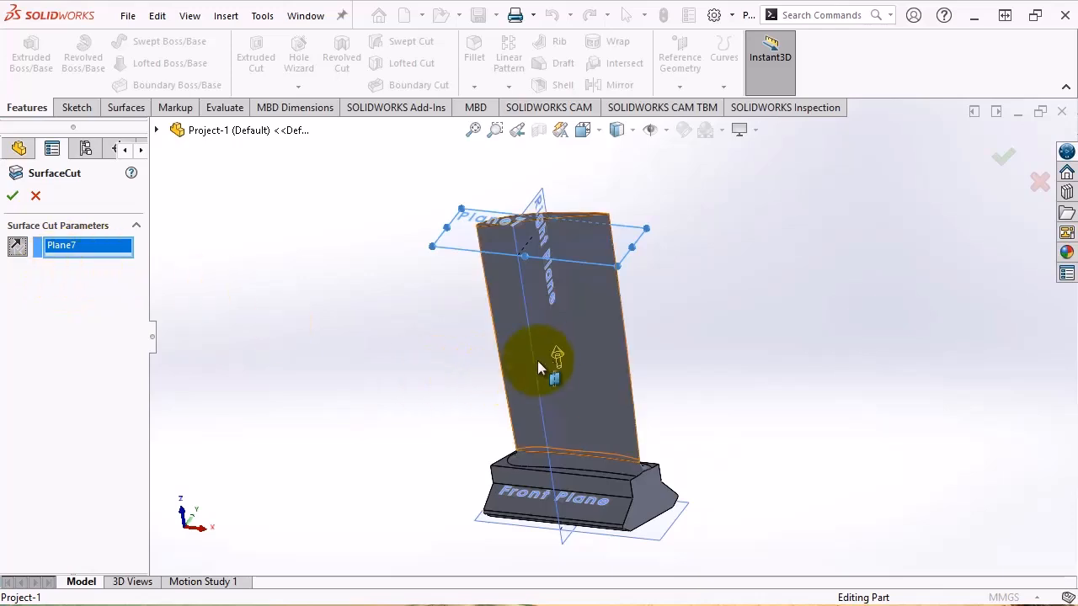
{"action": "left_click", "coordinate": [13, 196]}
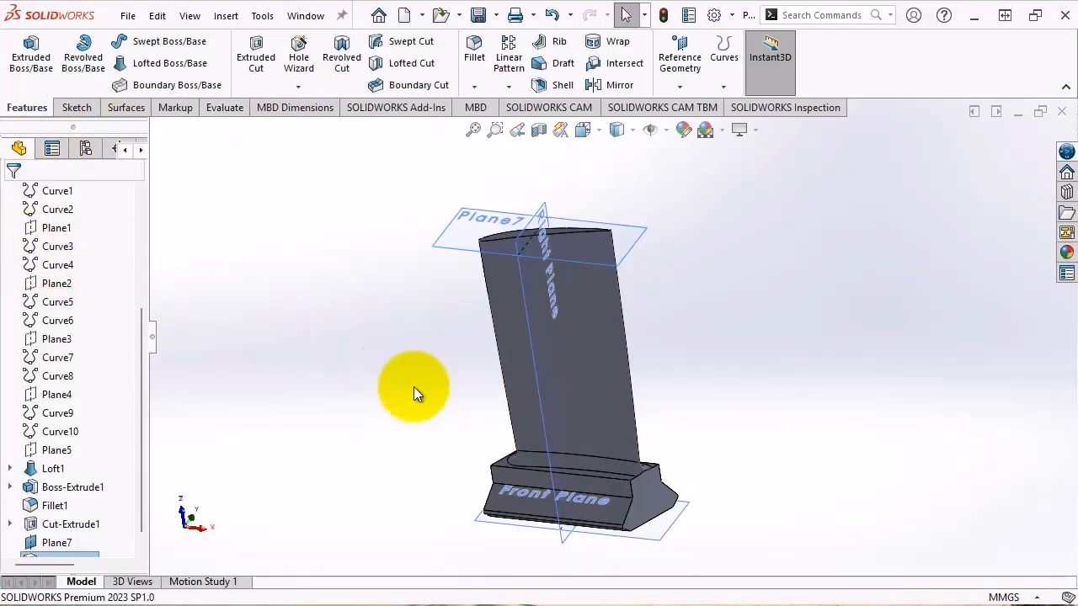
Hide the reference plane offset 90 mm from the Front Plane at the blade's trimmed tip.
{"action": "middle_click_drag", "start_coordinate": [719, 365], "coordinate": [733, 277]}
{"action": "scroll", "coordinate": [560, 207], "scroll_direction": "down", "scroll_amount": 5}
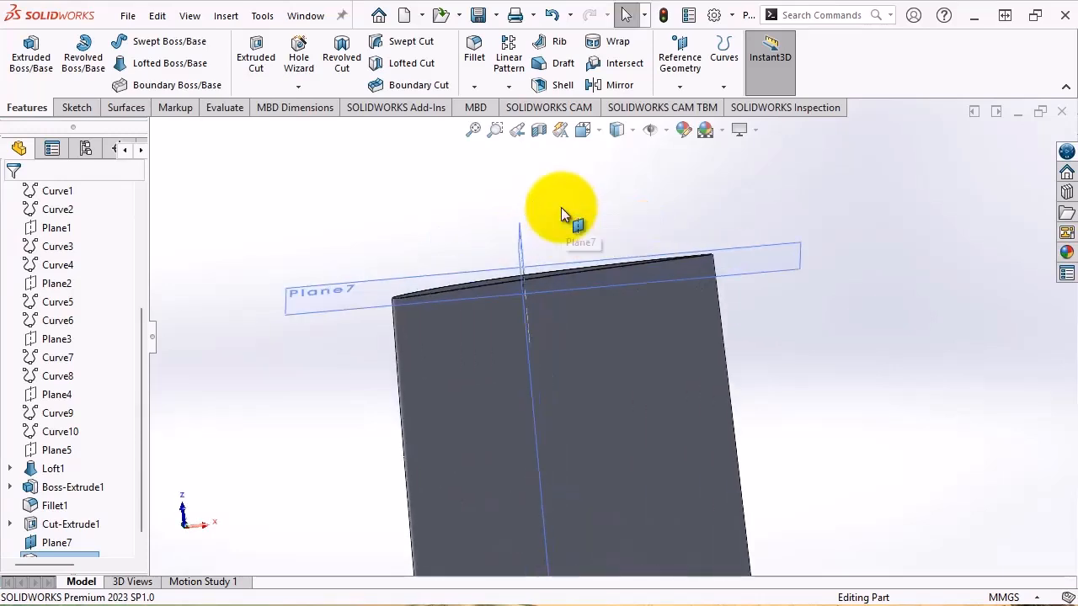
{"action": "scroll", "coordinate": [370, 286], "scroll_direction": "up", "scroll_amount": 4}
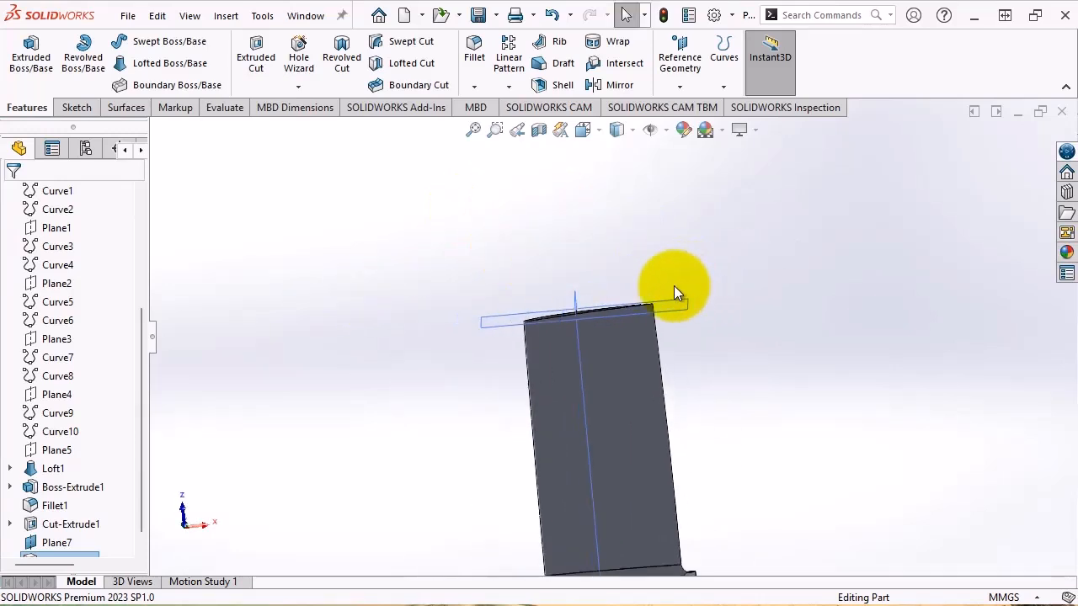
{"action": "scroll", "coordinate": [648, 295], "scroll_direction": "up", "scroll_amount": 2}
{"action": "middle_click_drag", "start_coordinate": [620, 305], "coordinate": [624, 244]}
{"action": "left_click", "coordinate": [624, 244]}
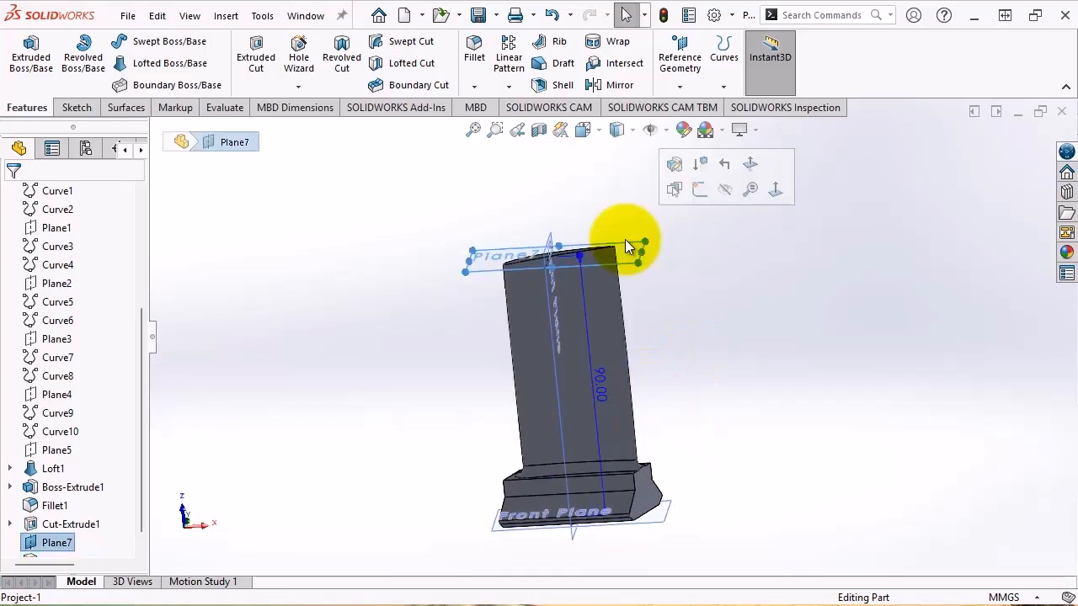
{"action": "left_click", "coordinate": [721, 192]}
Hide the Right Plane and Front Plane together so only the blade and root geometry remain displayed.
{"action": "left_click", "coordinate": [551, 235]}
{"action": "middle_click_drag", "start_coordinate": [737, 464], "coordinate": [704, 493]}
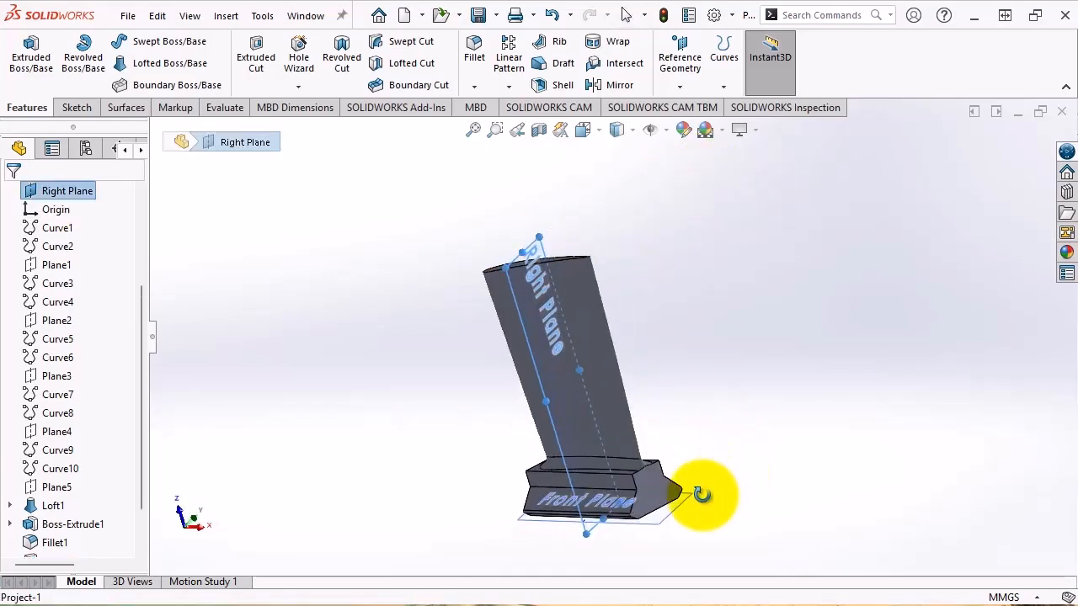
{"action": "left_click", "coordinate": [649, 525], "text": "ctrl"}
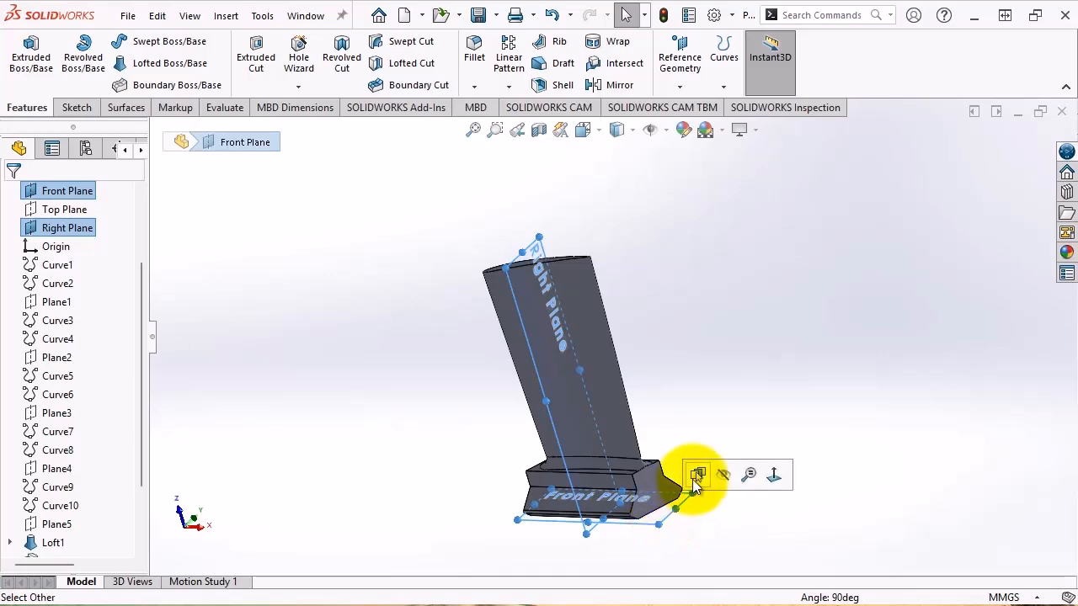
{"action": "left_click", "coordinate": [722, 475]}
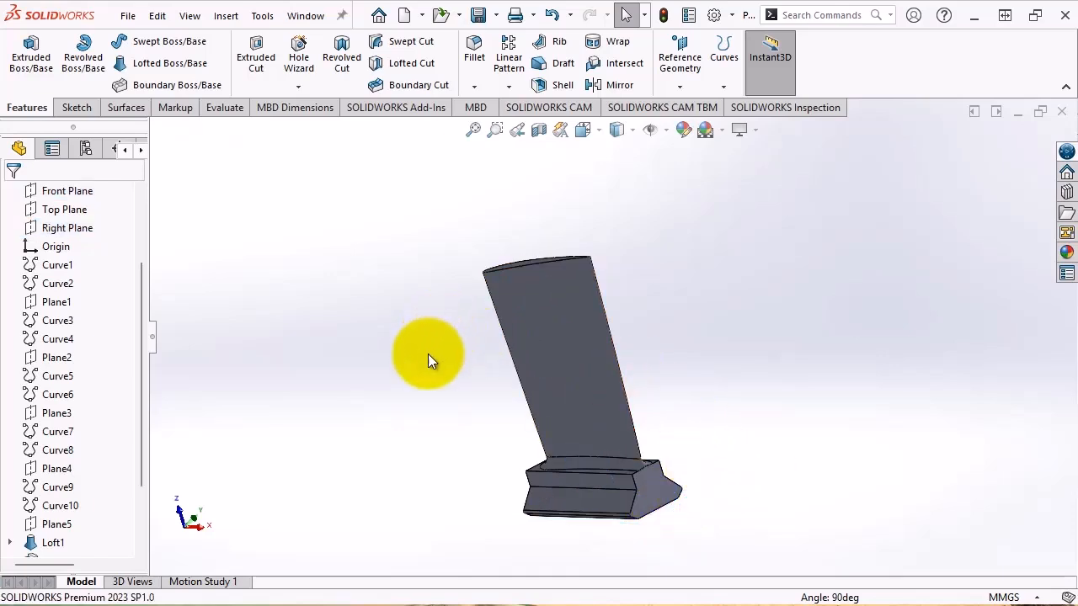
{"action": "middle_click_drag", "start_coordinate": [428, 356], "coordinate": [683, 443]}
{"action": "middle_click_drag", "start_coordinate": [767, 418], "coordinate": [702, 465]}
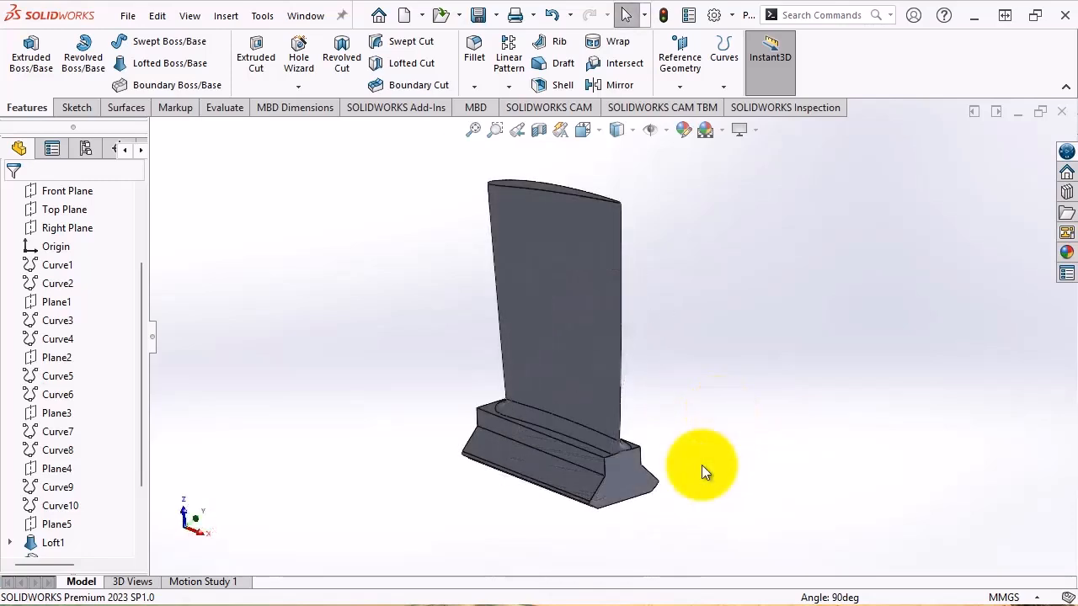